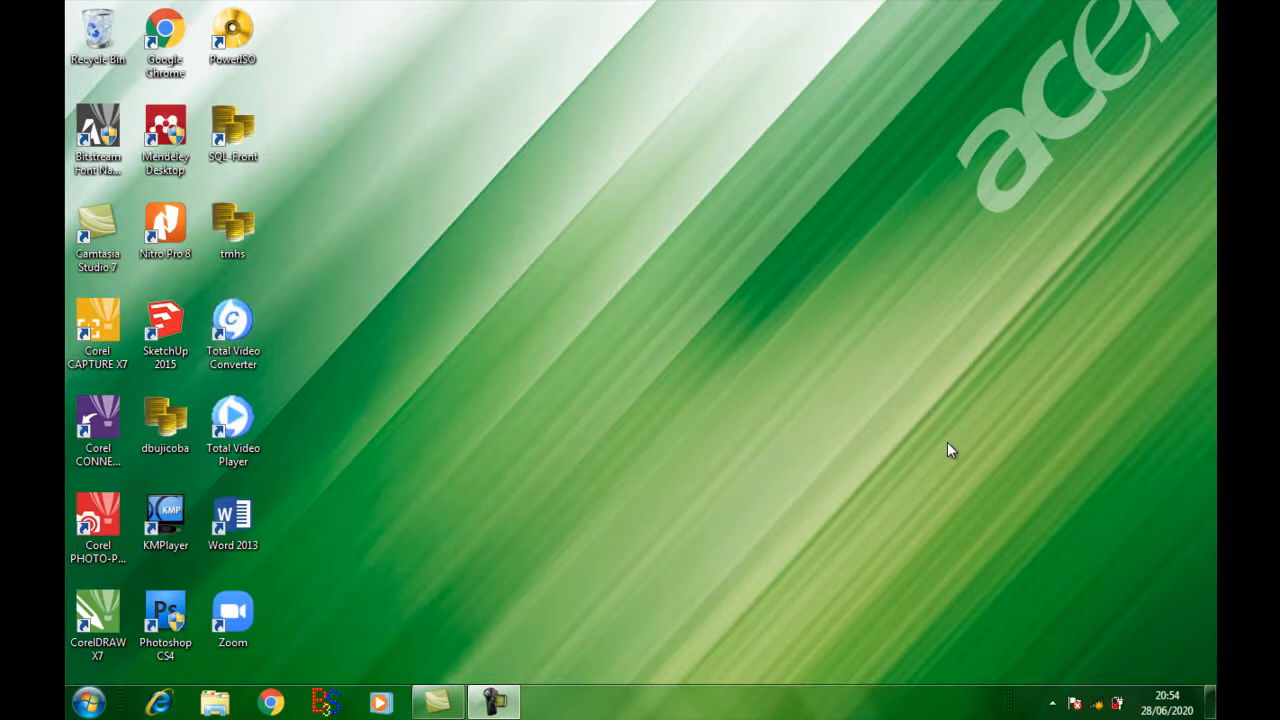
Step: Launch SketchUp 2015 with the default millimetre template and keep the current Windows color scheme without being asked again
double_click(165, 330)
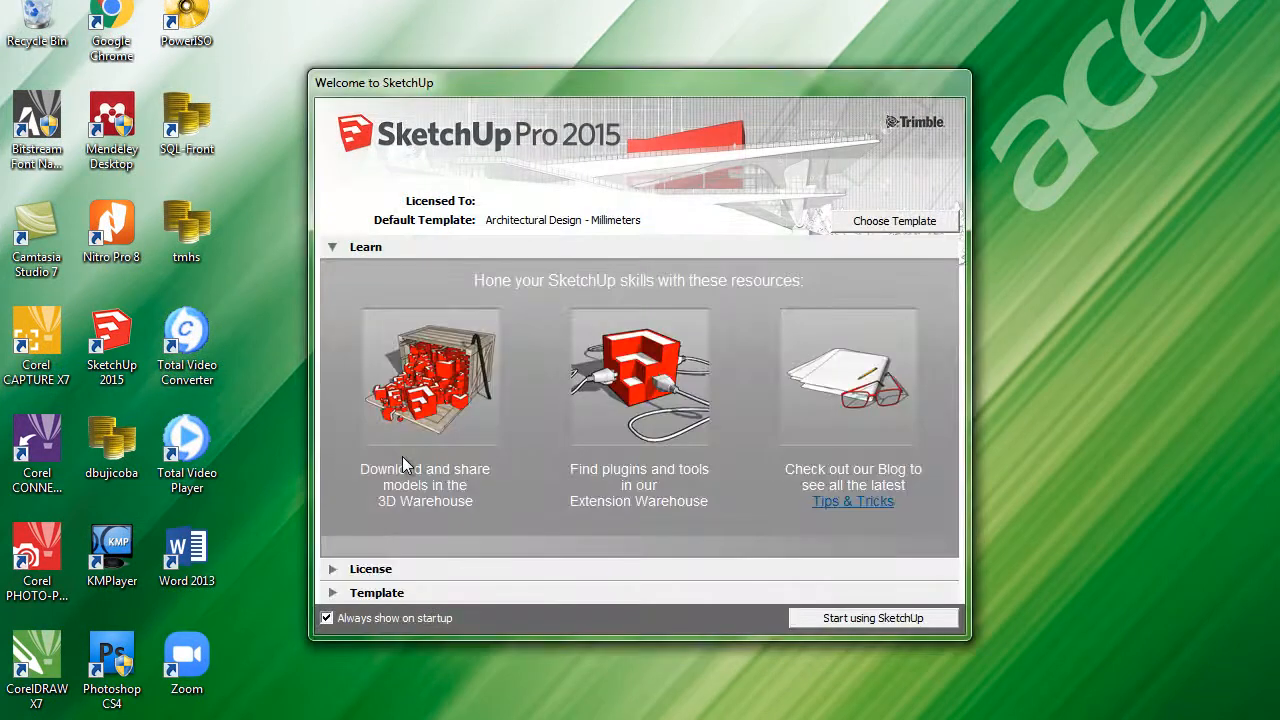
left_click(843, 619)
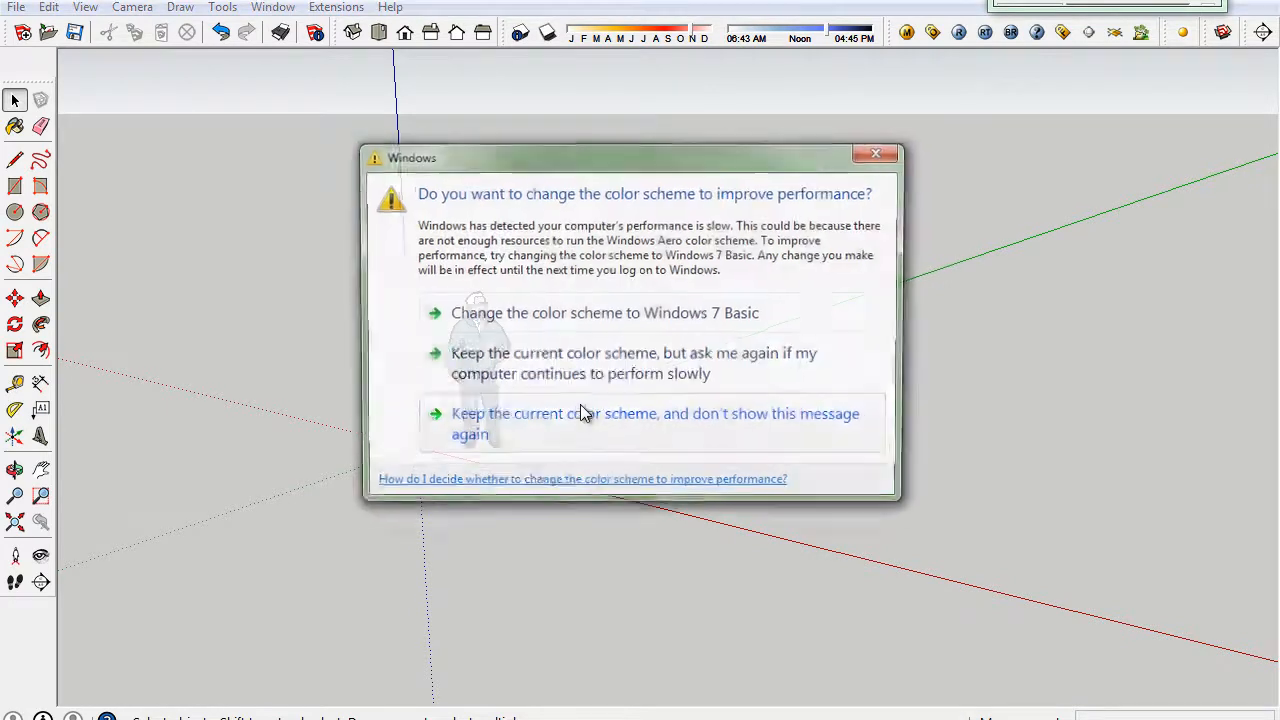
left_click(586, 416)
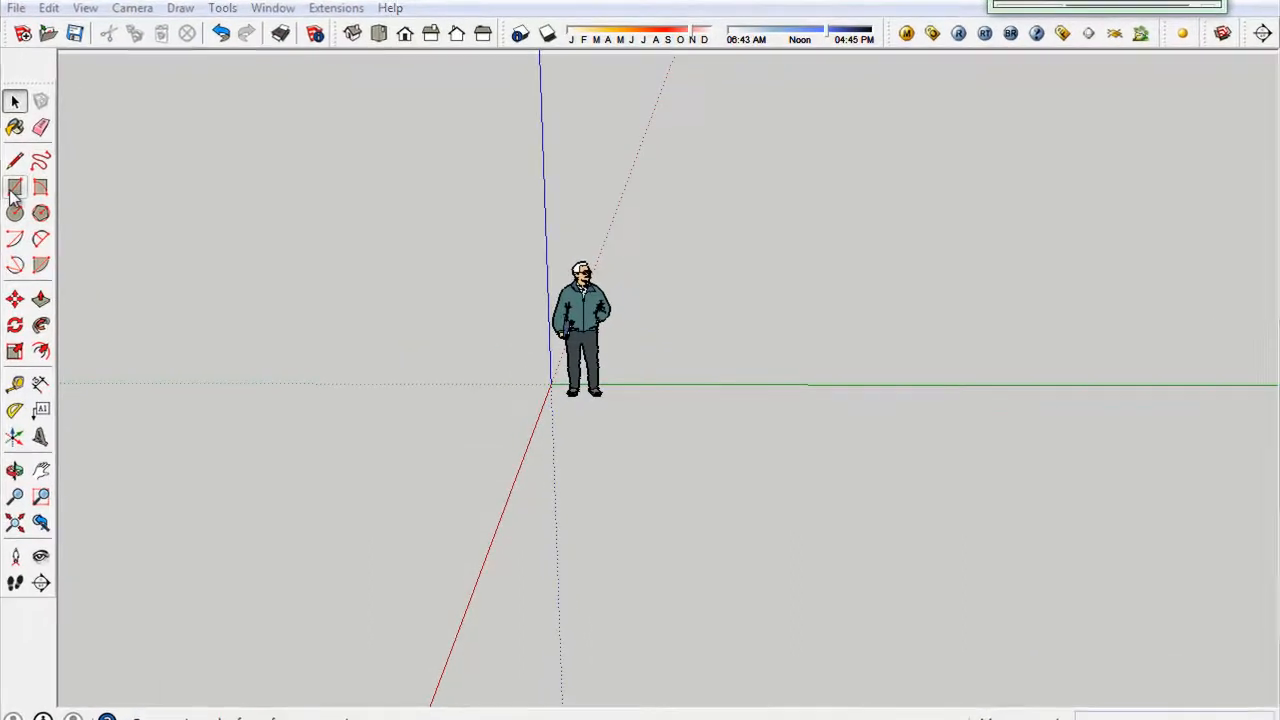
Step: Draw a 365 x 2440 mm rectangle flat on the ground near the green axis
left_click(15, 188)
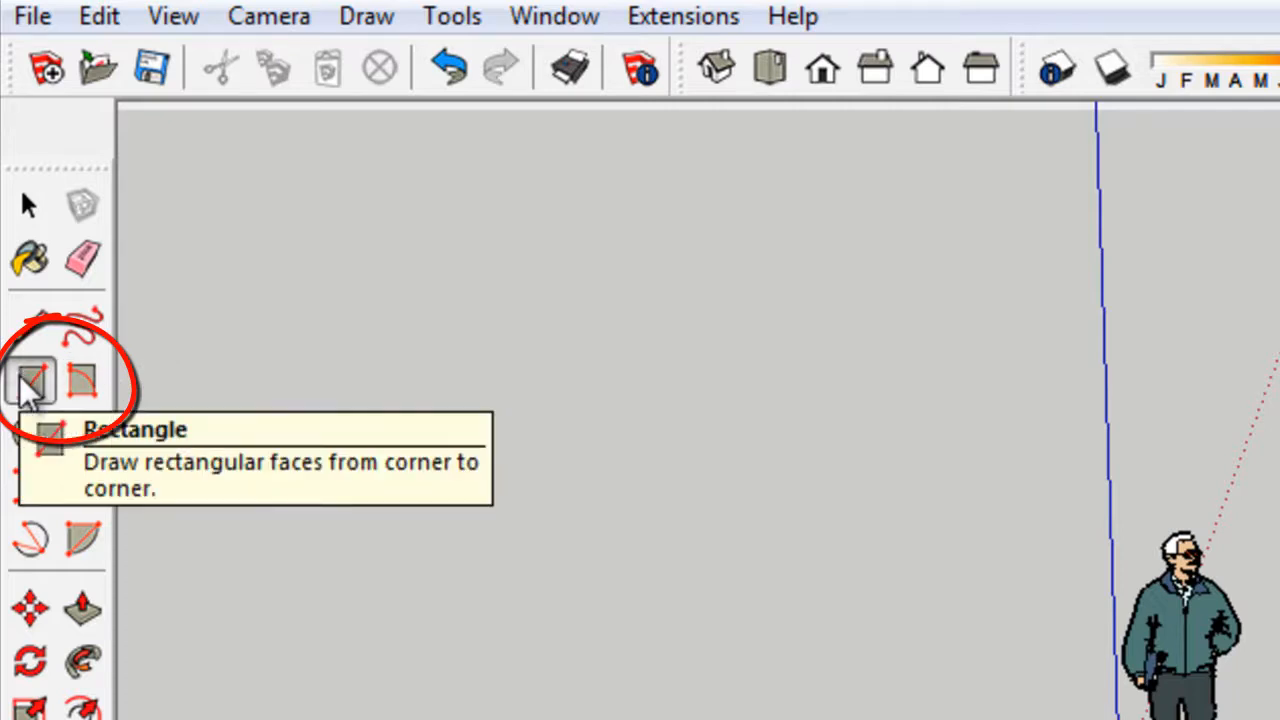
left_click(726, 387)
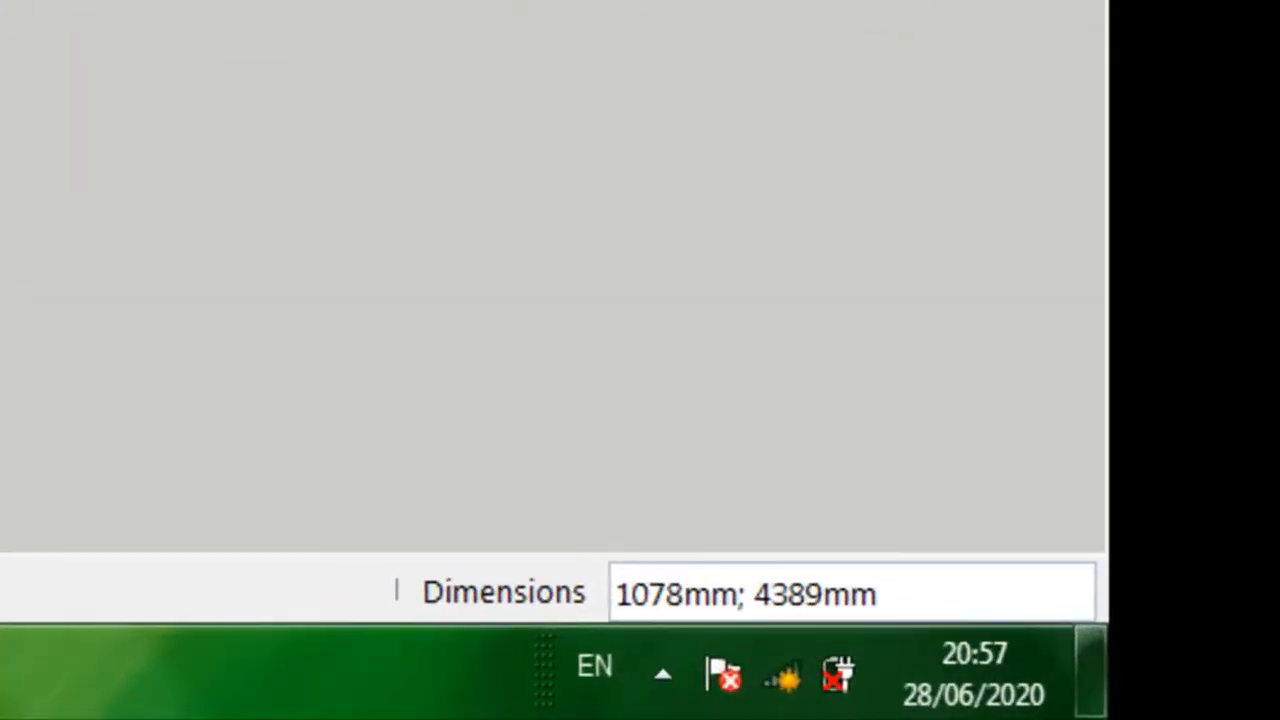
type("365")
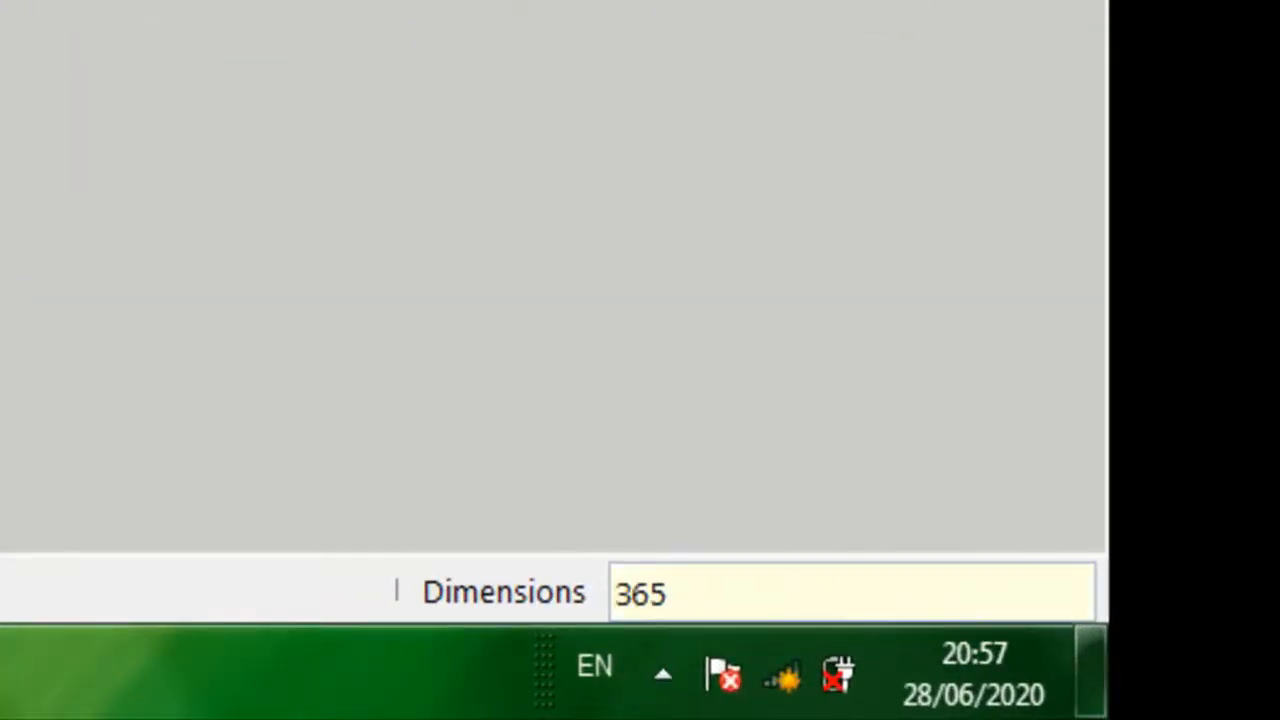
type(";2440")
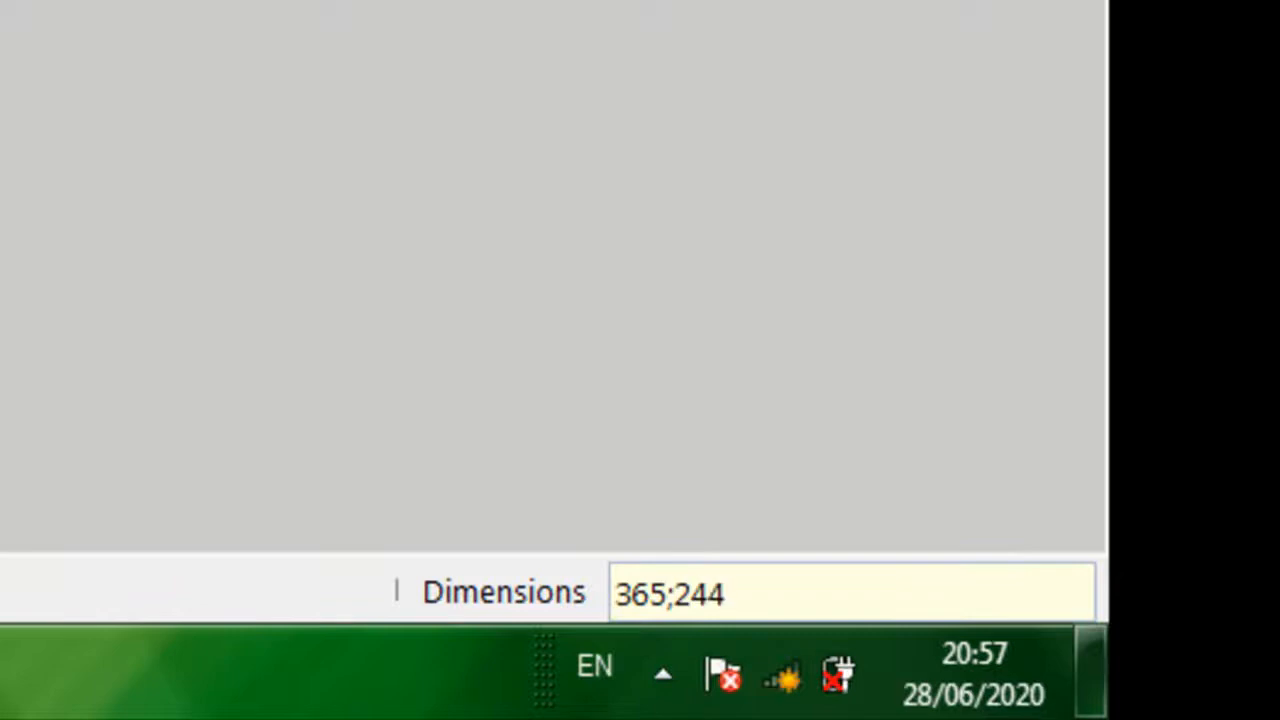
key("Return")
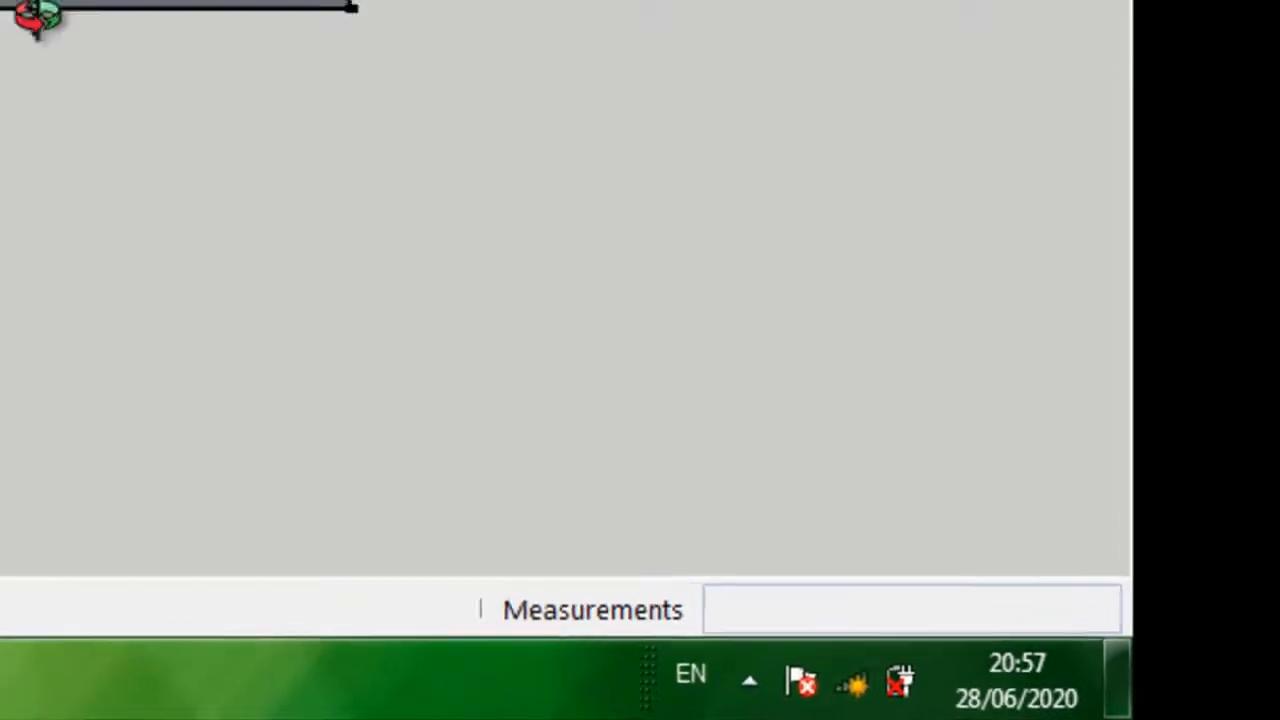
Step: Push/Pull the rectangle upward by 30 mm to form a base board
key("space")
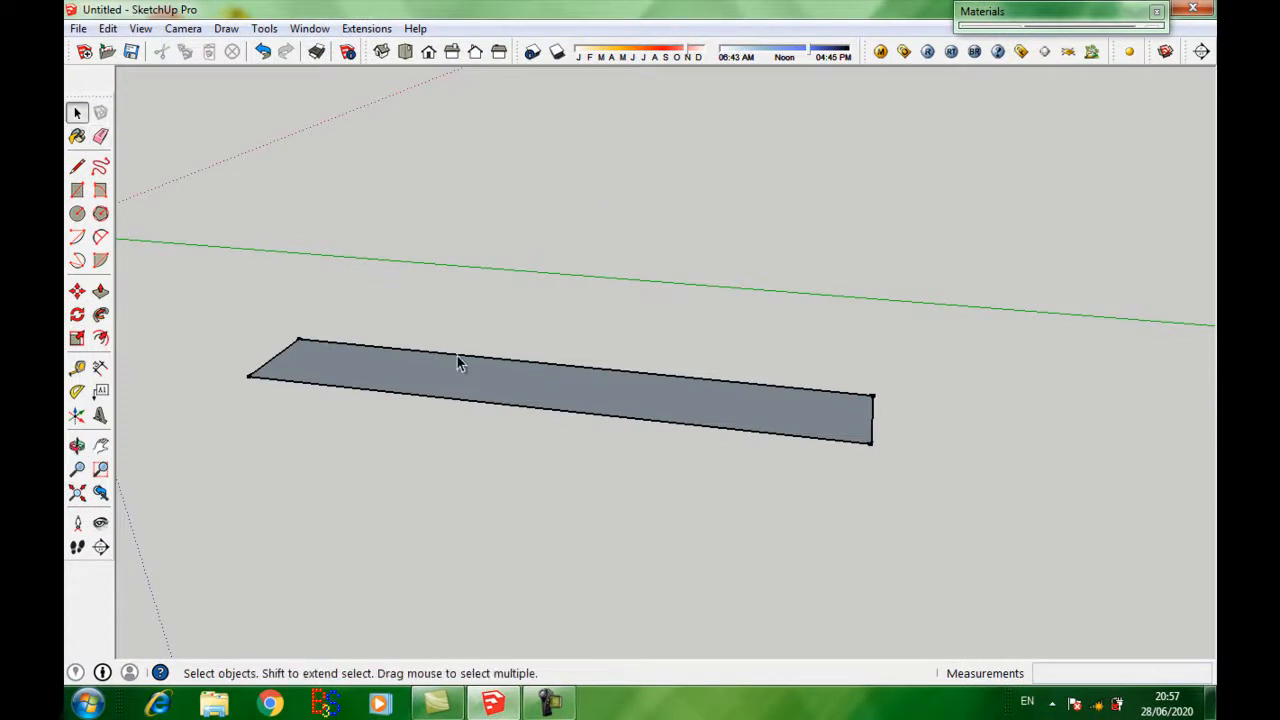
left_click(526, 386)
key("p")
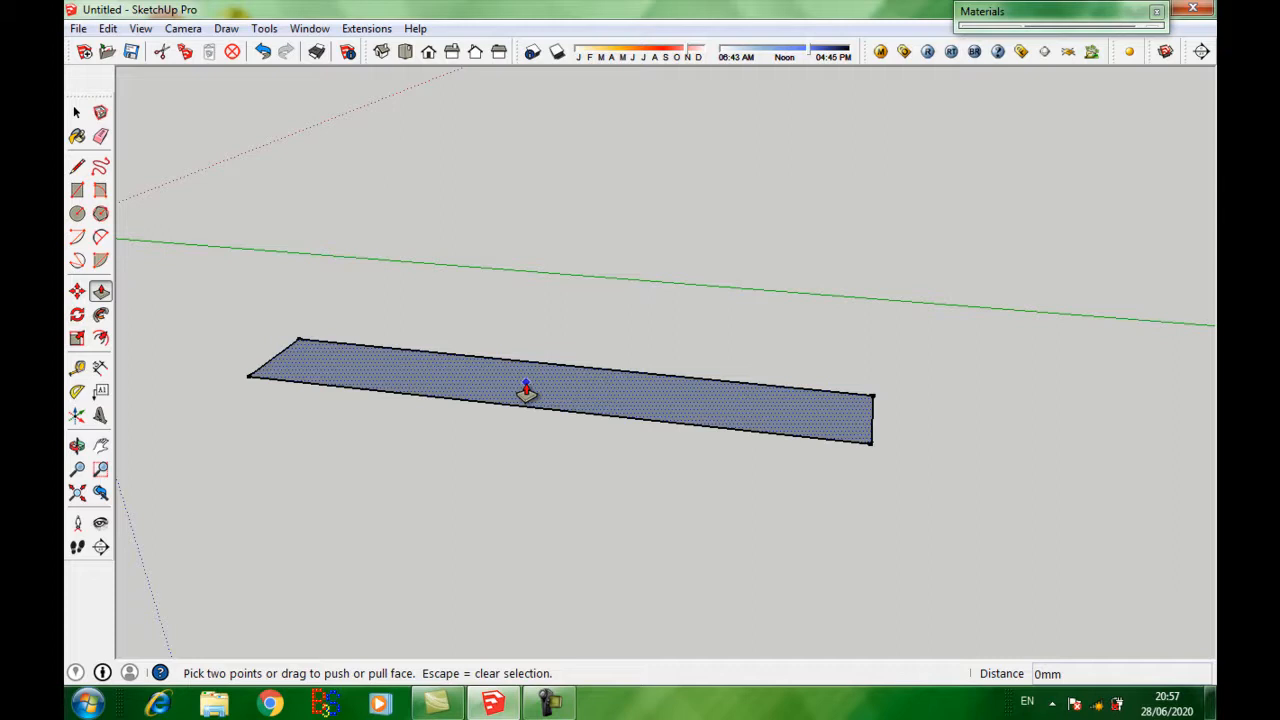
left_click(526, 390)
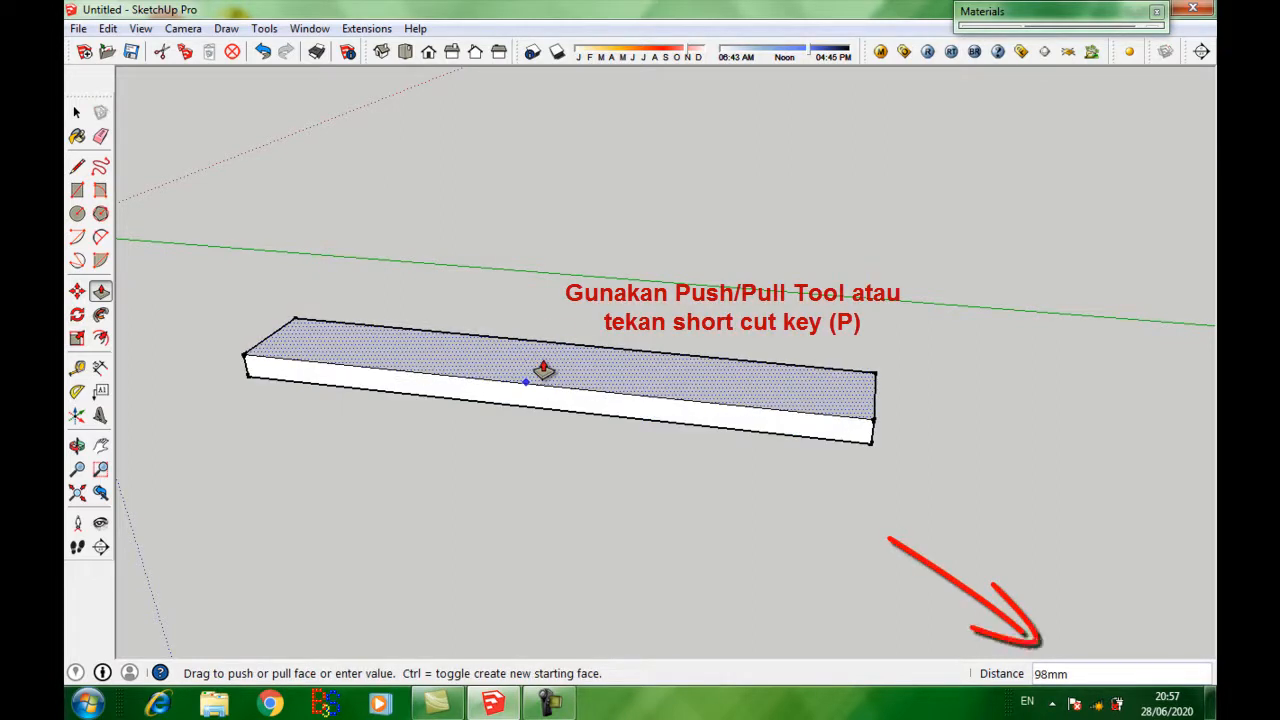
type("30")
key("Return")
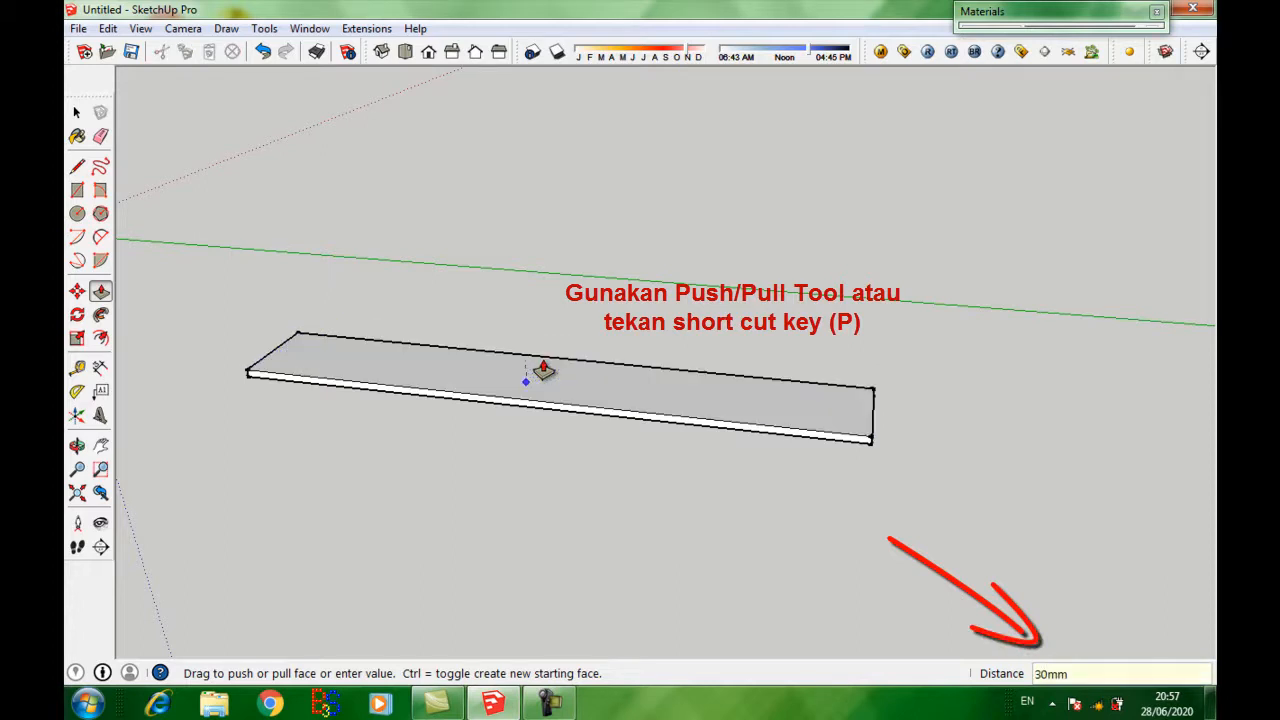
left_click(78, 113)
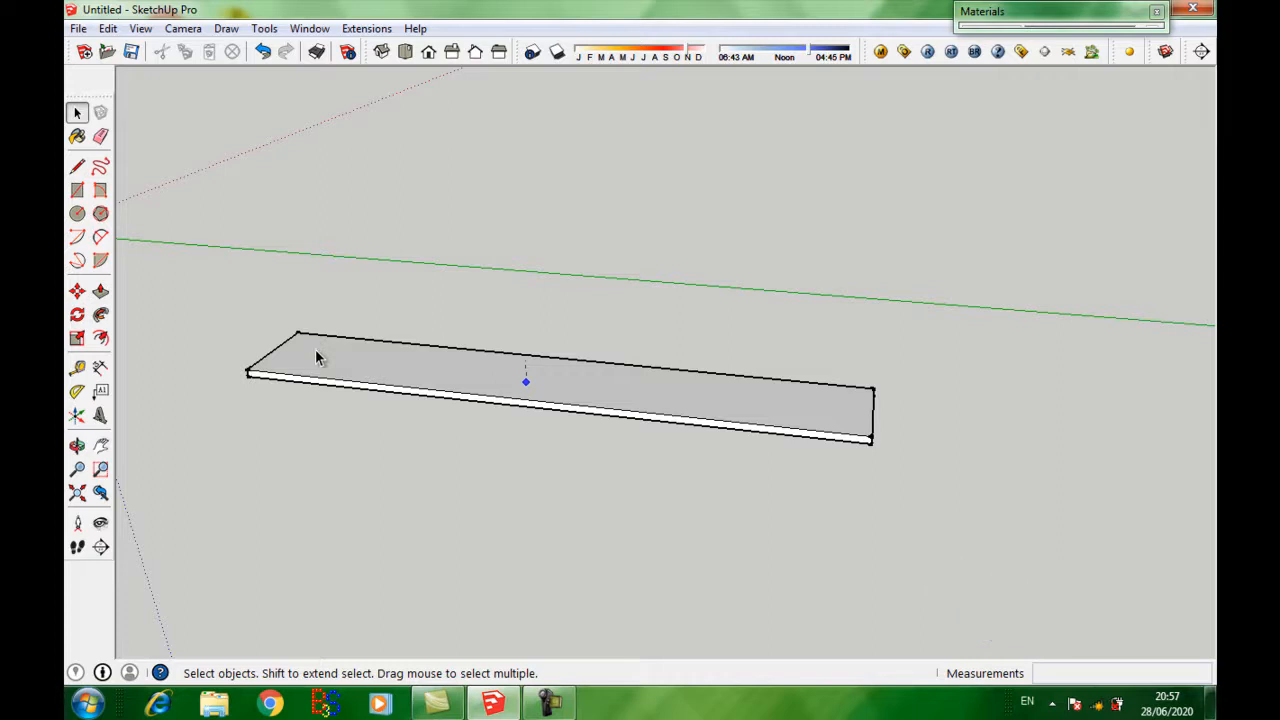
Step: Place a guide line on the board's top face 30 mm inward from its near short edge with the Tape Measure
middle_click_drag(323, 369, 353, 380)
scroll(353, 380, "up", 3)
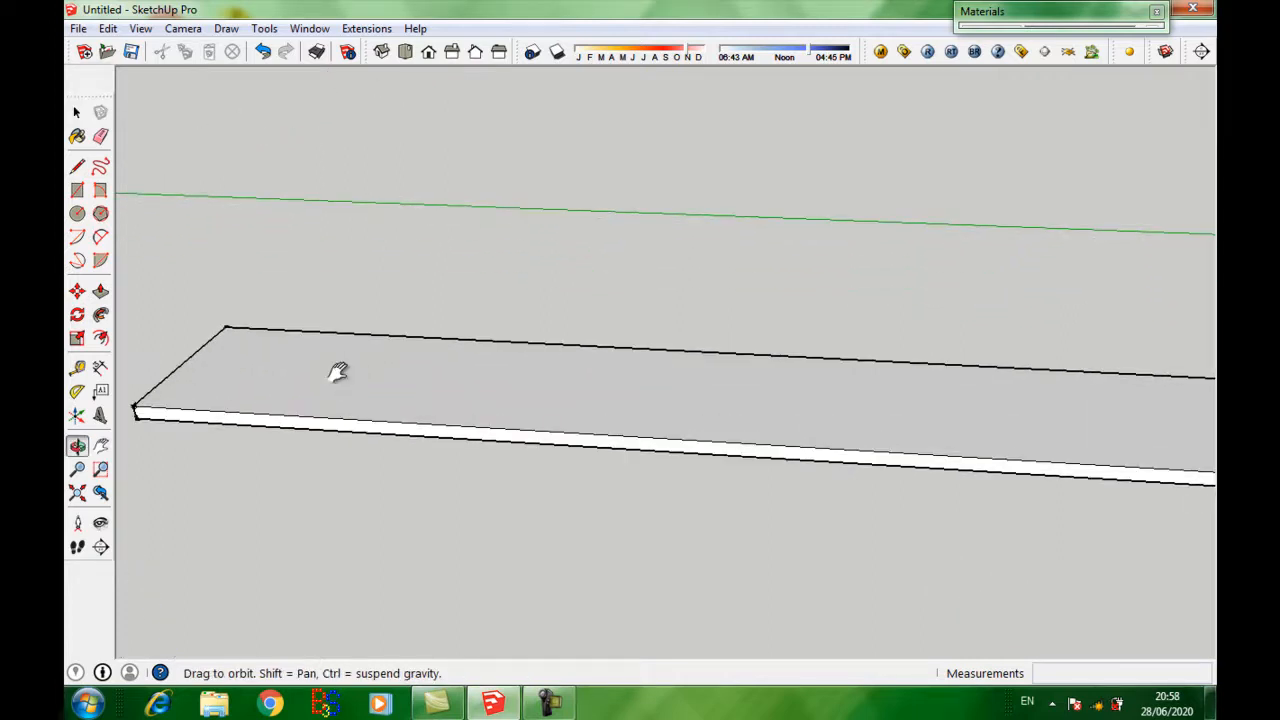
key("h")
left_click_drag(337, 372, 423, 403)
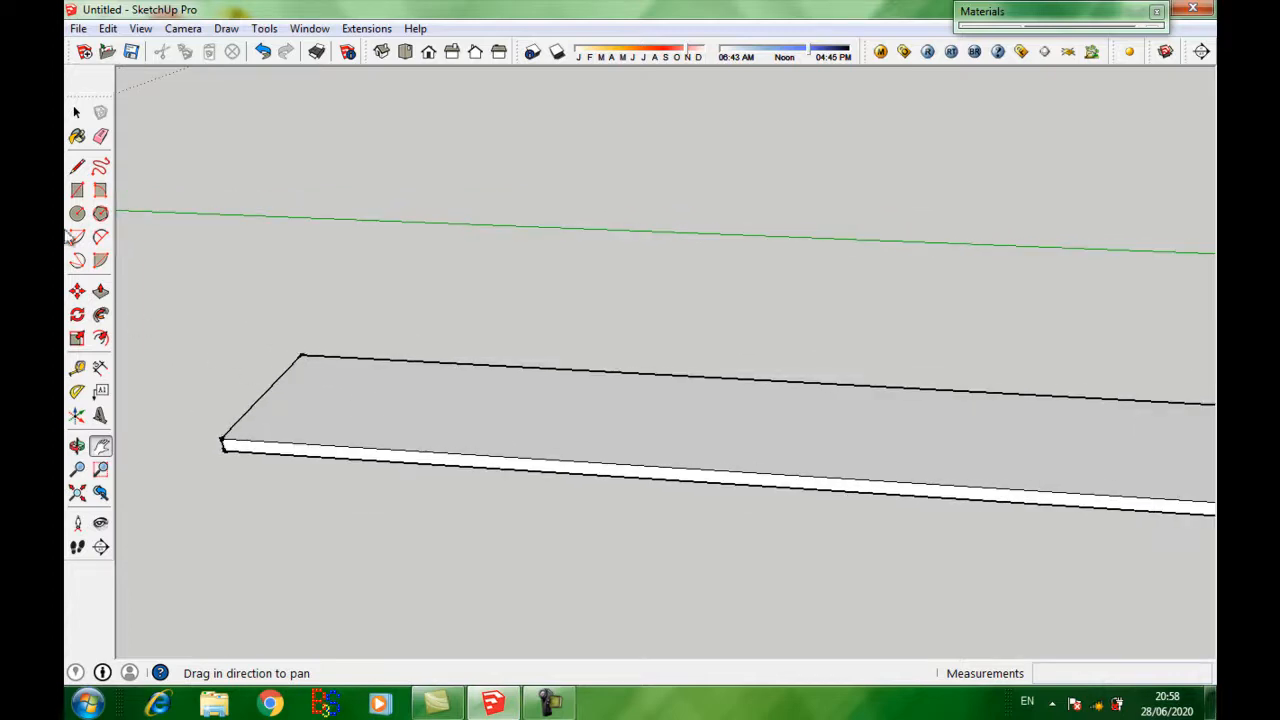
left_click(79, 168)
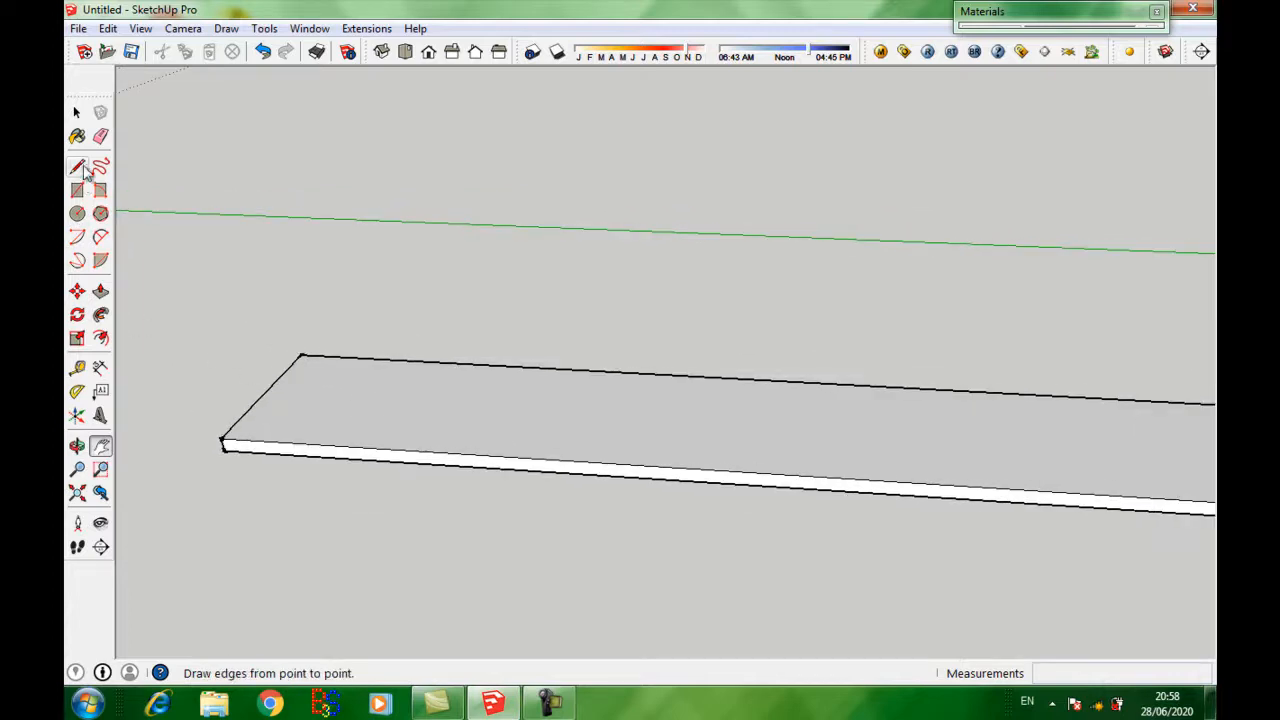
left_click(79, 369)
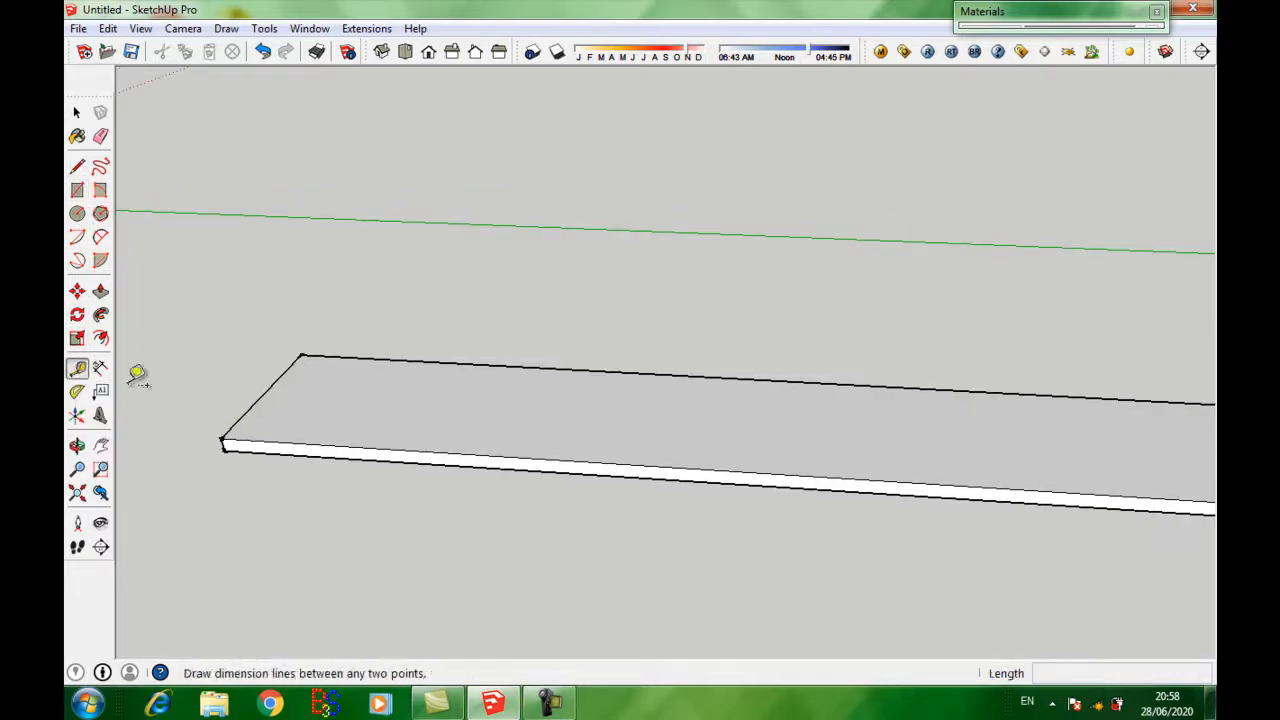
left_click(279, 377)
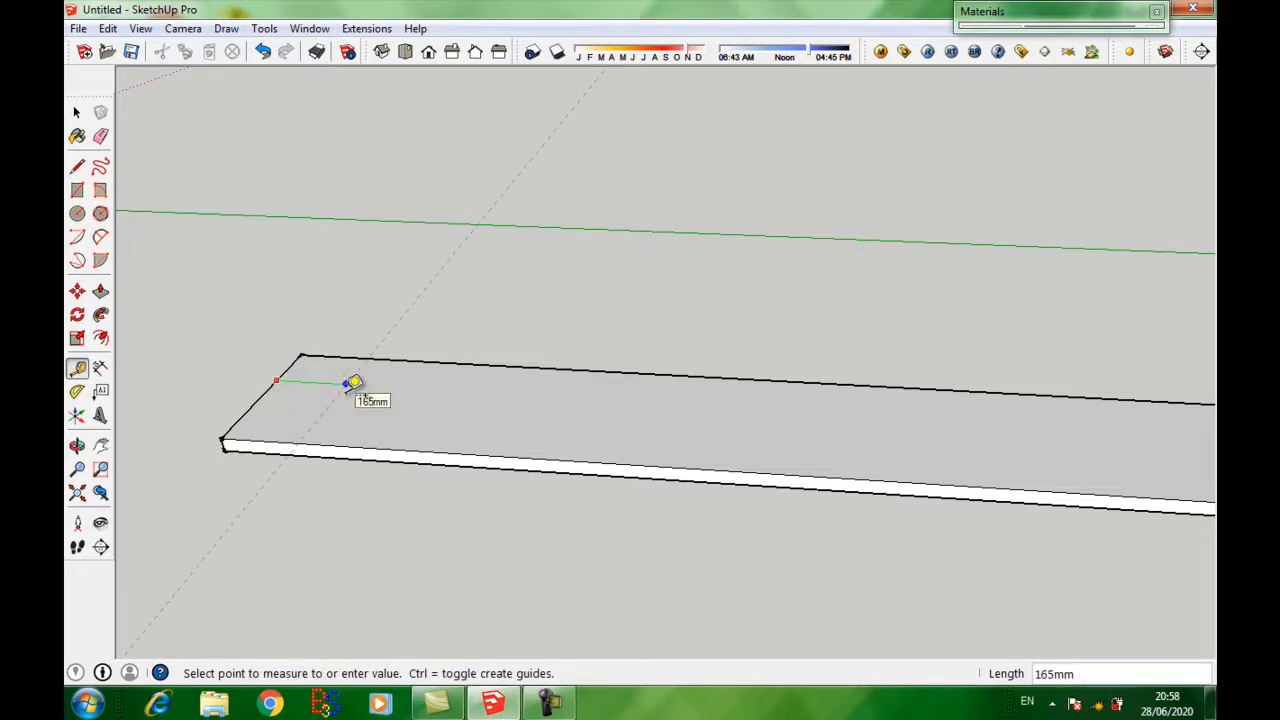
type("30")
key("Return")
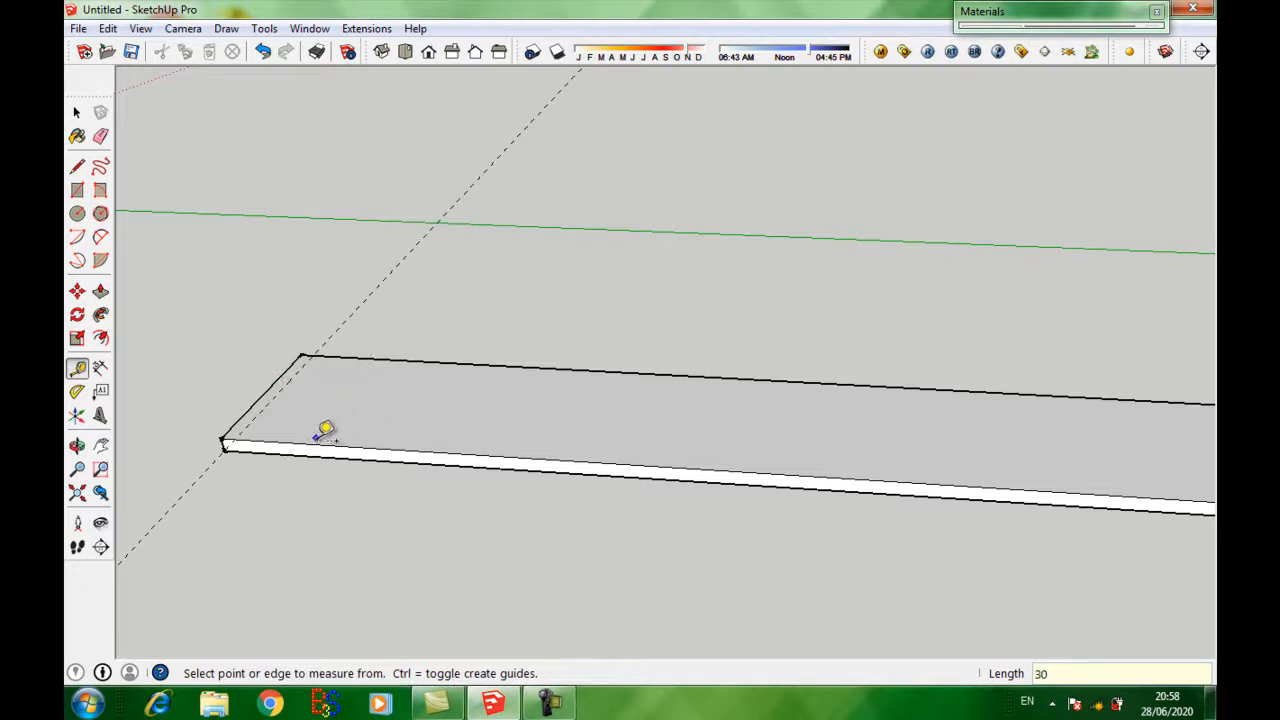
Step: Add a guide 1600 mm from the same short edge and a parallel one 30 mm back from it toward that edge
left_click(266, 386)
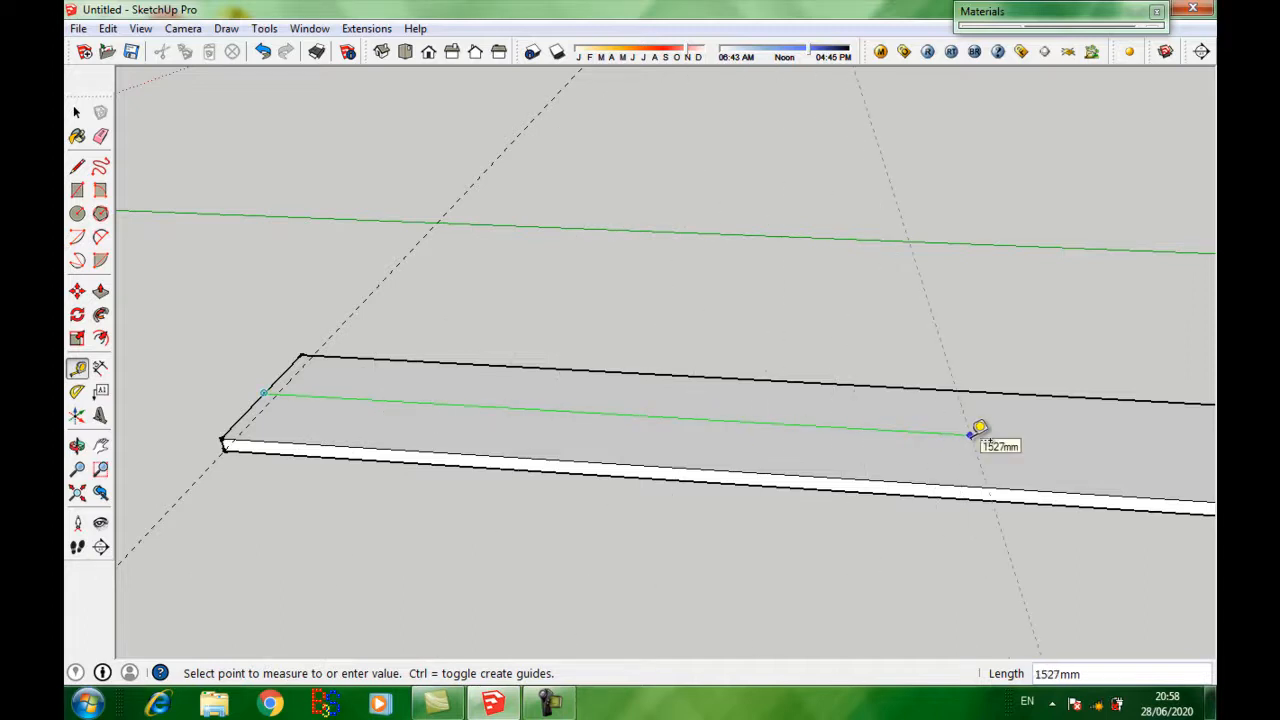
type("1600")
key("Return")
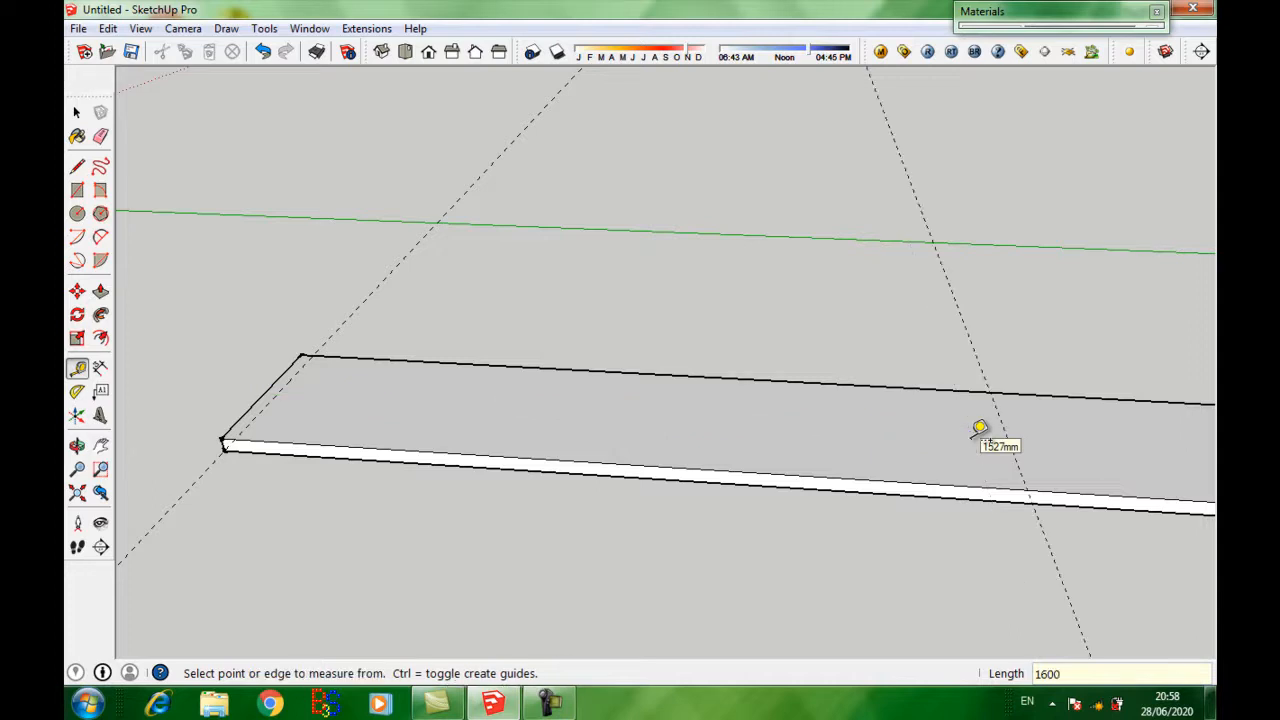
left_click(1050, 548)
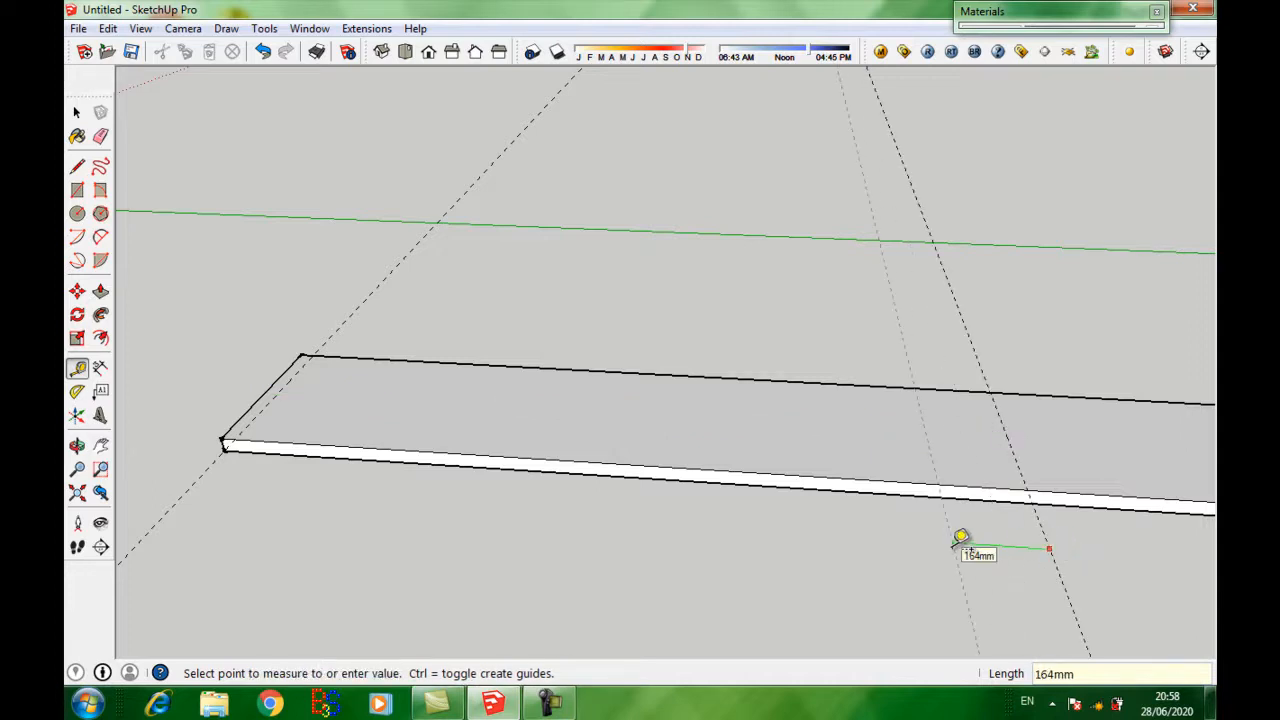
type("30")
key("Return")
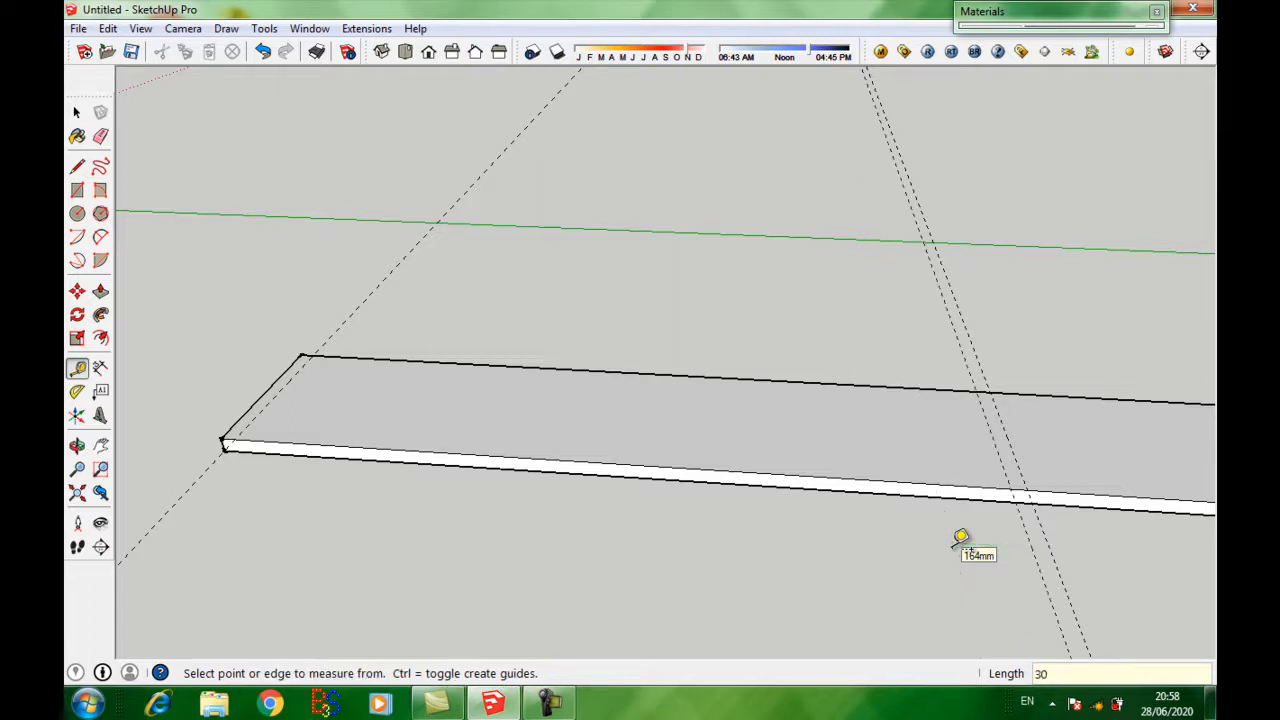
Step: Draw three lines across the board's top face along the guides, outlining an end strip and a divider strip
left_click(77, 166)
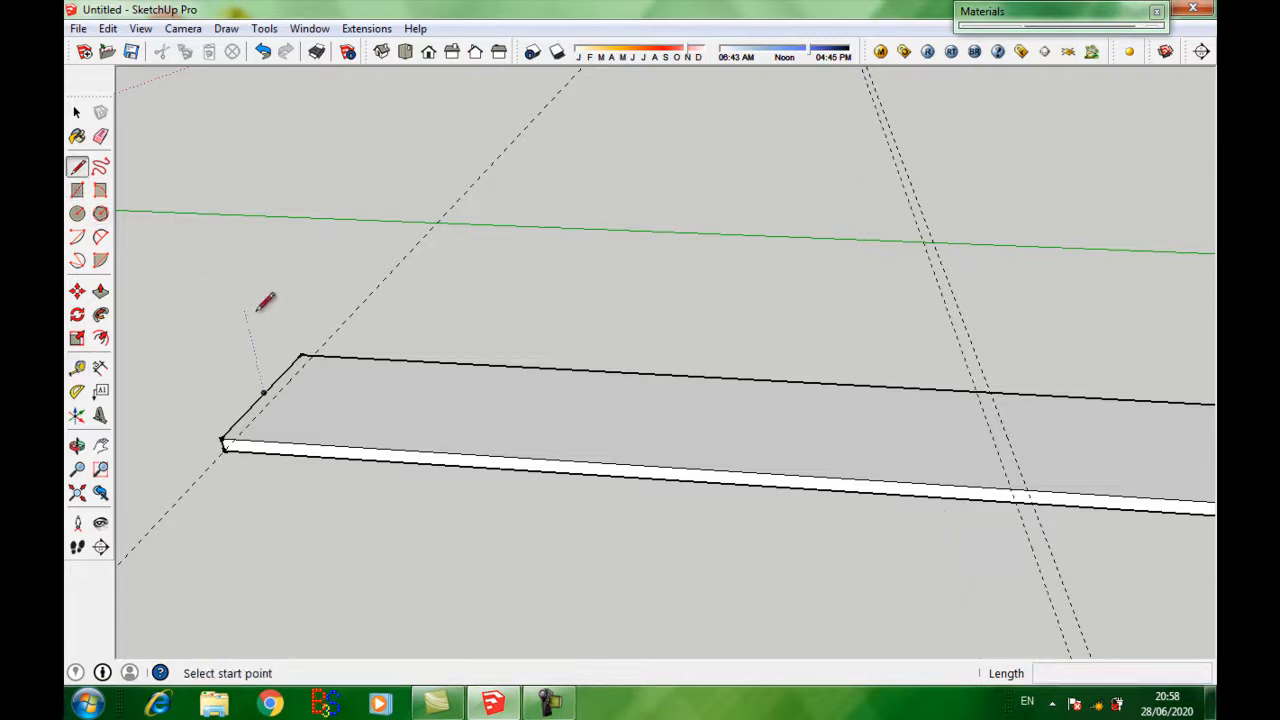
left_click(312, 355)
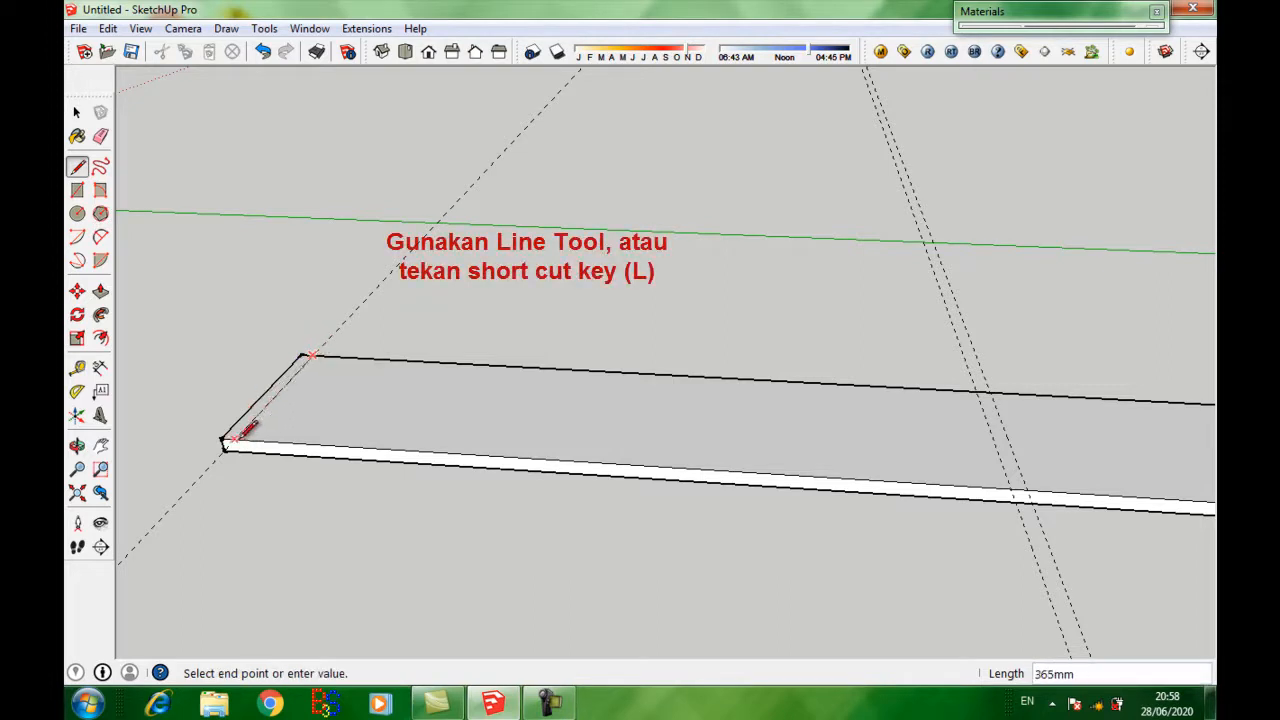
left_click(243, 436)
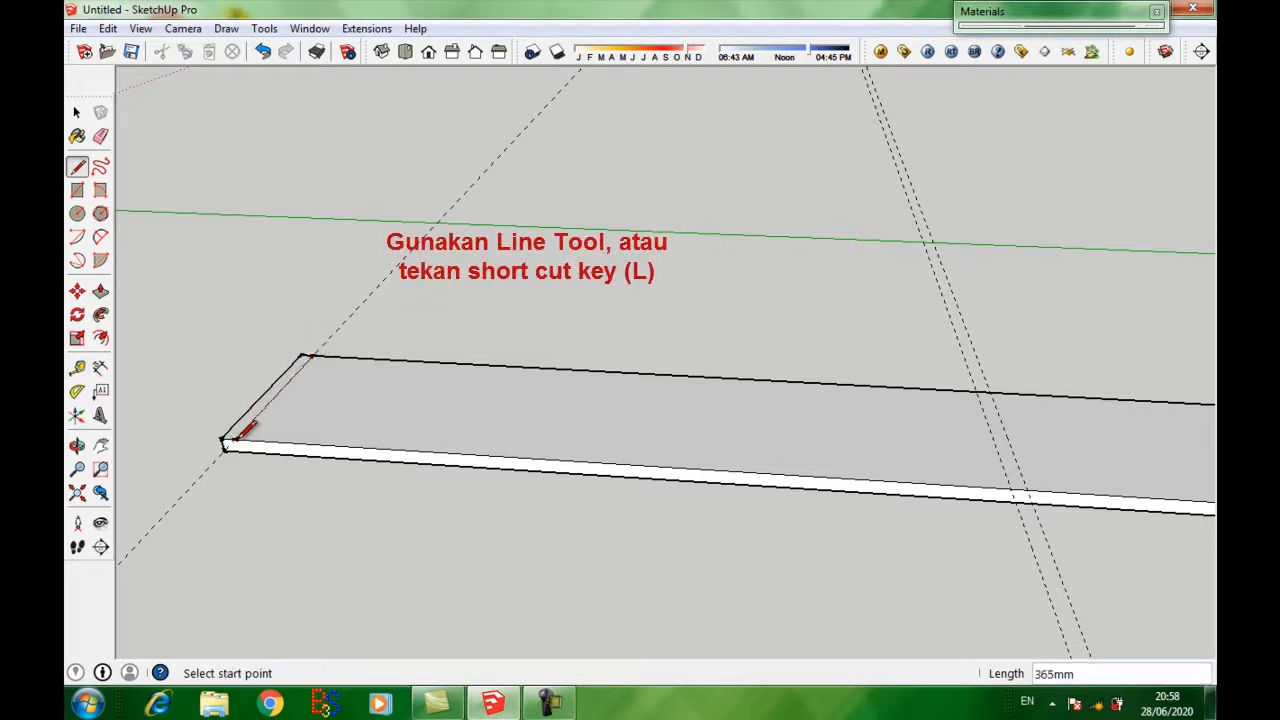
left_click(978, 391)
left_click(1012, 490)
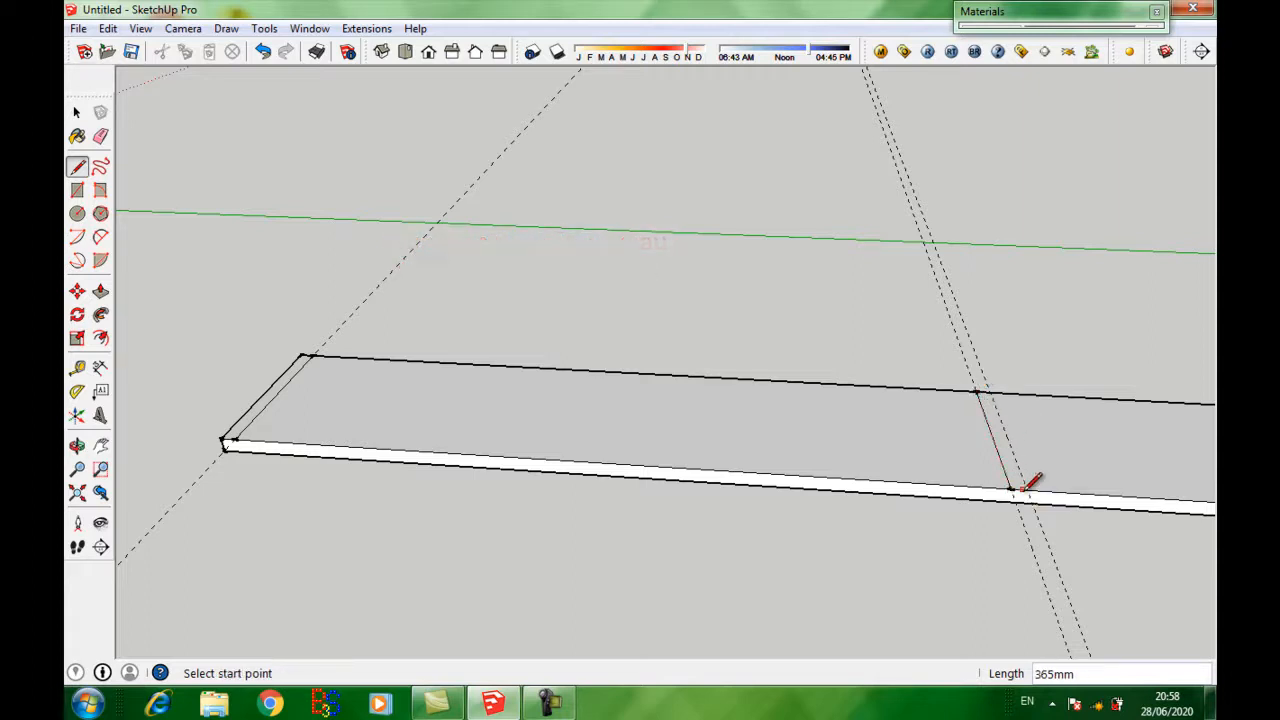
left_click(1027, 490)
left_click(990, 391)
Step: Push/Pull the end strip and the divider strip upward by 340 mm each to form two uprights
key("p")
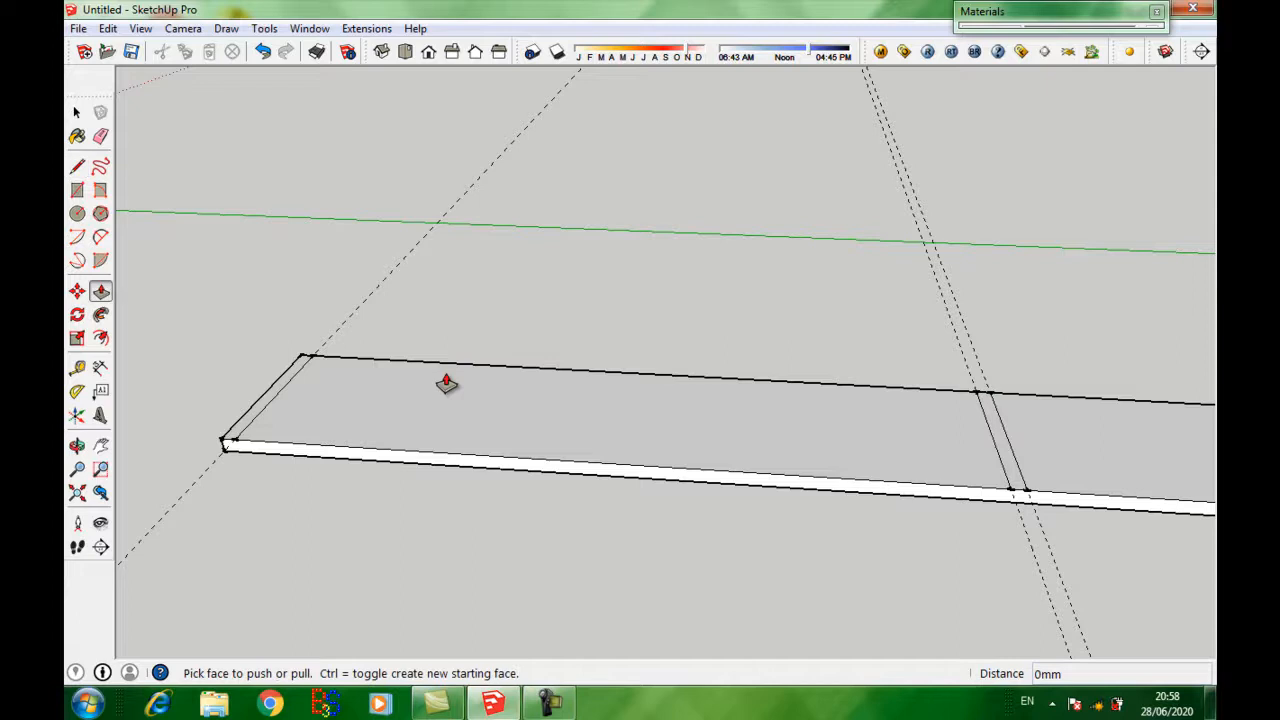
left_click(279, 393)
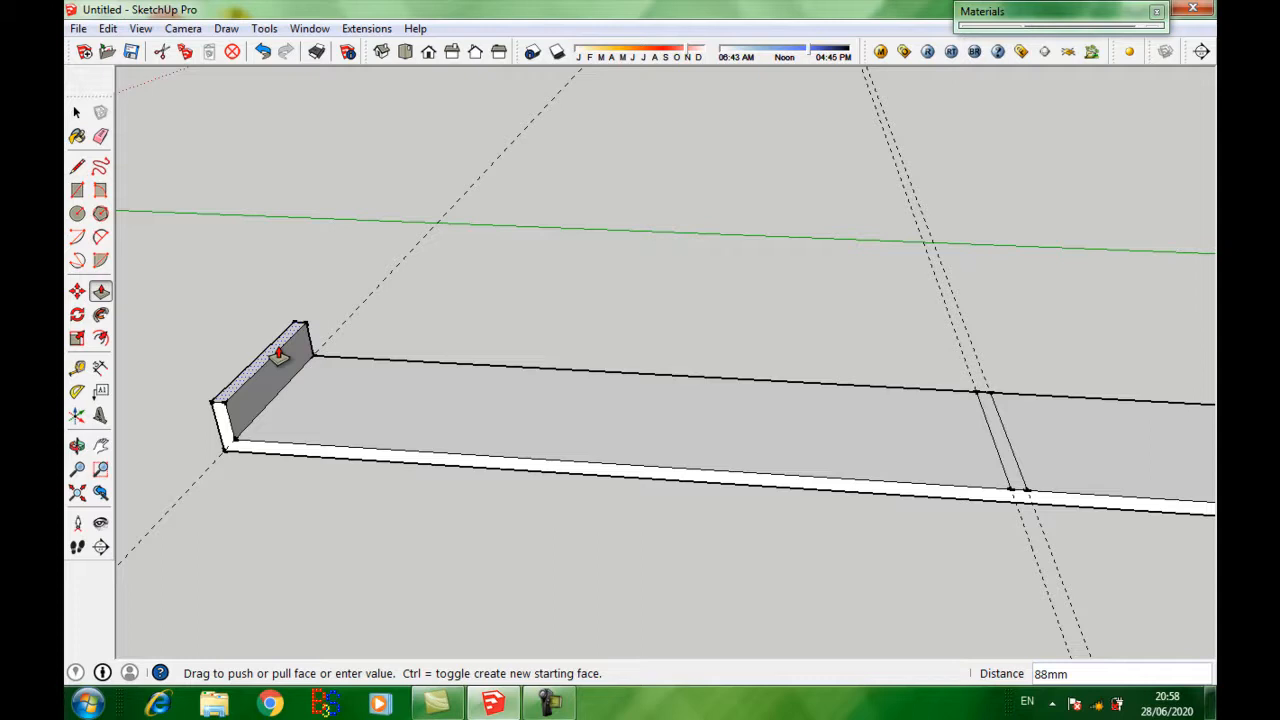
type("340")
key("Return")
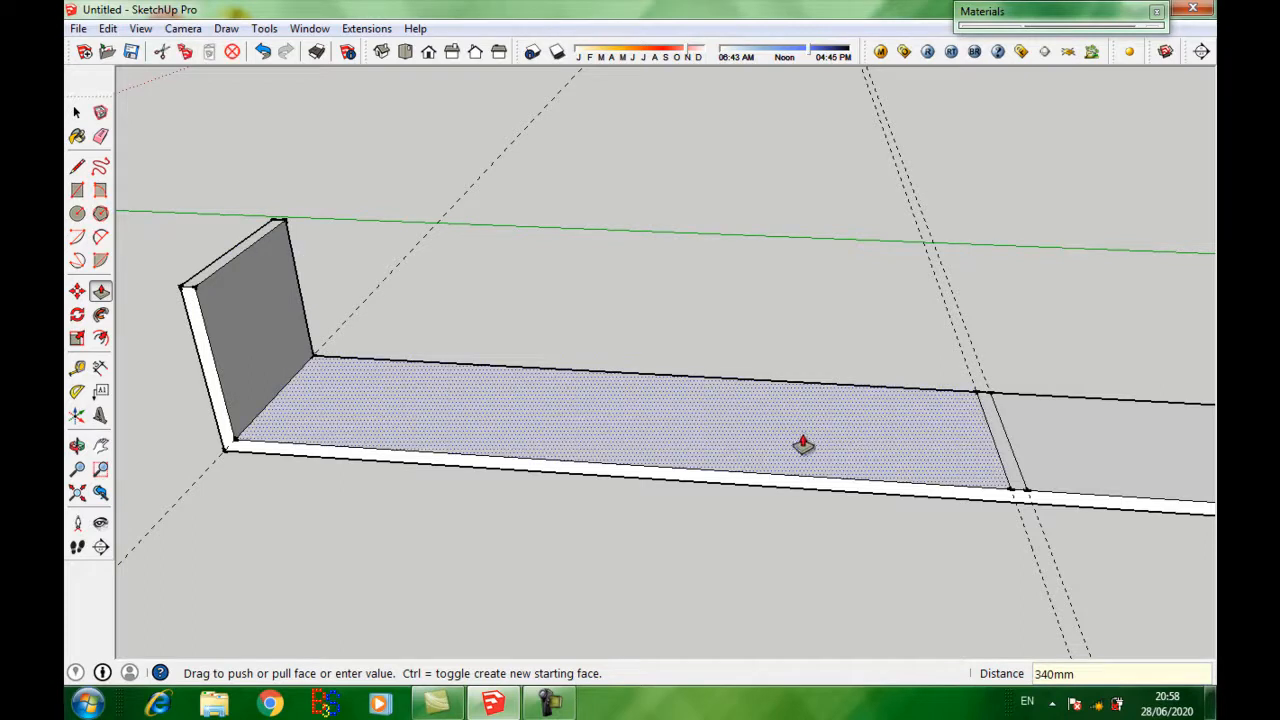
left_click(1005, 448)
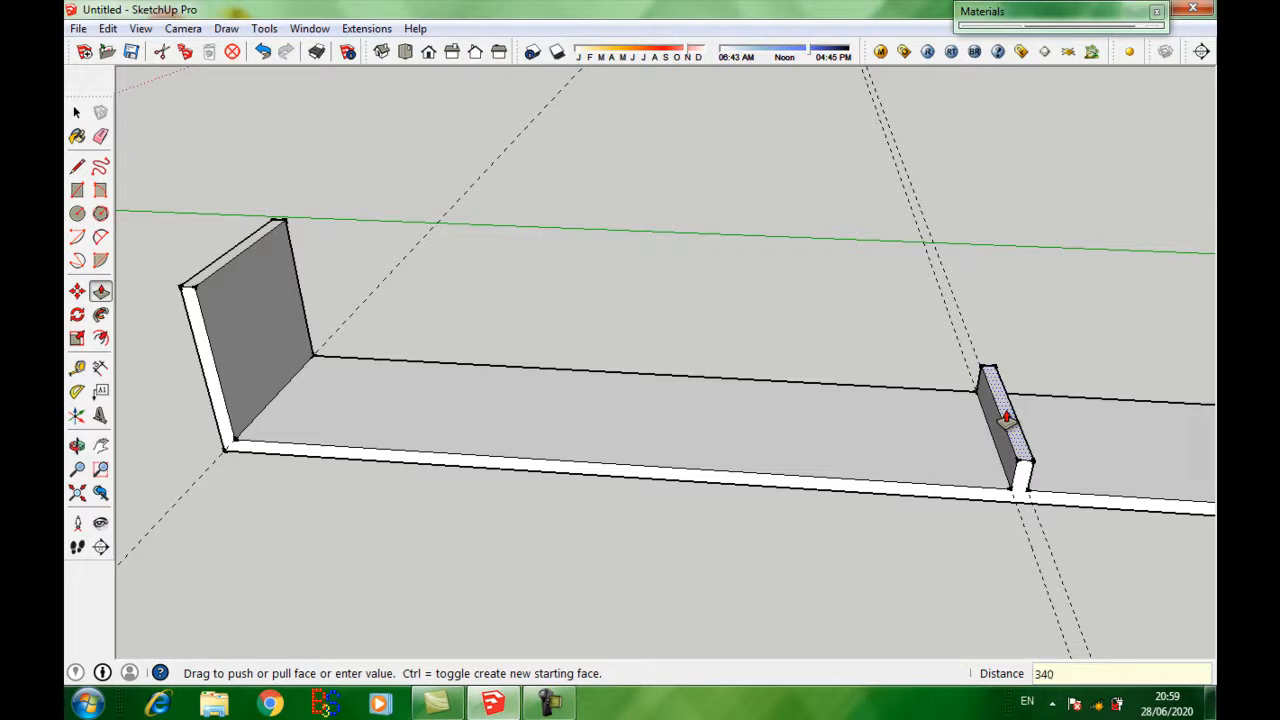
key("Return")
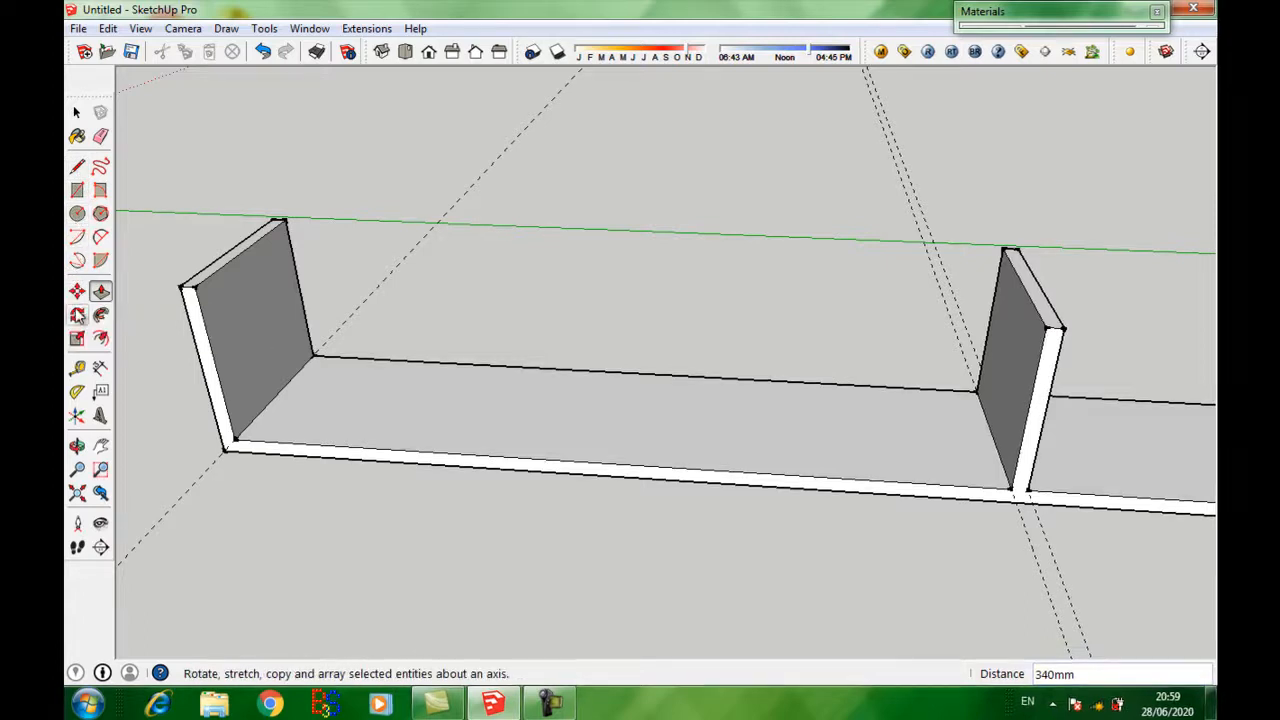
Step: Place a guide across the base between the two uprights, offset from the end upright's inner bottom edge
left_click(77, 367)
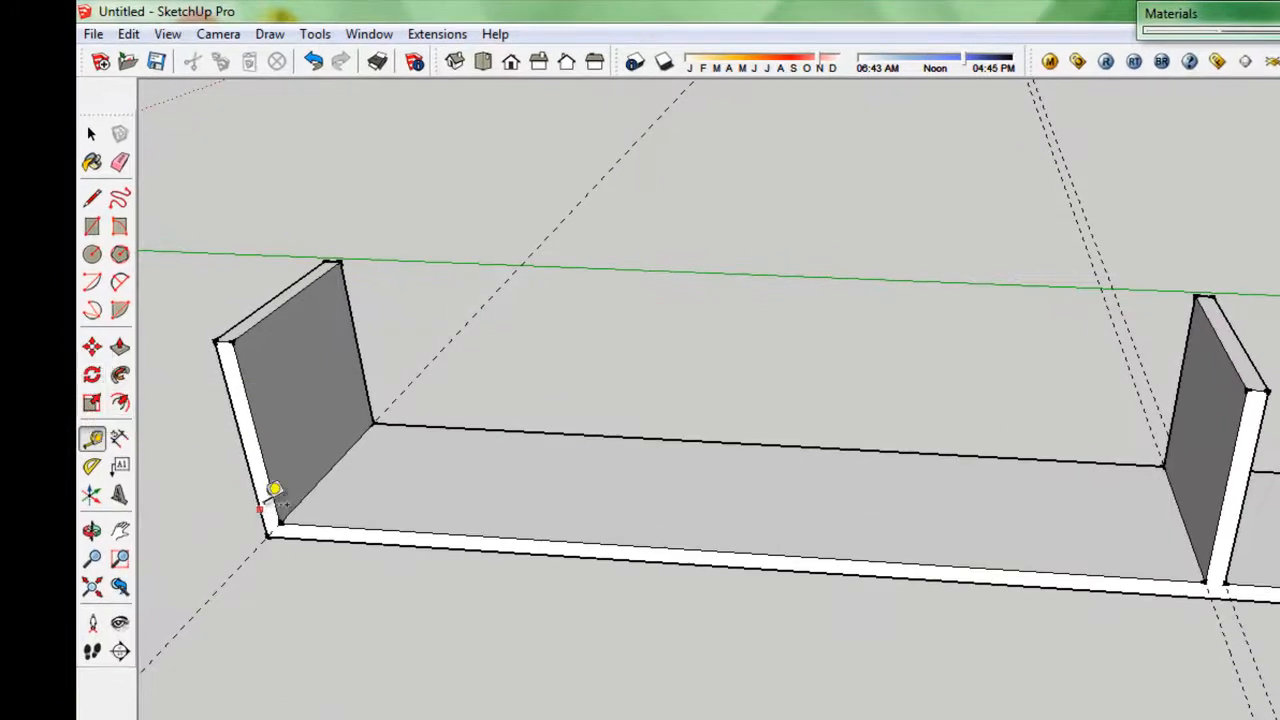
left_click(329, 469)
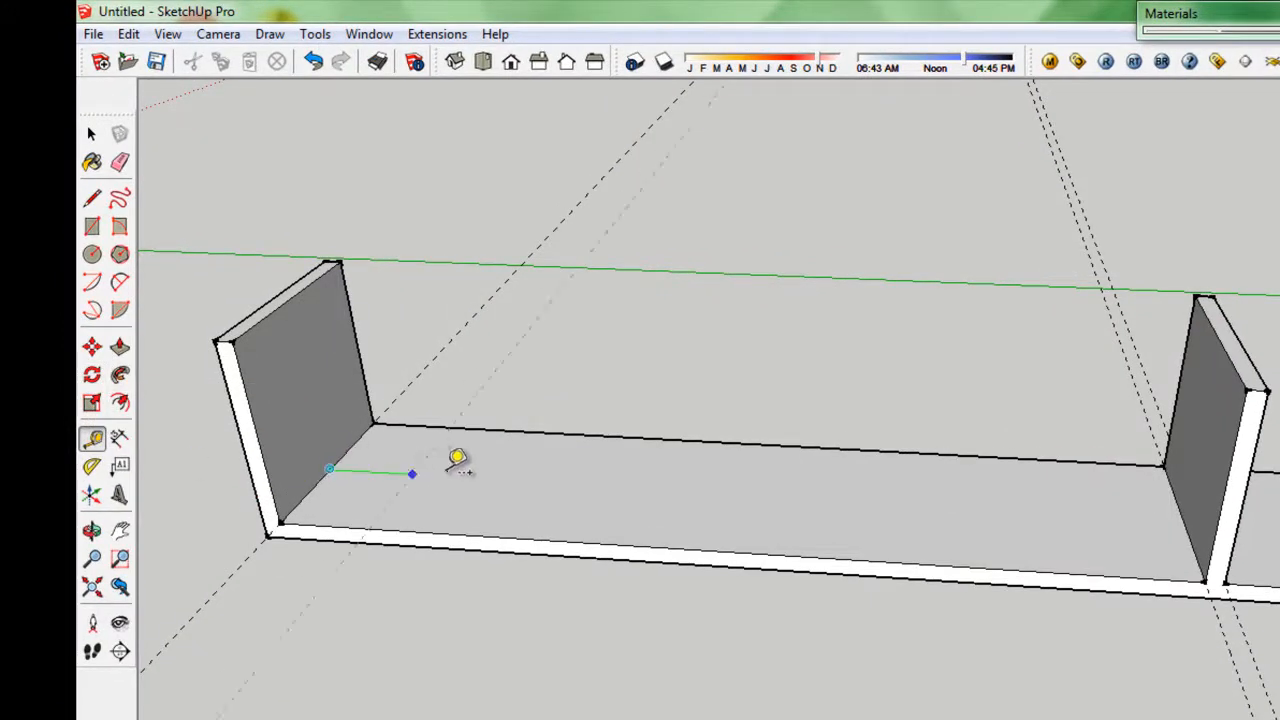
left_click(551, 479)
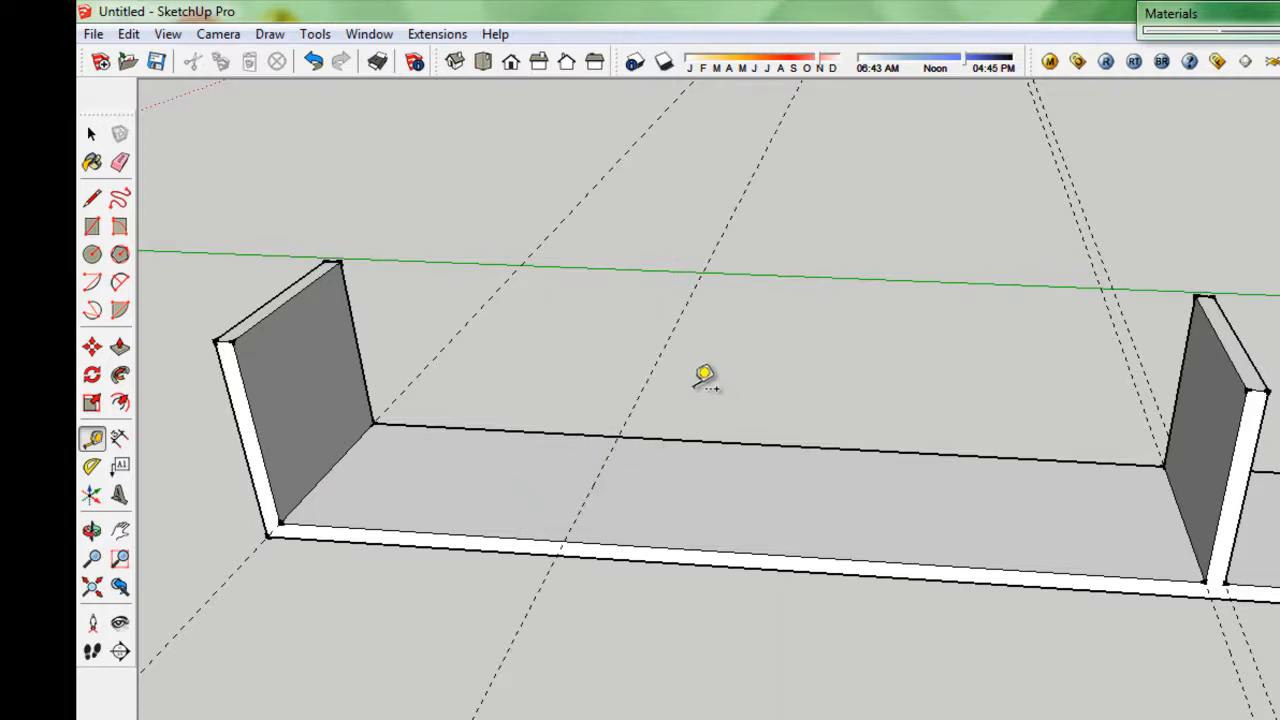
Step: Complete two pairs of closely spaced parallel guides across the base, marking two thin dividers between the existing uprights
left_click(656, 361)
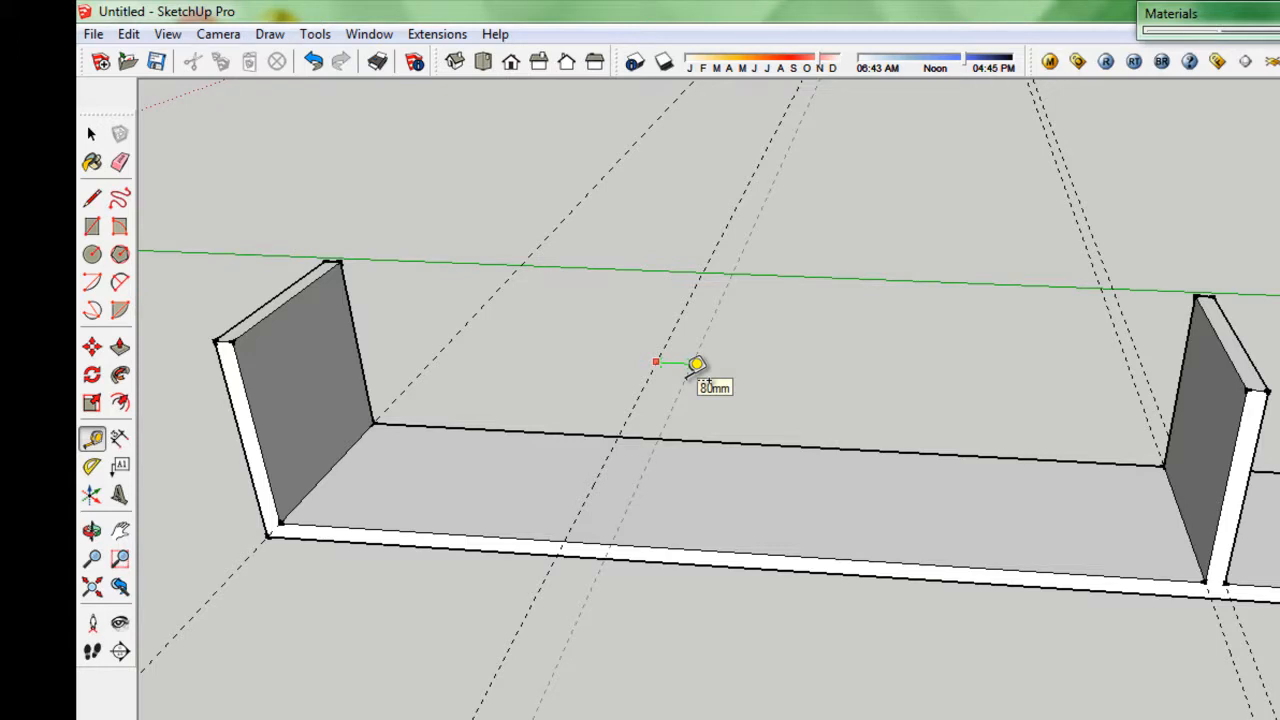
left_click(697, 364)
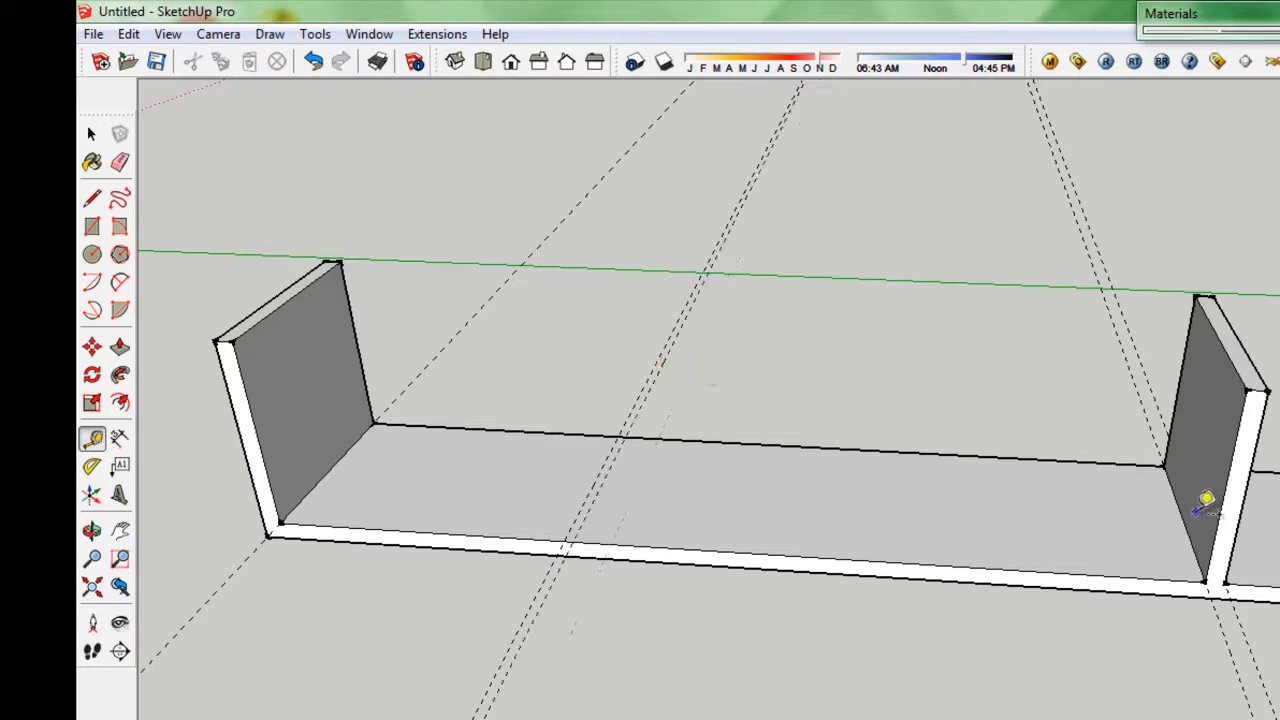
left_click(1192, 547)
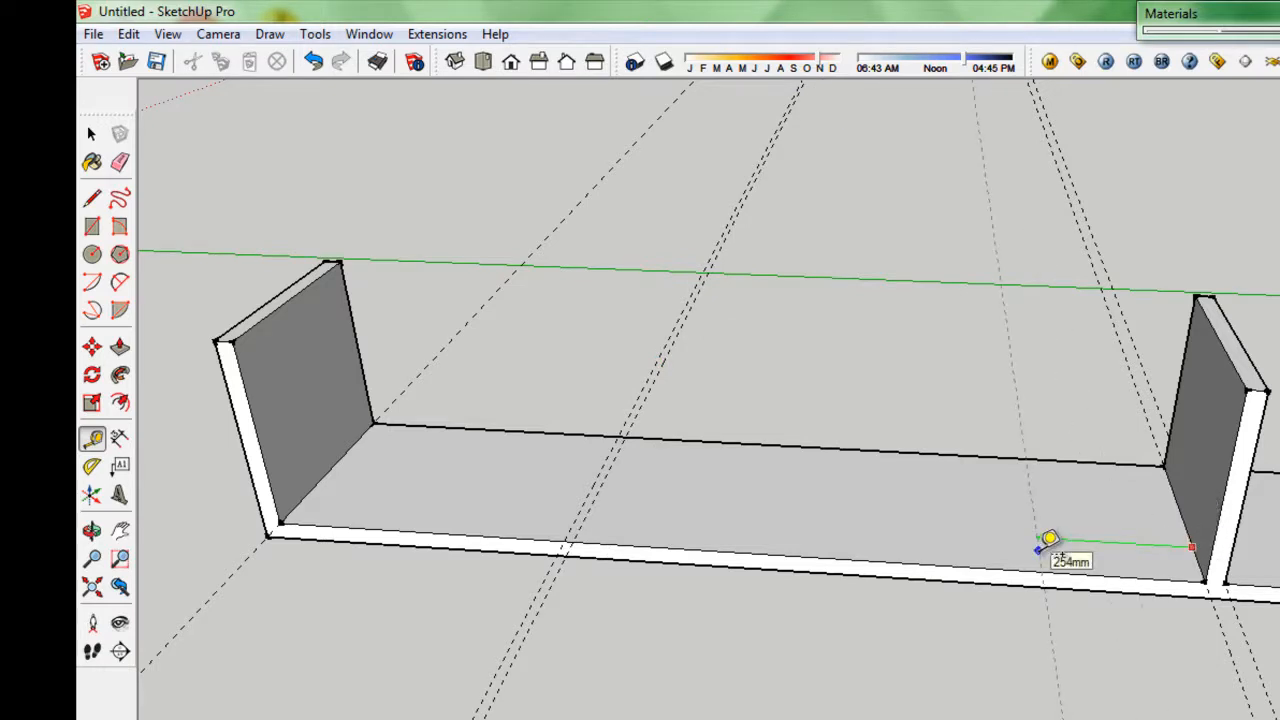
left_click(880, 640)
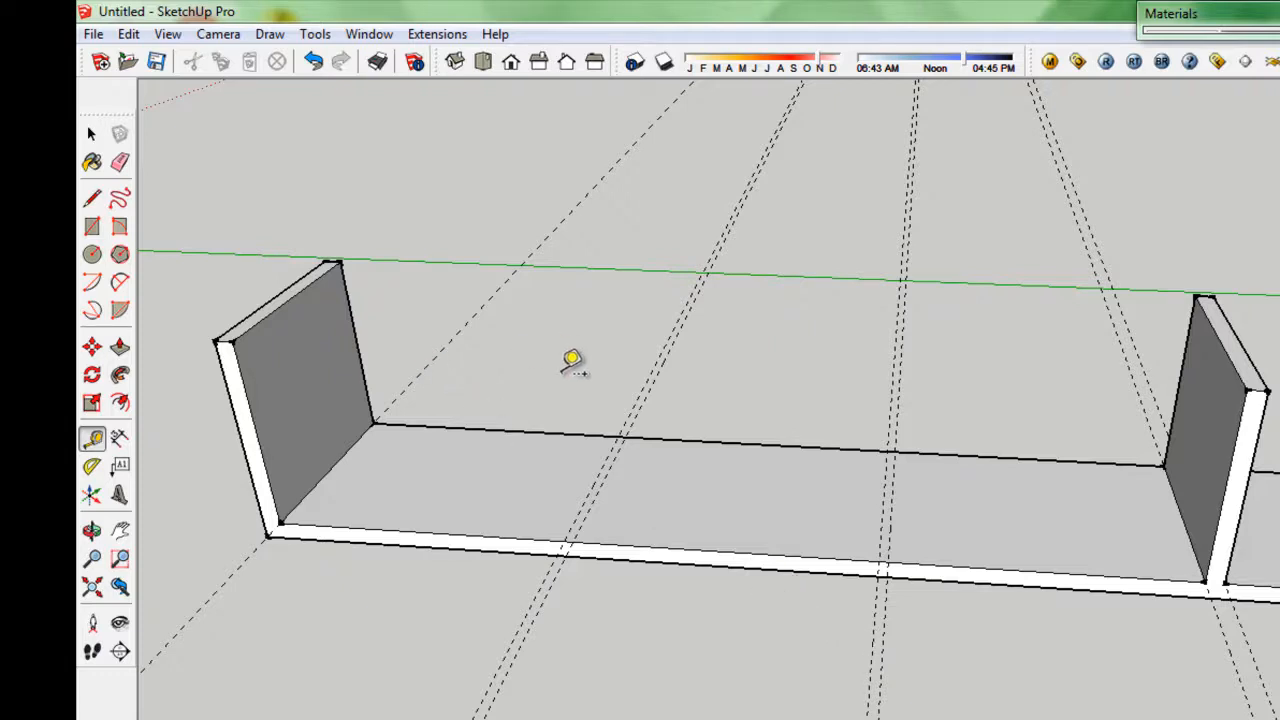
Step: Draw four lines across the base's top face along the two guide pairs, outlining two narrow divider strips
scroll(716, 385, "up", 2)
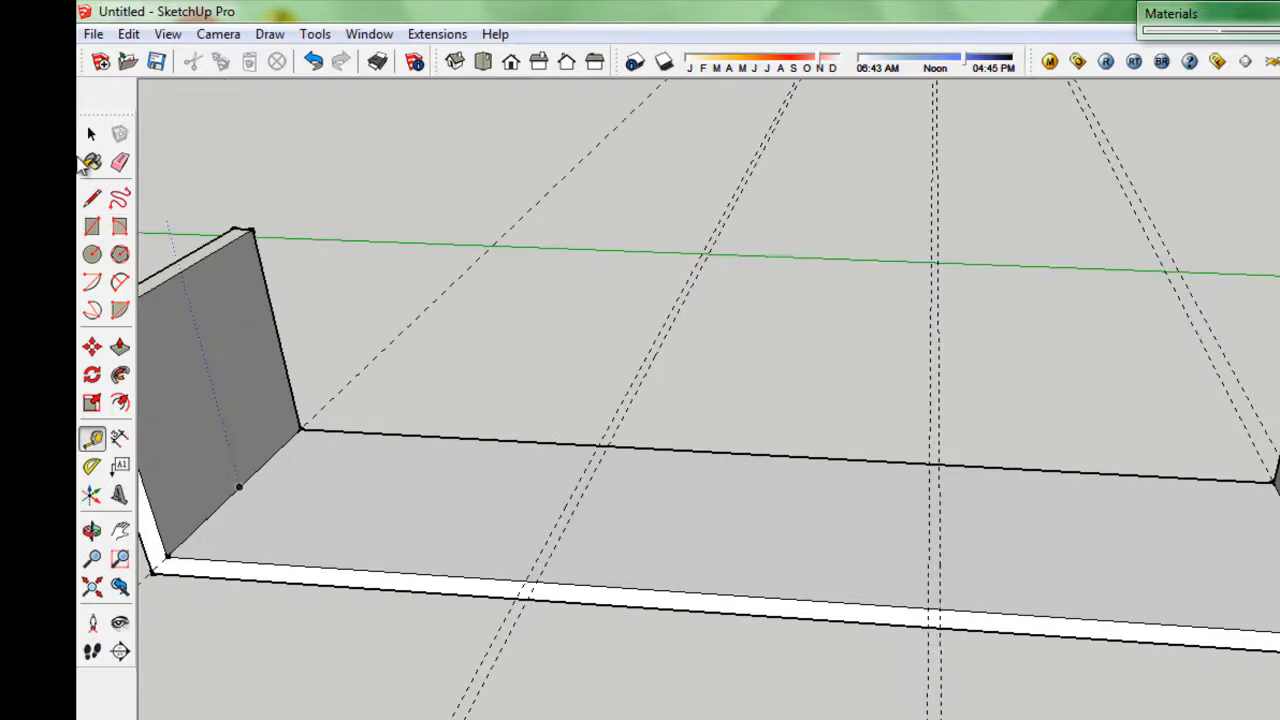
left_click(92, 201)
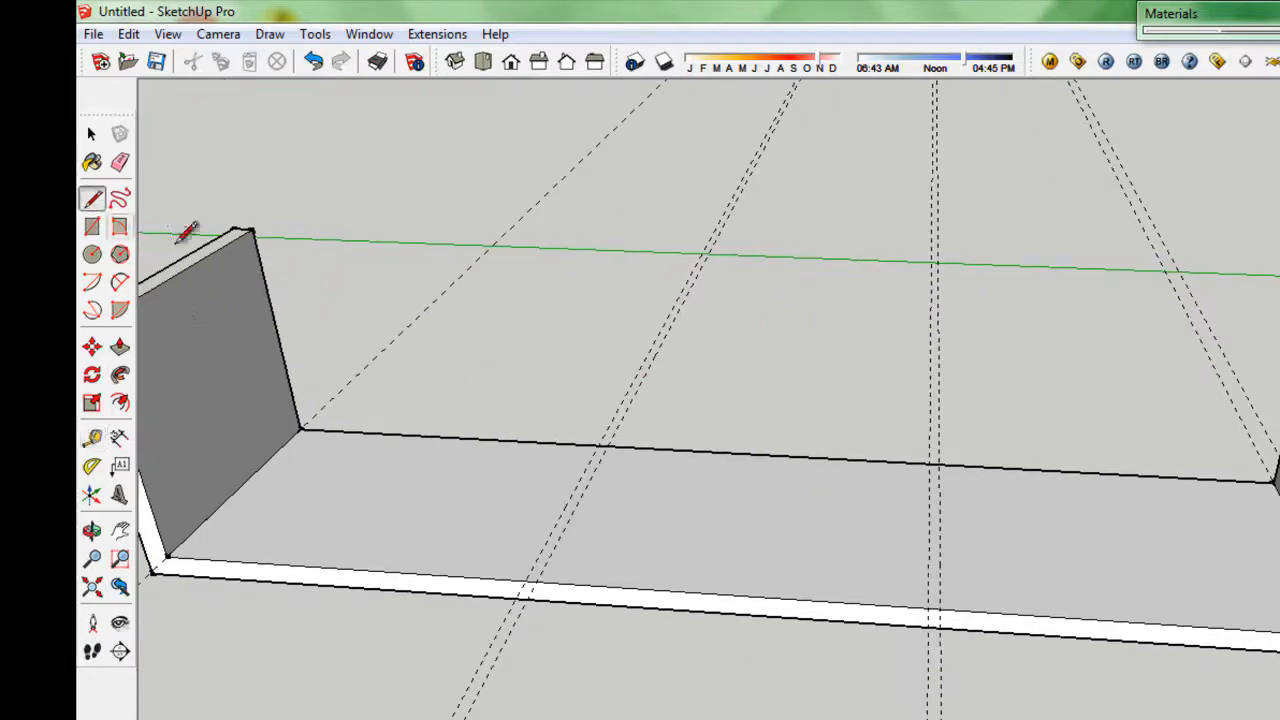
left_click(607, 446)
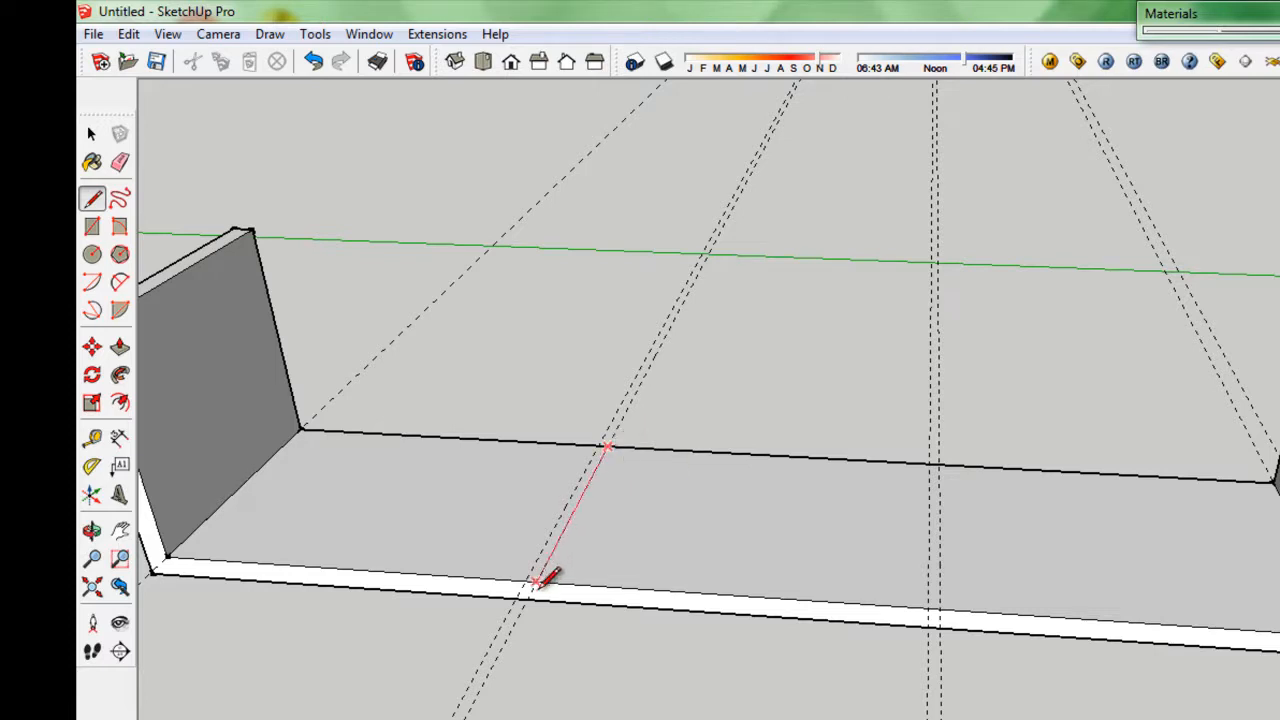
left_click(537, 582)
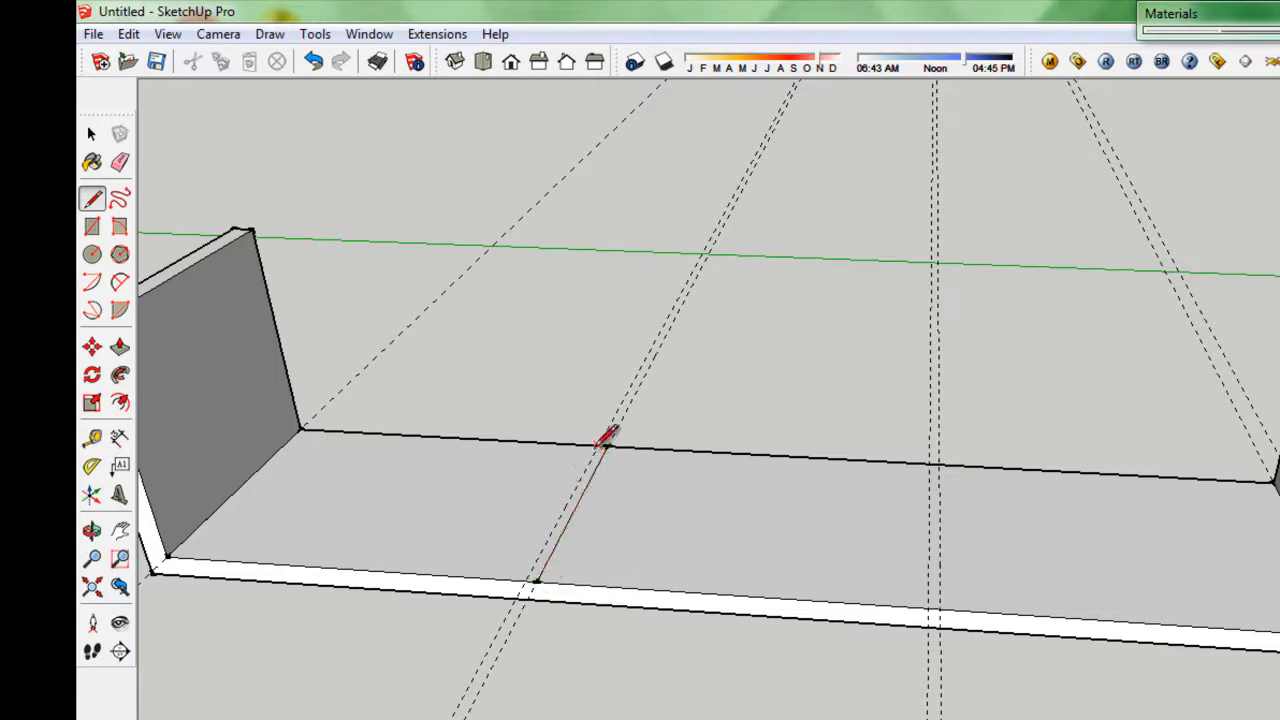
left_click(601, 446)
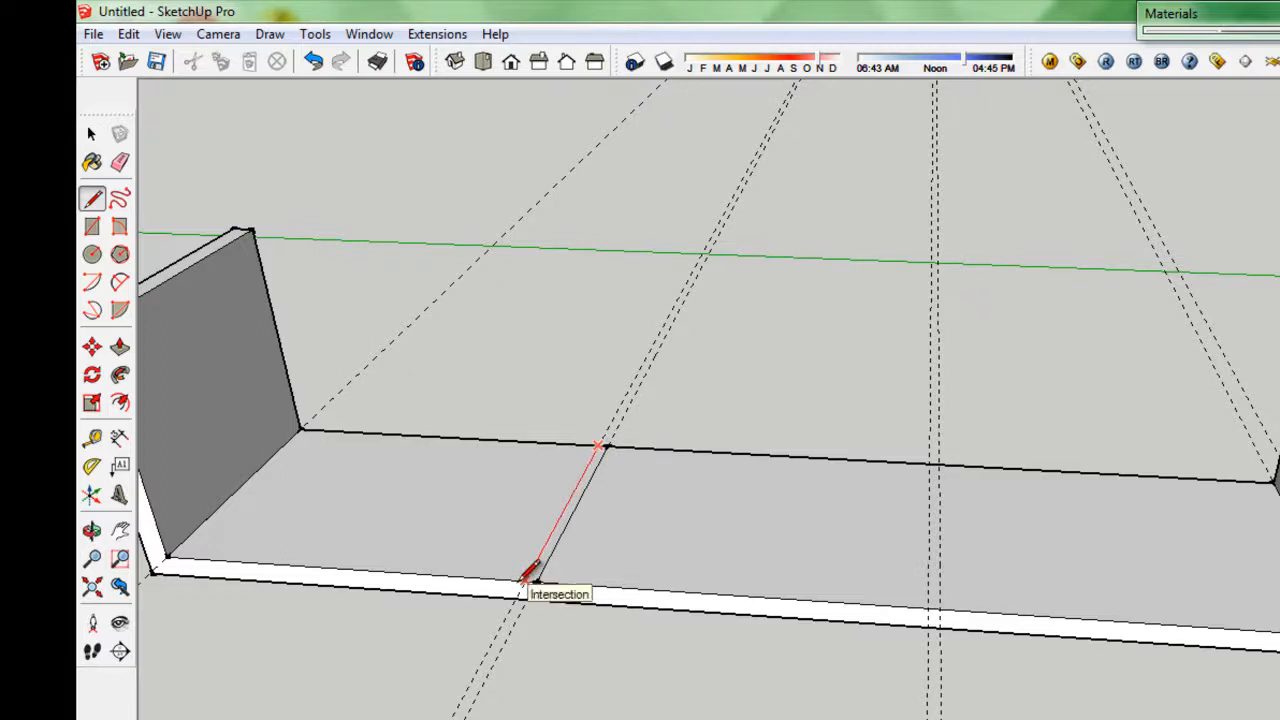
left_click(527, 581)
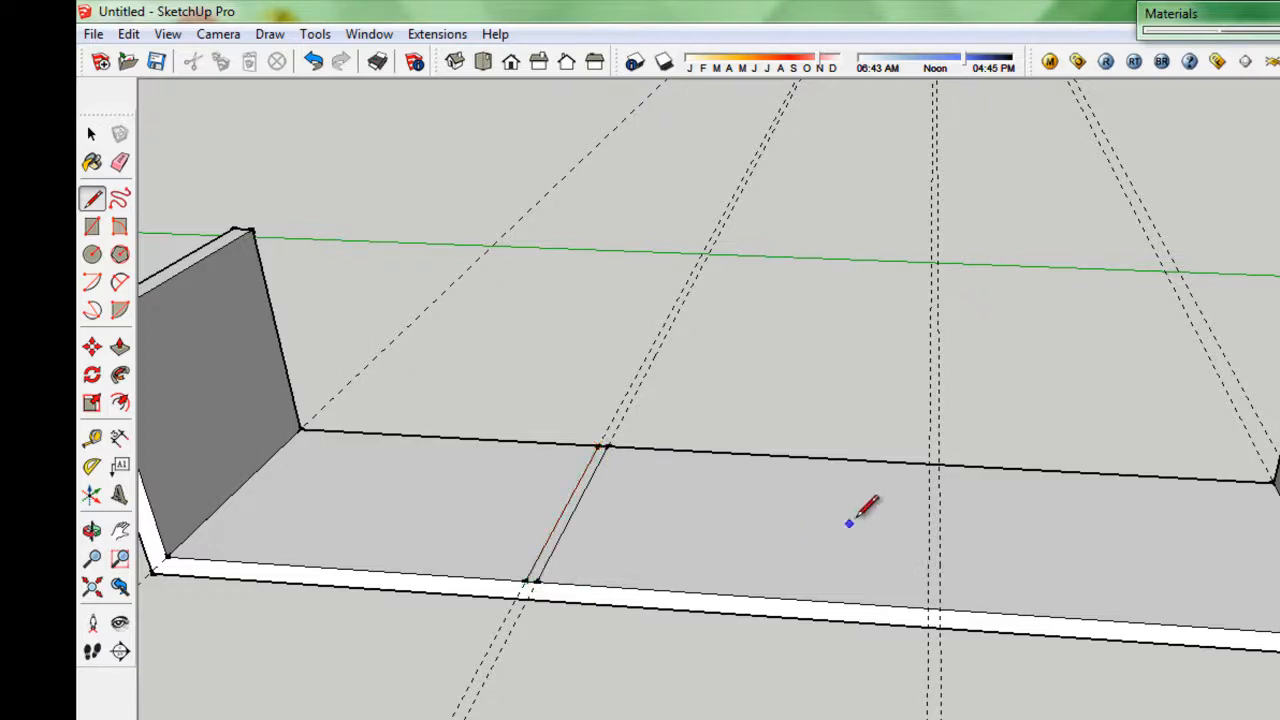
left_click(929, 462)
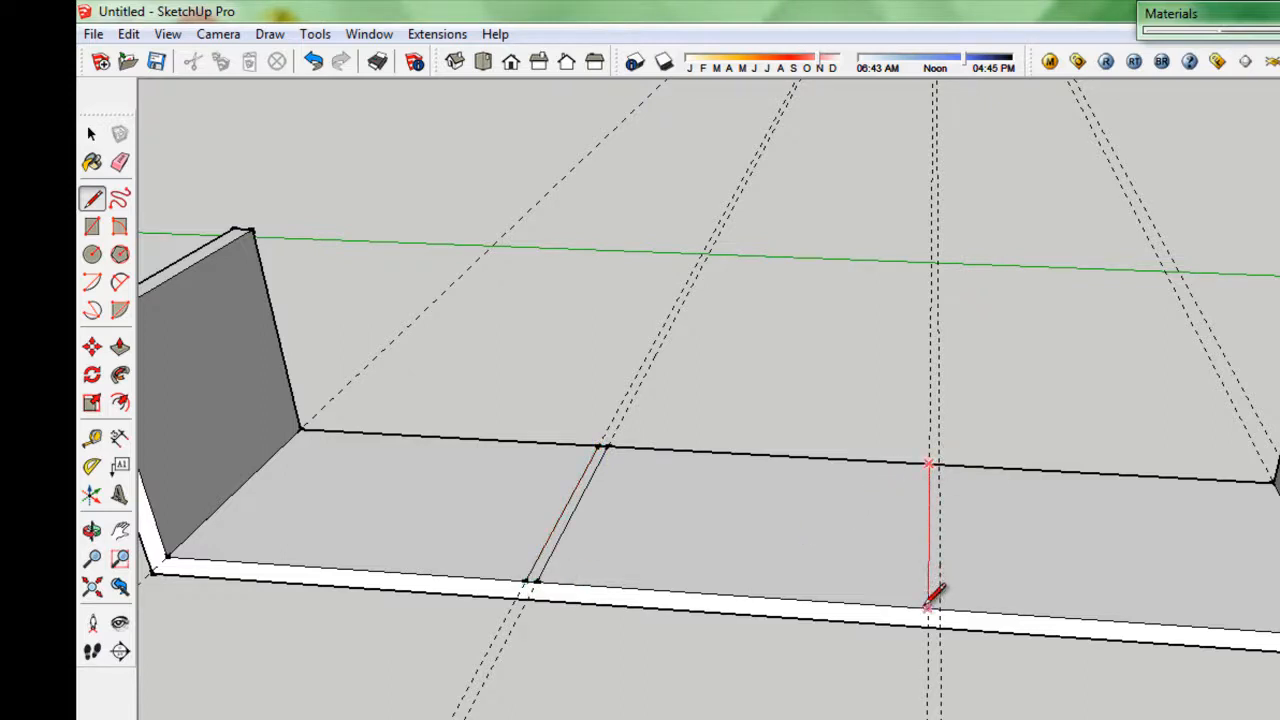
left_click(929, 607)
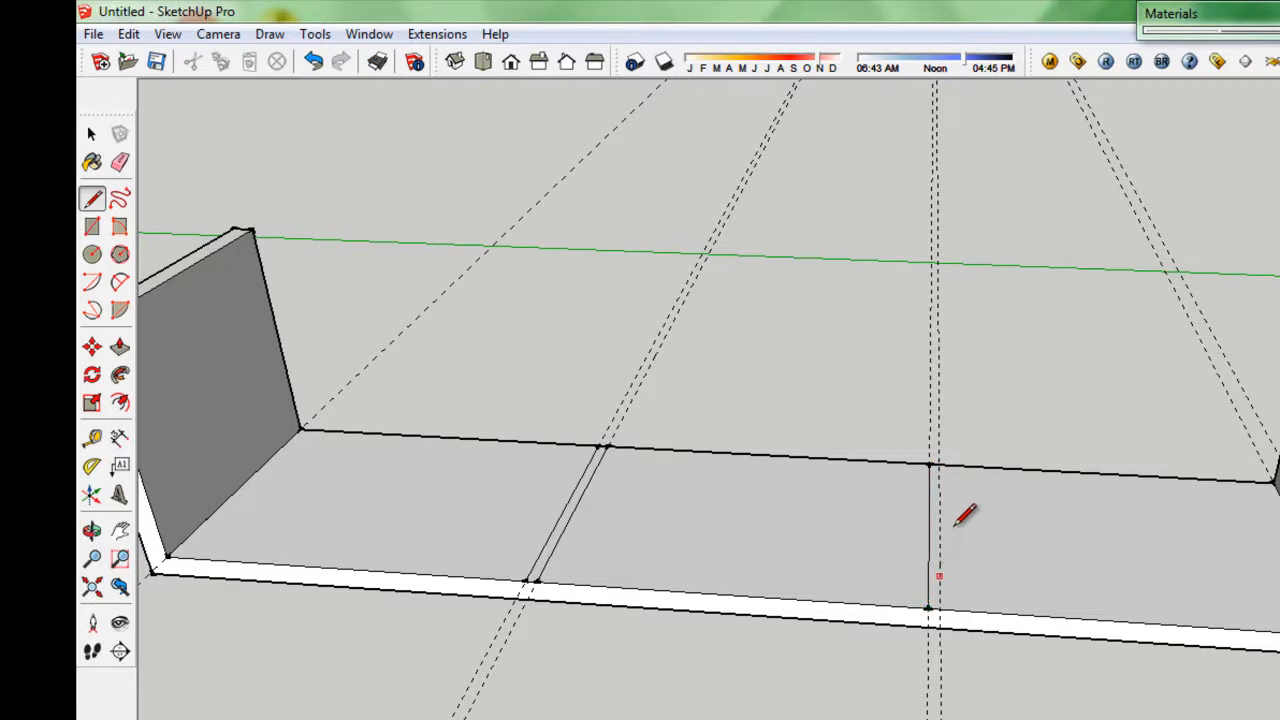
left_click(936, 464)
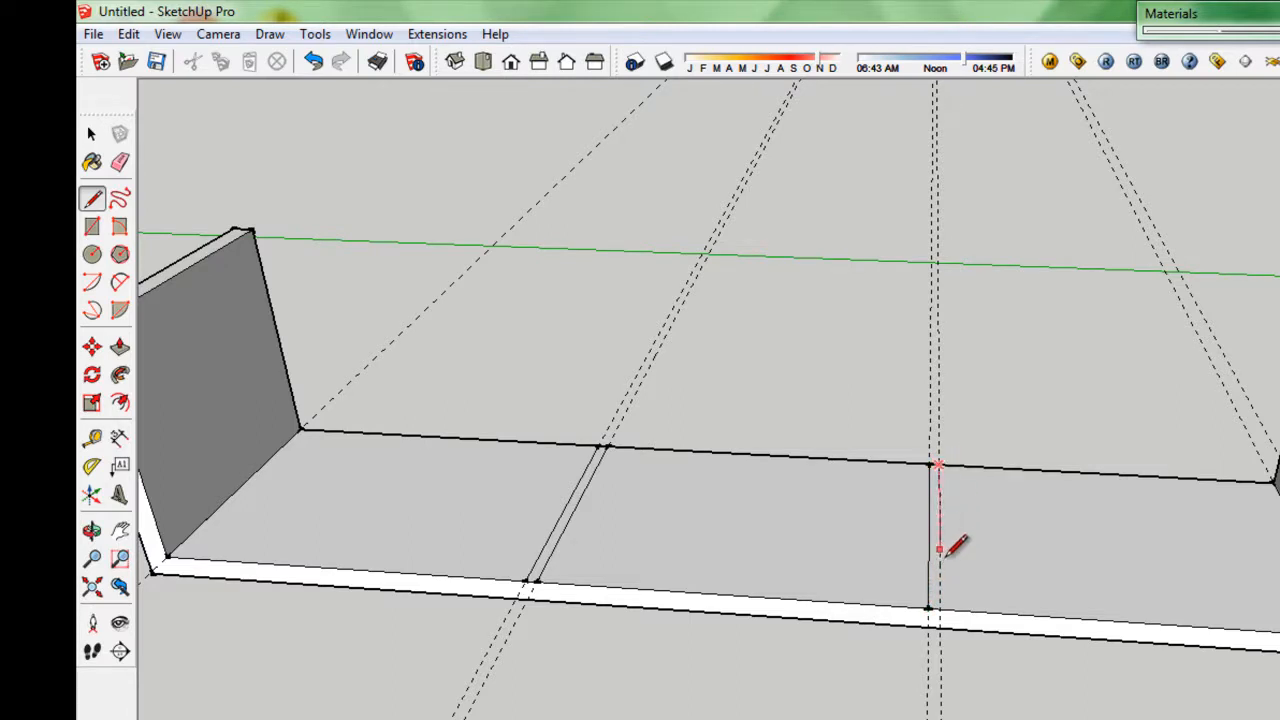
left_click(940, 607)
Step: Push/Pull both narrow strips upward to the height of the existing uprights, forming two inner dividers
key("p")
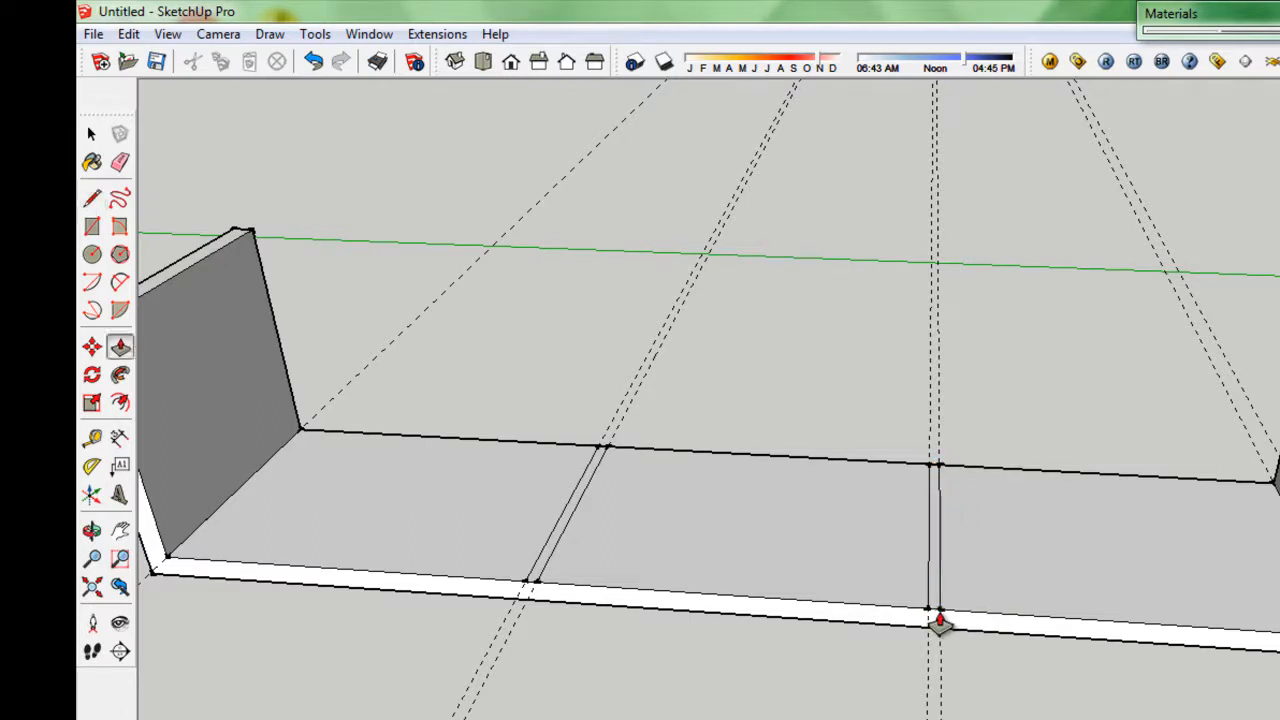
left_click_drag(932, 600, 945, 562)
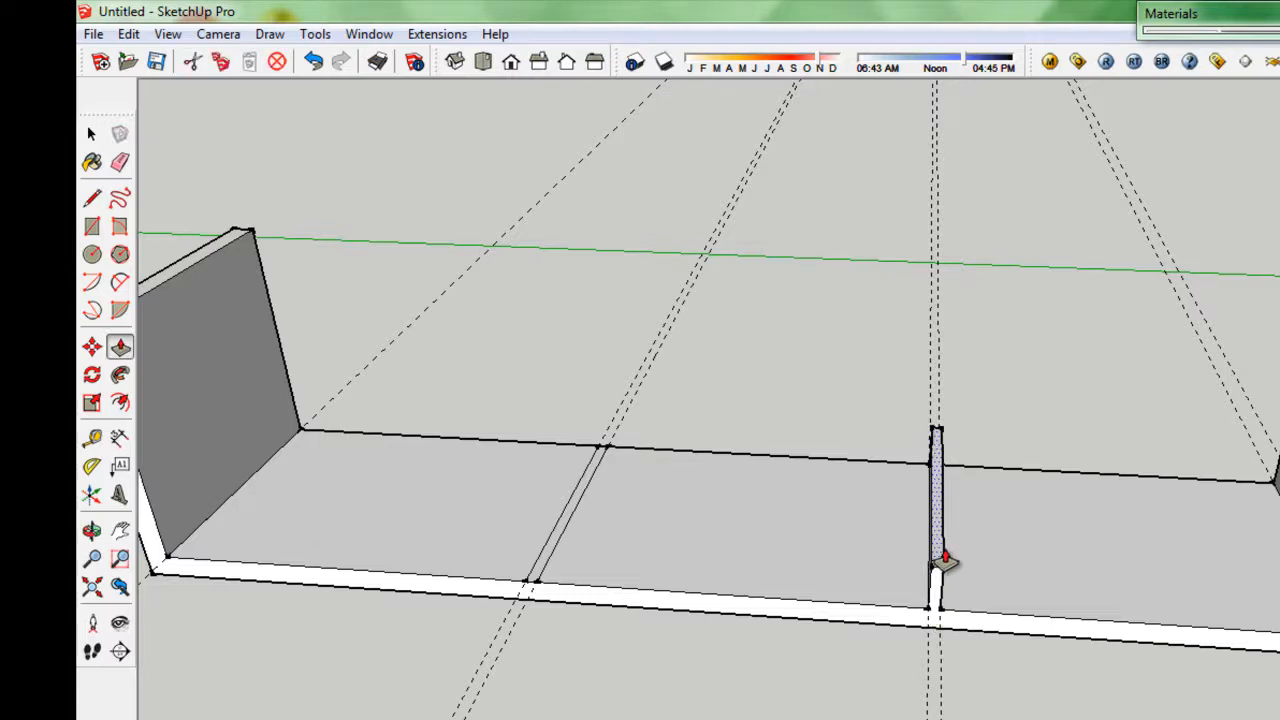
key("Return")
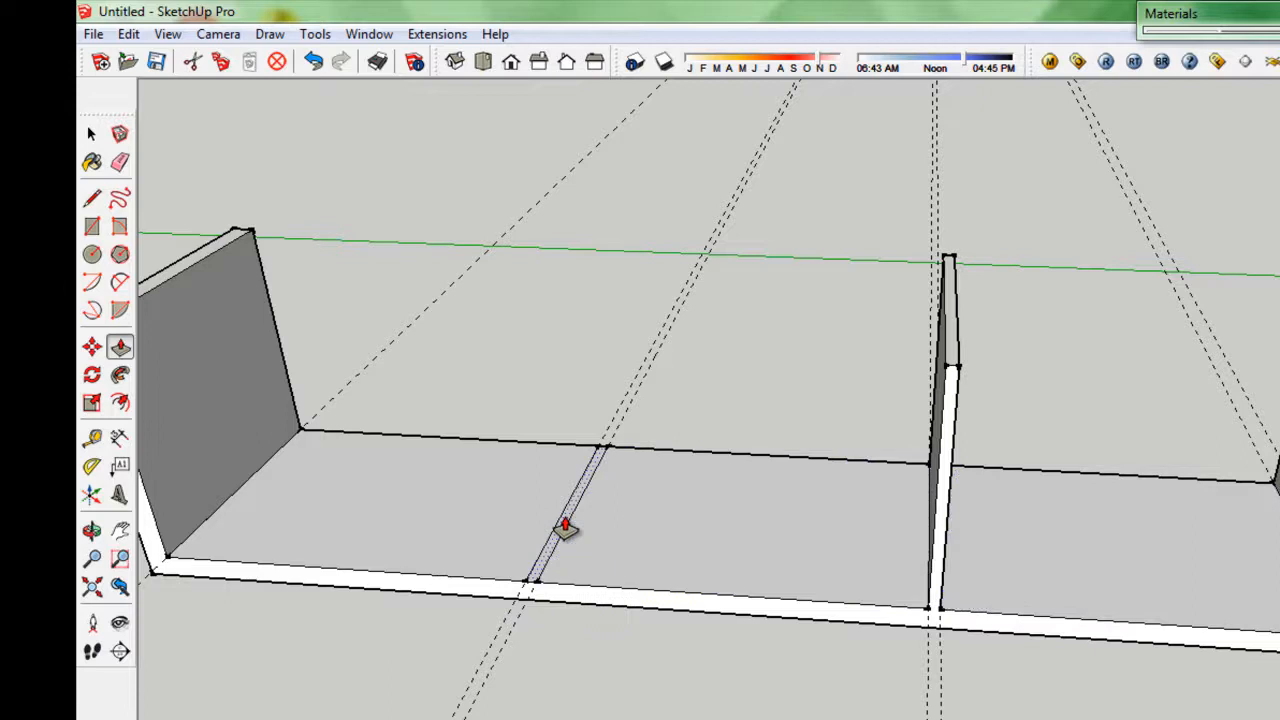
left_click_drag(565, 530, 563, 503)
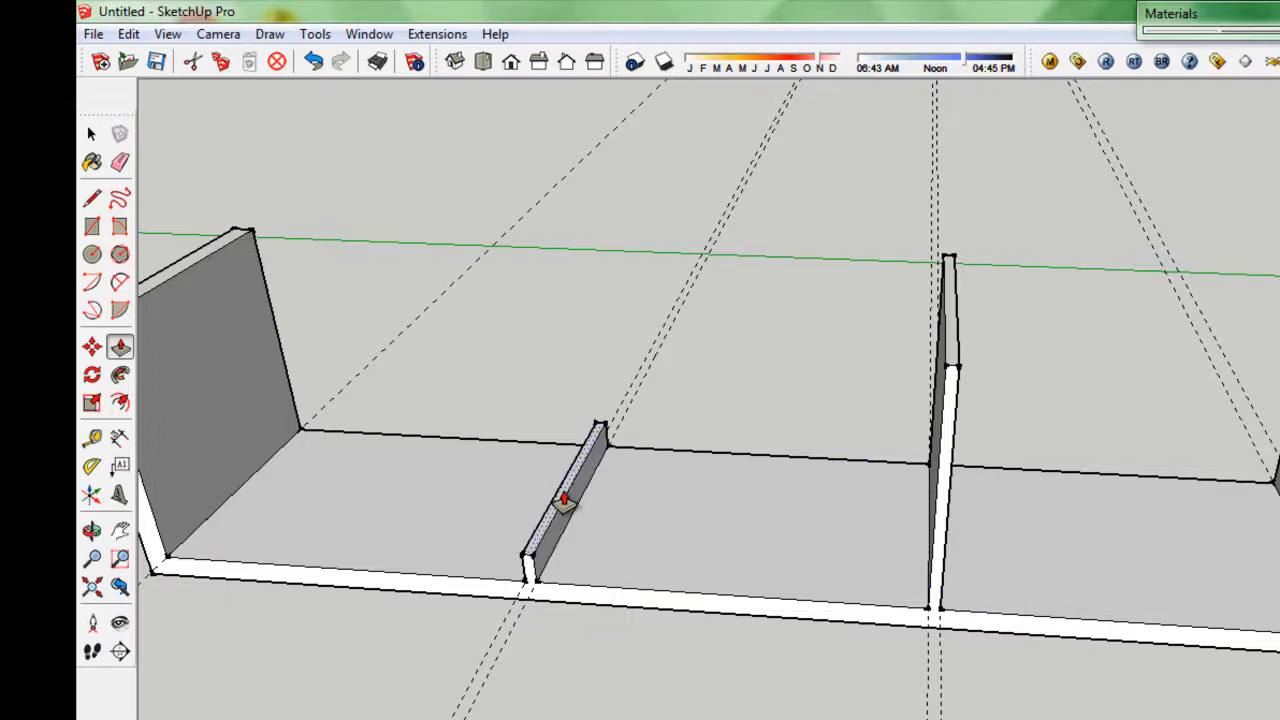
key("Return")
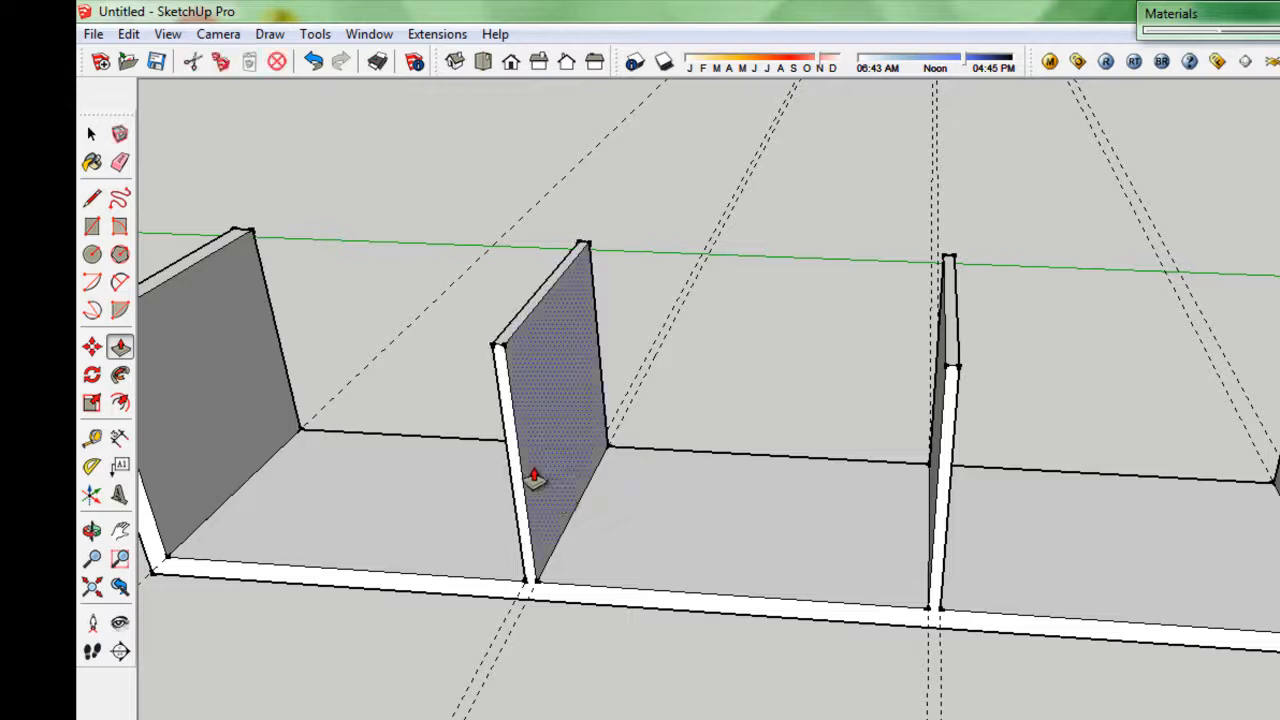
Step: Examine the base board and its uprights from several angles and distances
left_click(88, 137)
key("o")
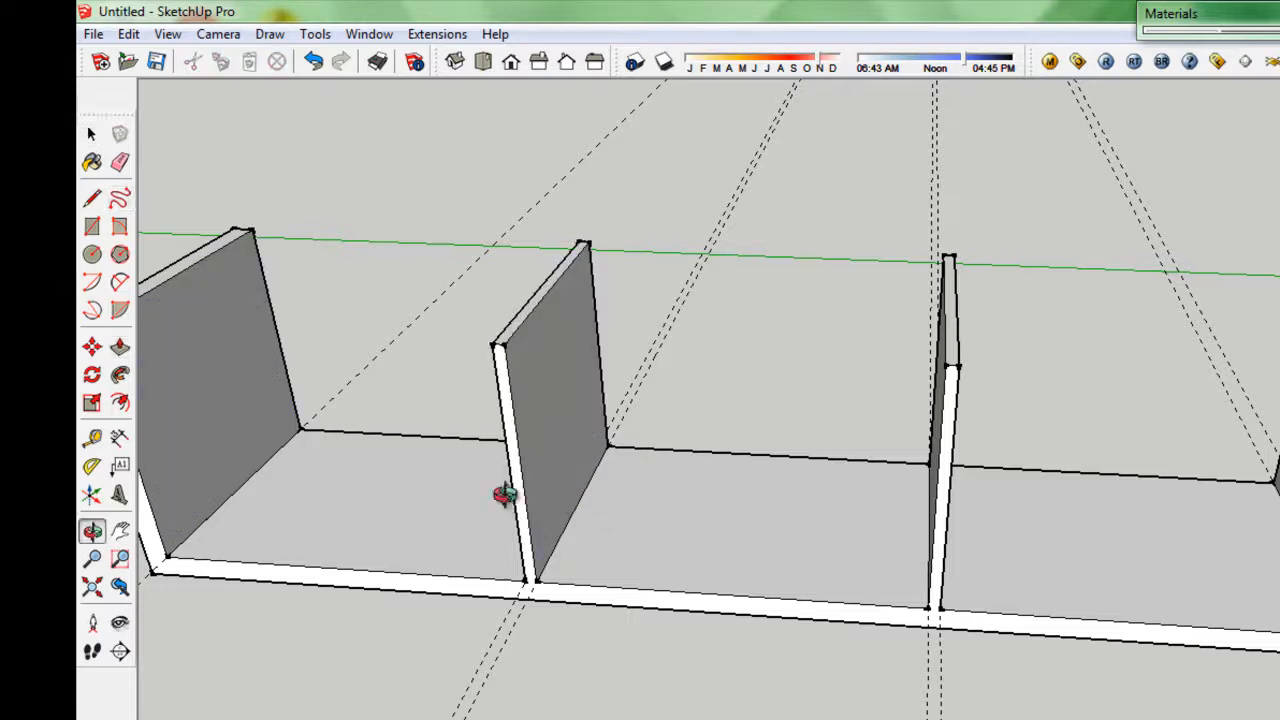
left_click_drag(1262, 512, 937, 531)
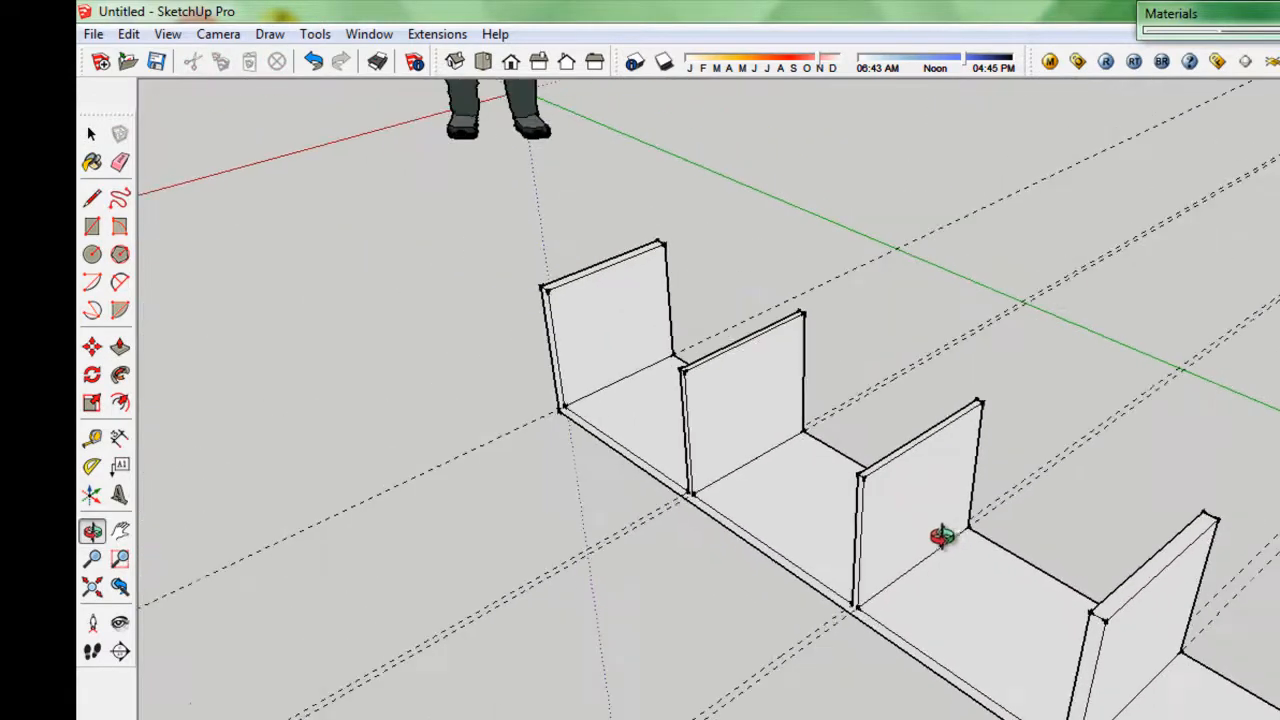
left_click_drag(757, 586, 1140, 503)
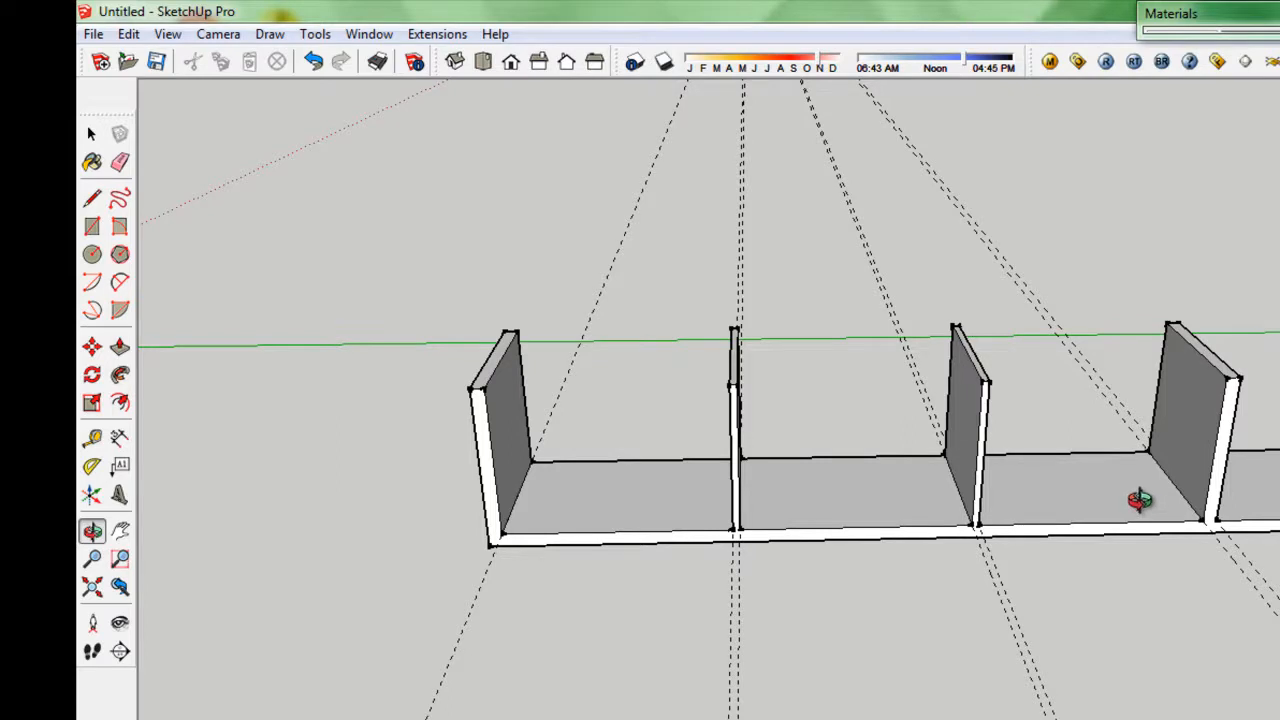
left_click_drag(1183, 431, 1249, 351)
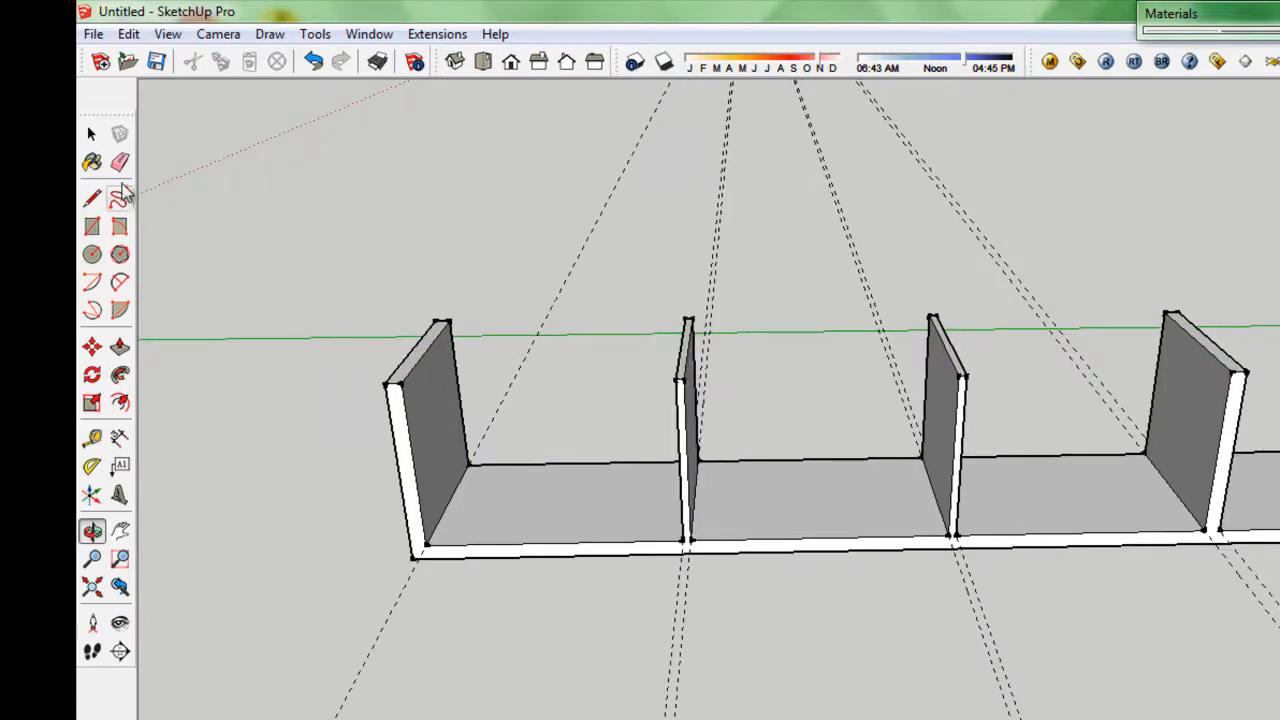
left_click(91, 134)
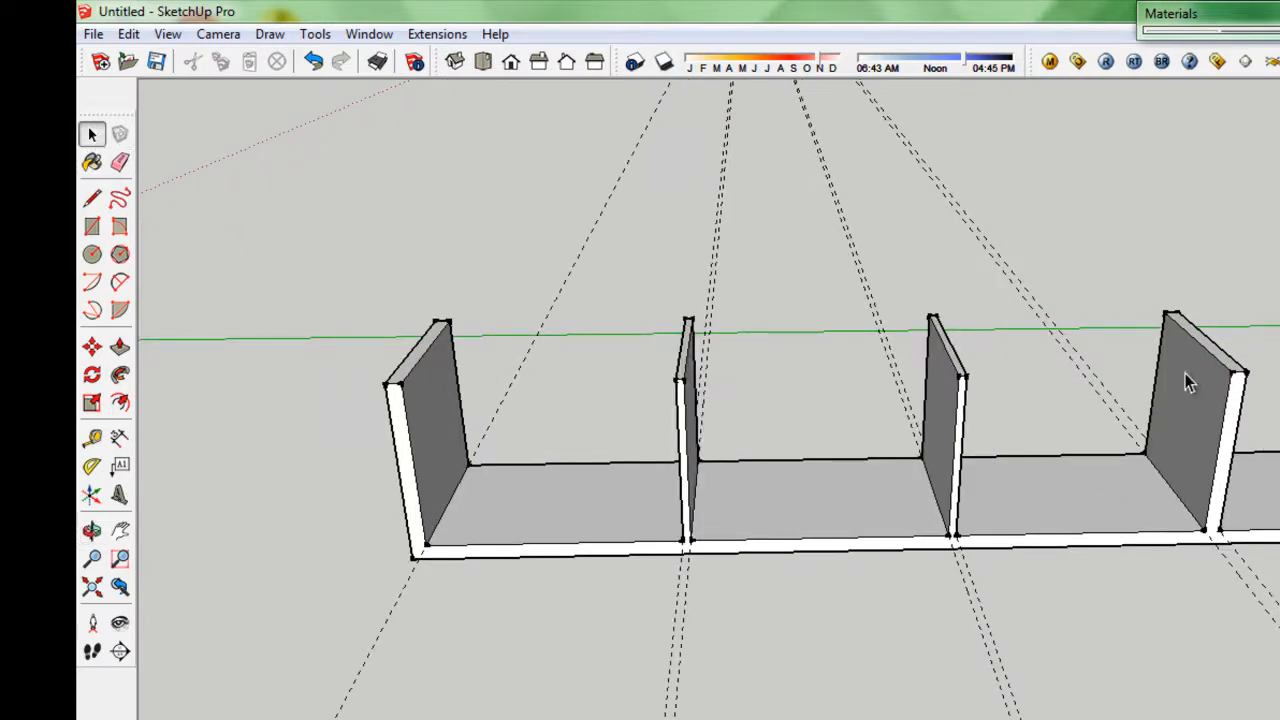
scroll(864, 316, "up", 3)
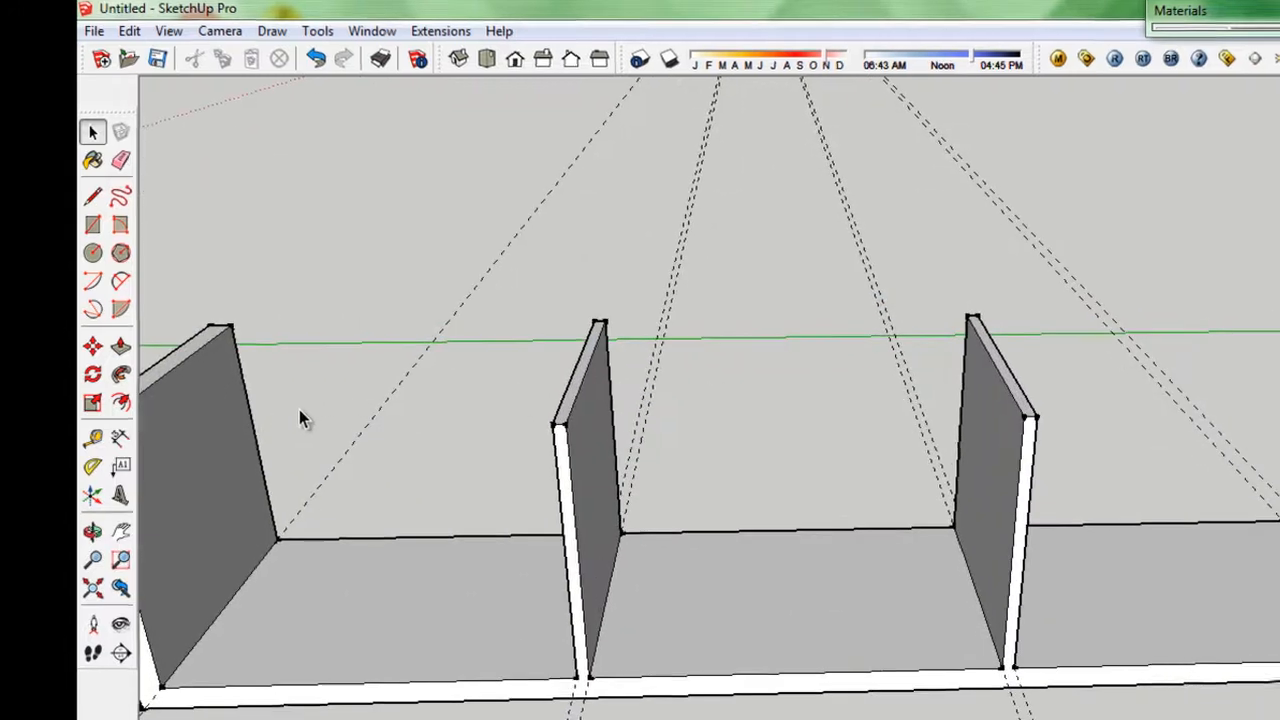
scroll(299, 411, "down", 3)
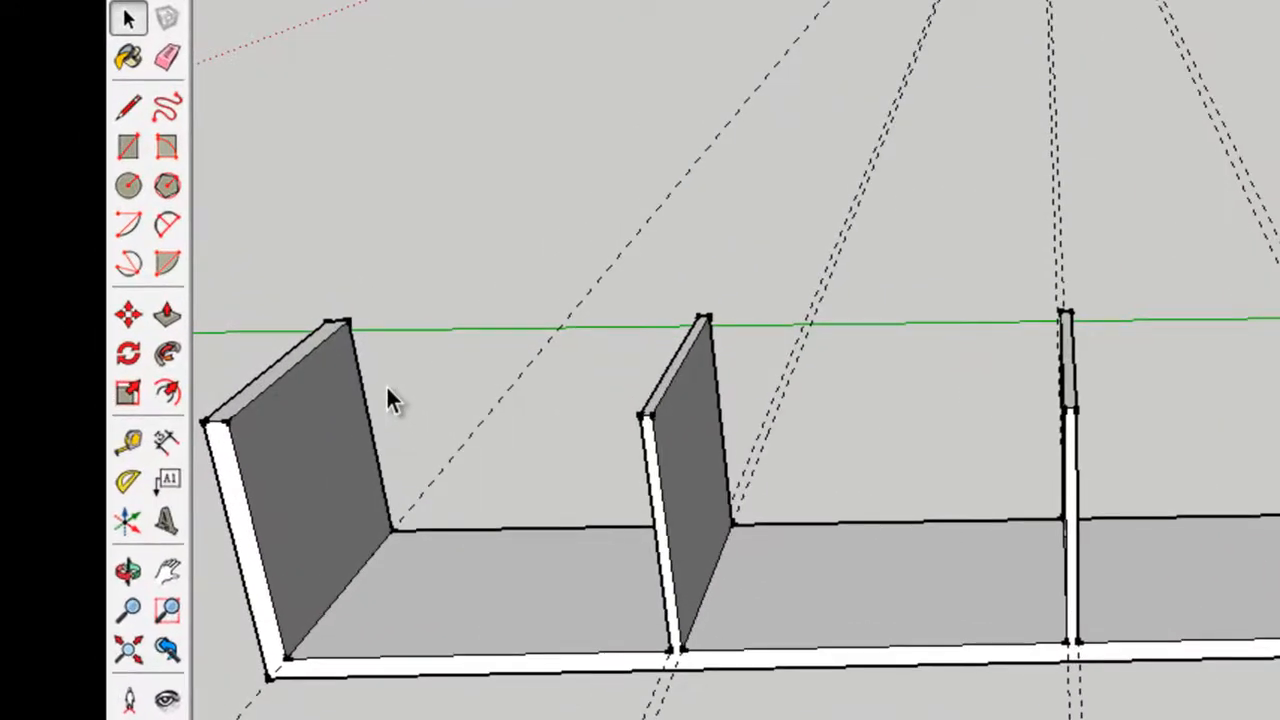
Step: Push/Pull the top face of the end upright upward to make that panel taller than the dividers
key("h")
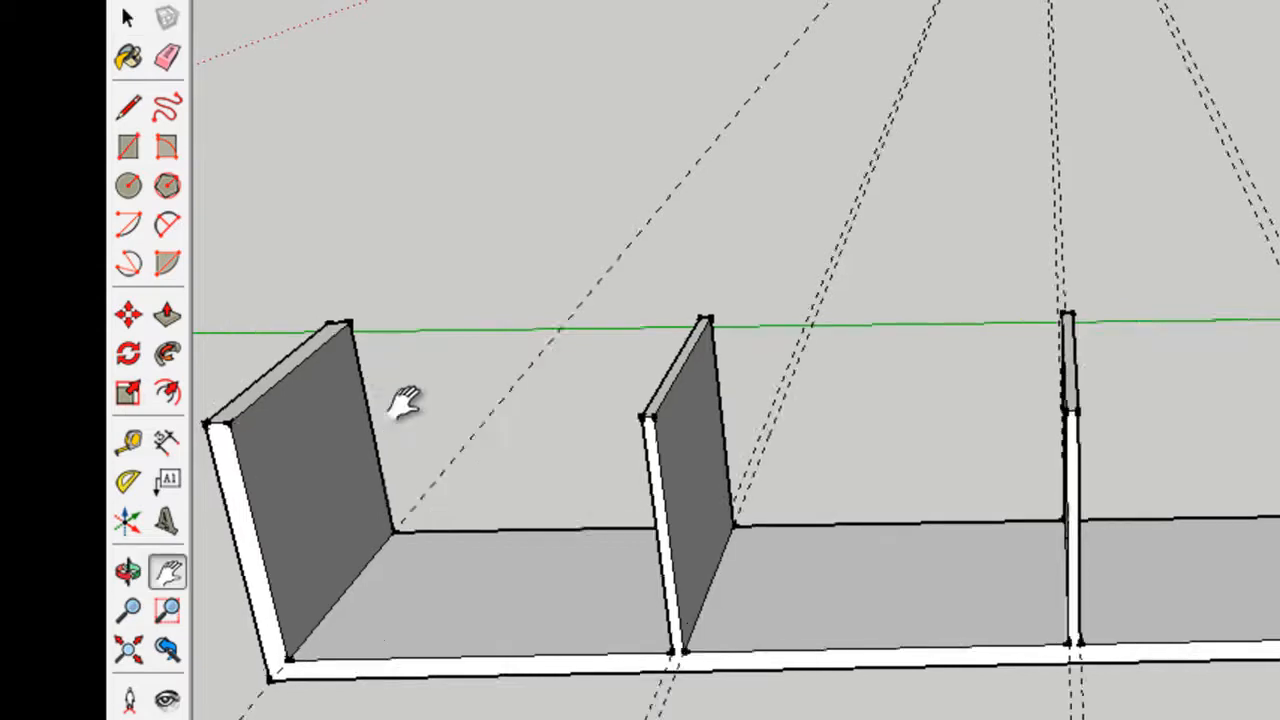
left_click_drag(409, 409, 640, 388)
key("o")
scroll(636, 381, "up", 4)
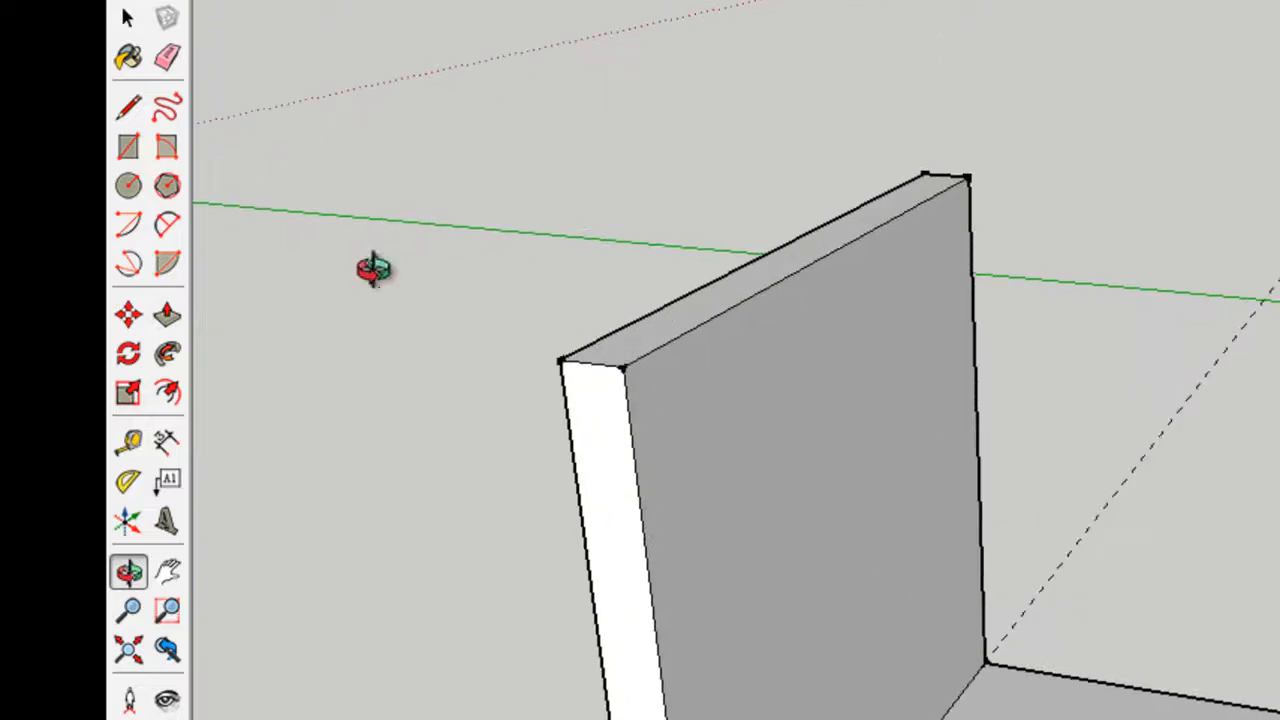
left_click(127, 17)
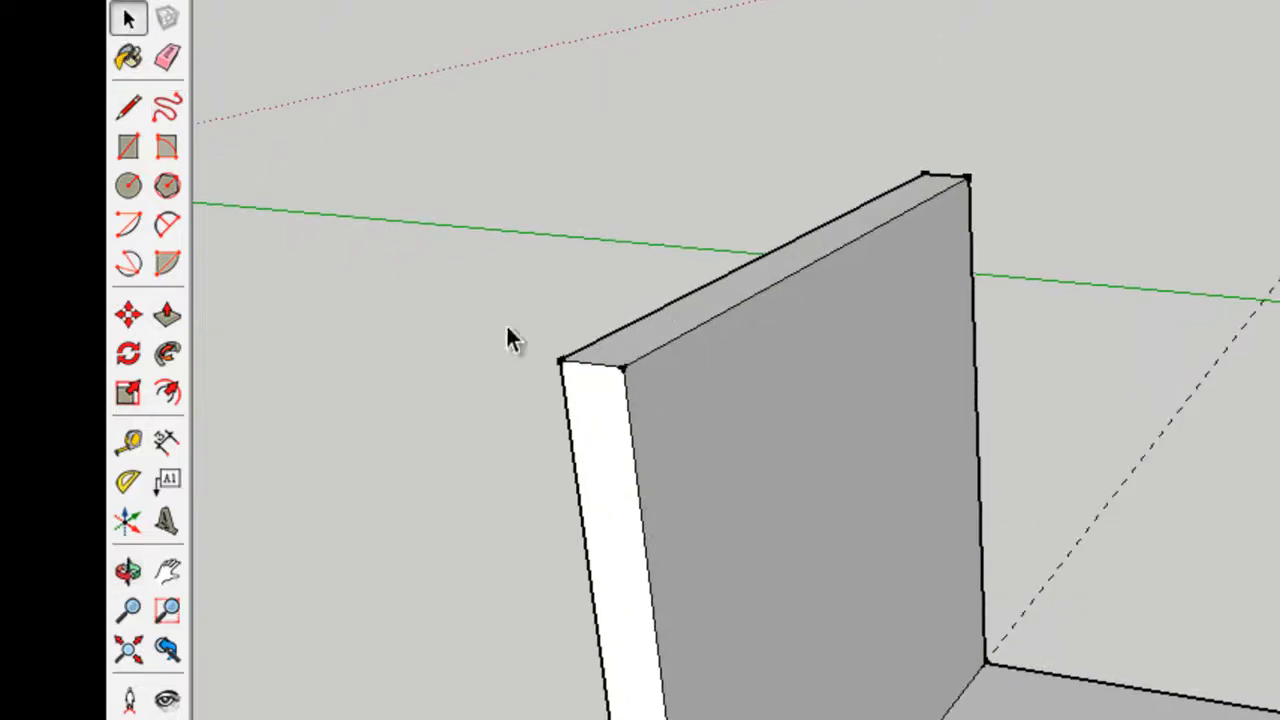
key("p")
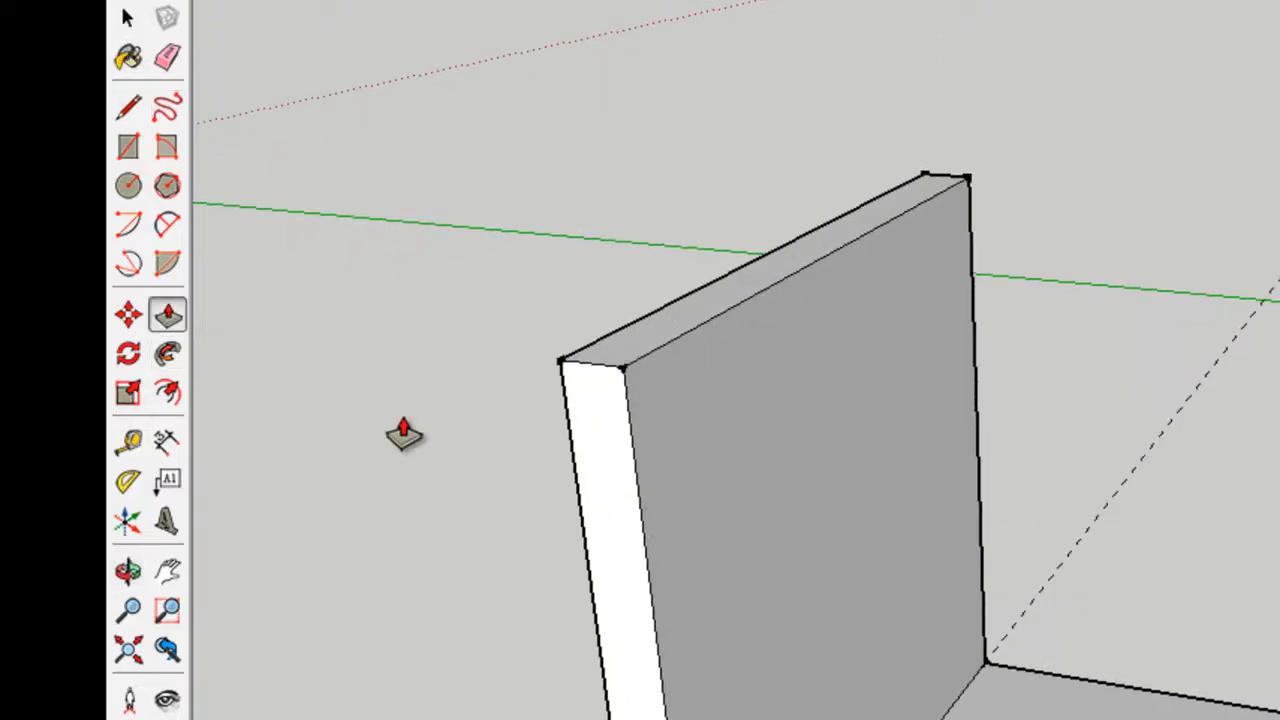
left_click_drag(722, 316, 728, 278)
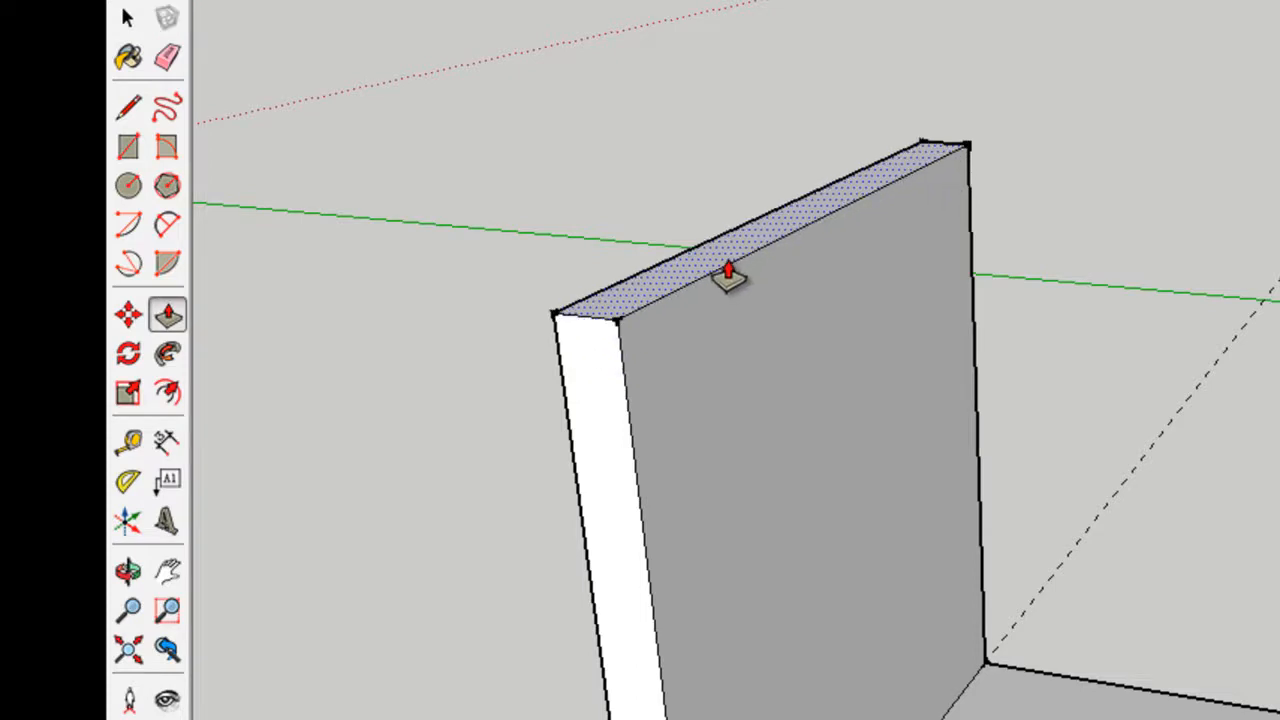
key("Return")
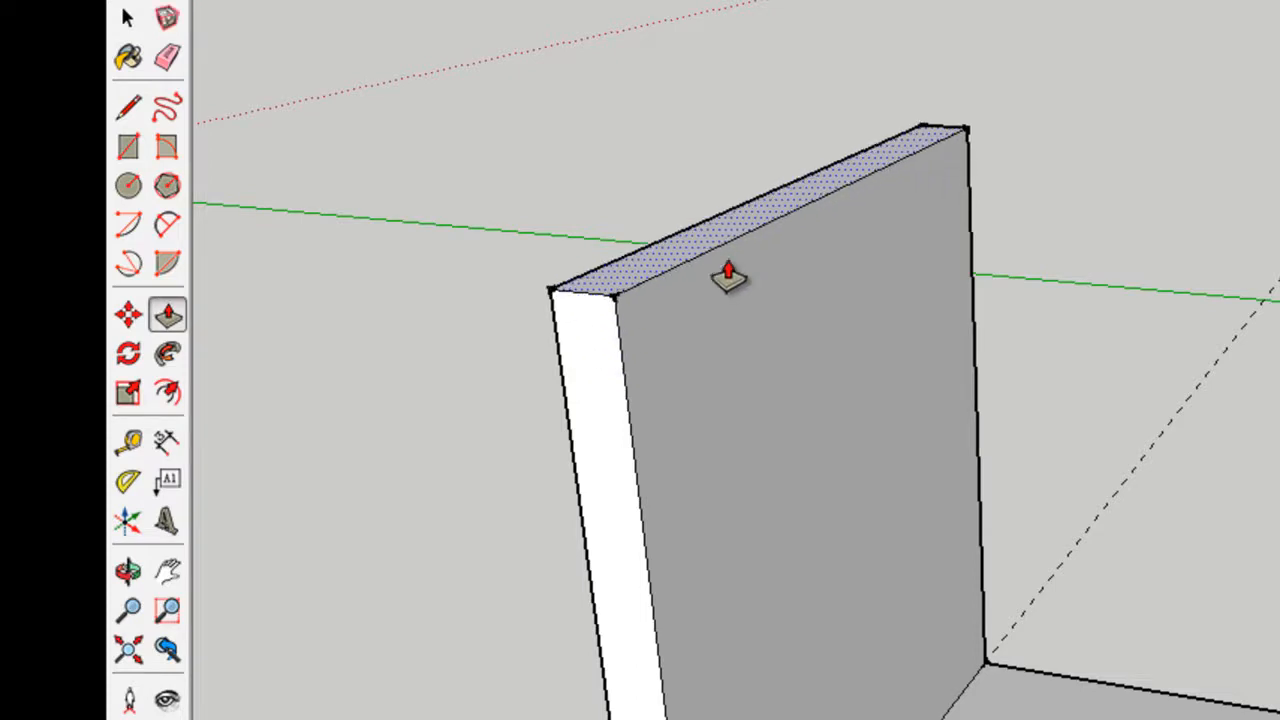
Step: Place a guide on the end upright's inner face, parallel to and below its top edge
key("t")
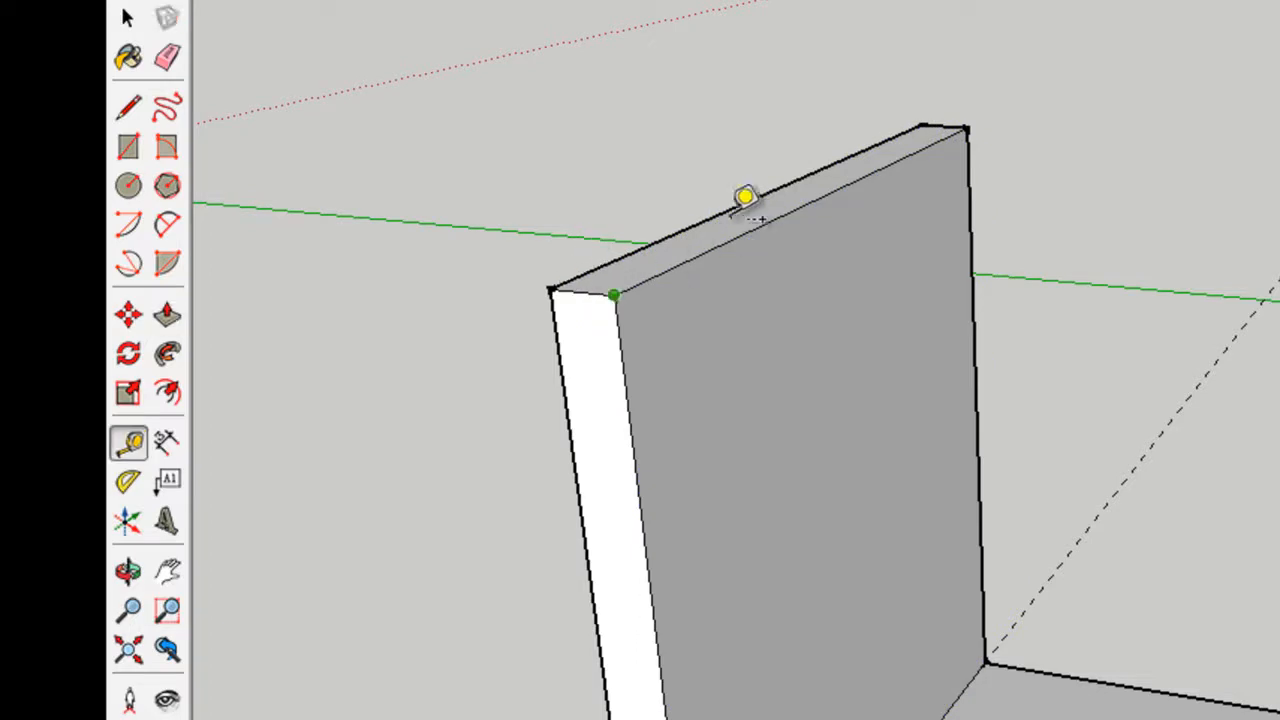
left_click(897, 162)
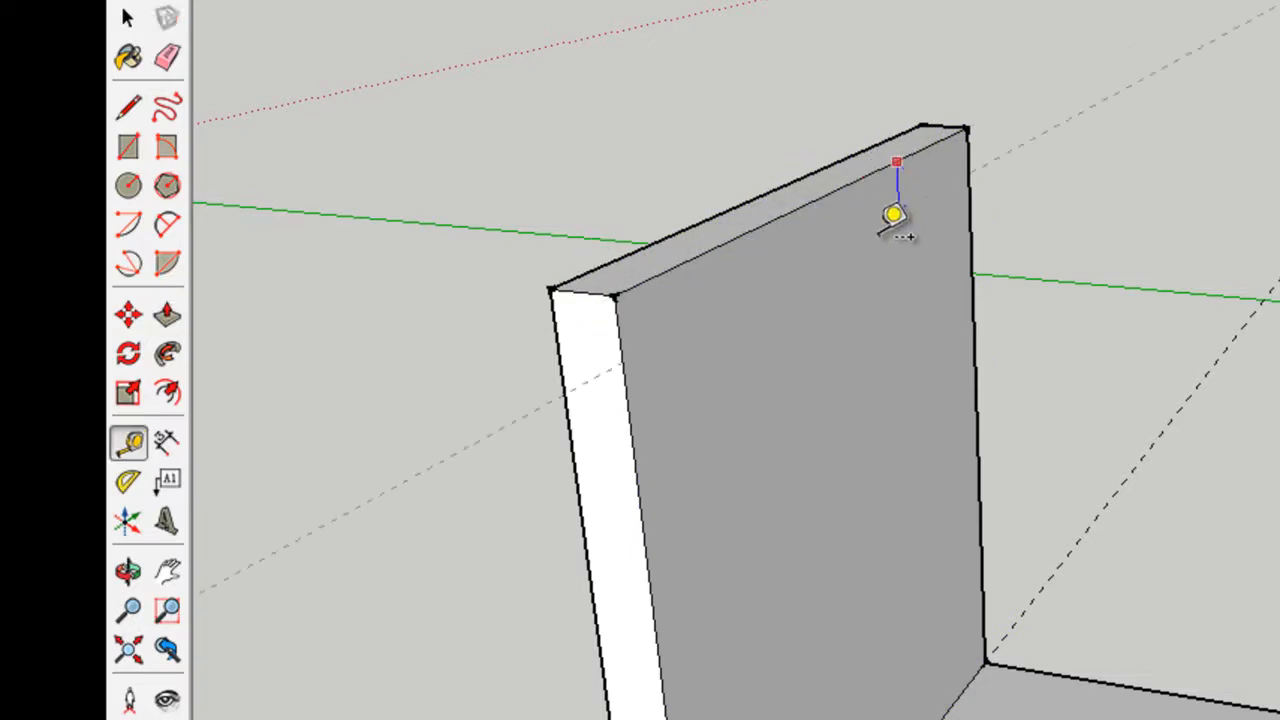
left_click(895, 262)
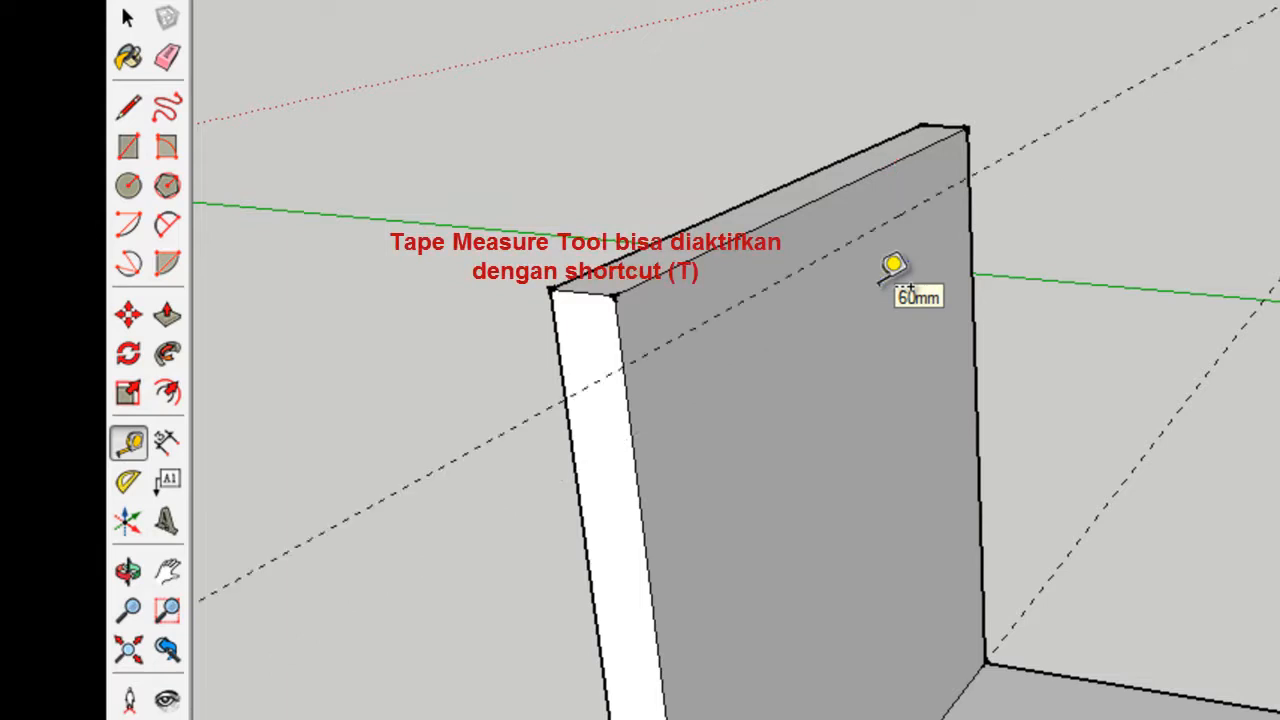
Step: Draw a line along the guide across the end upright's inner face, splitting off a strip below its top edge
key("l")
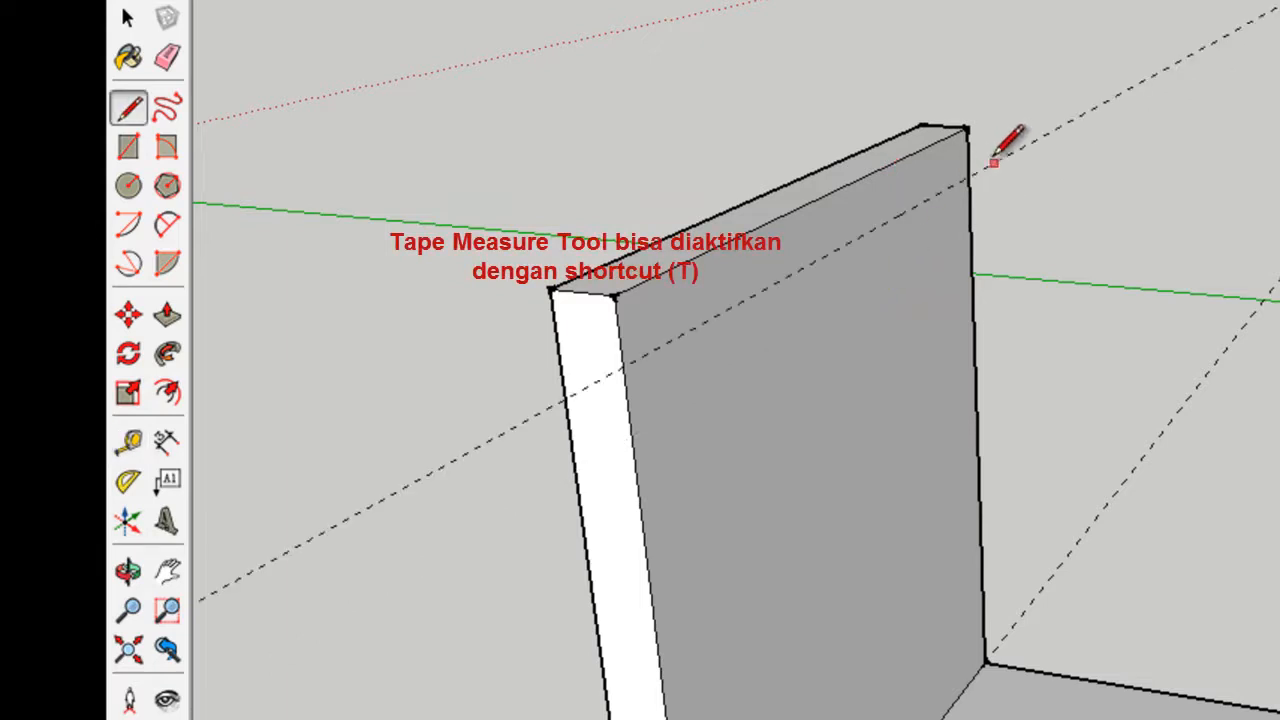
left_click(968, 177)
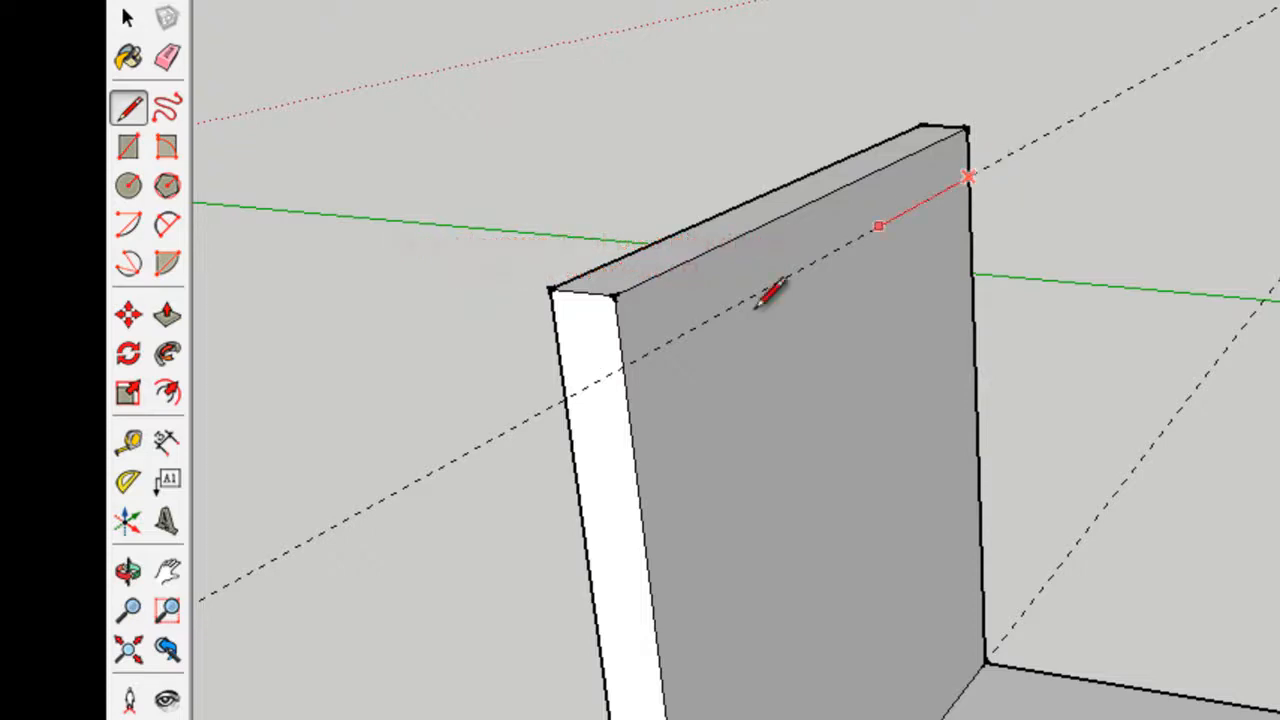
left_click(620, 365)
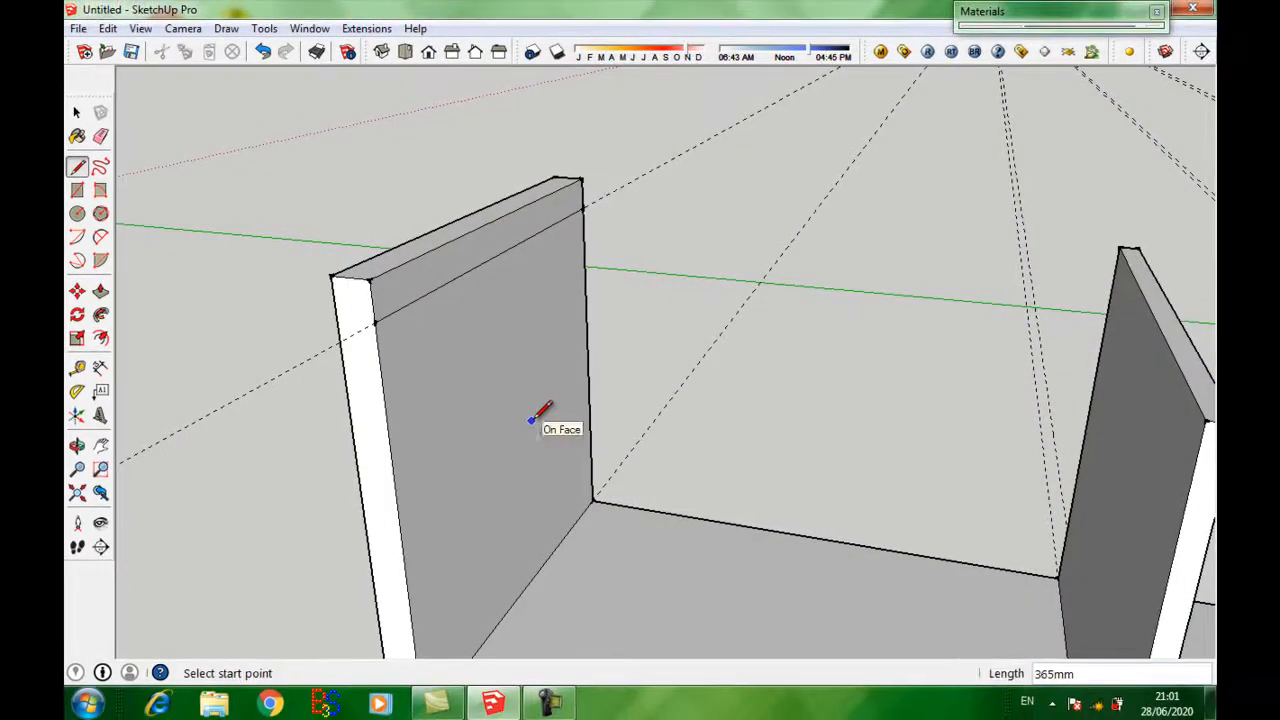
Step: Push/Pull the top face of the opposite upright, beside the open stretch of base board, upward by 30 mm
key("h")
left_click_drag(939, 381, 514, 391)
scroll(510, 390, "down", 3)
scroll(595, 403, "down", 3)
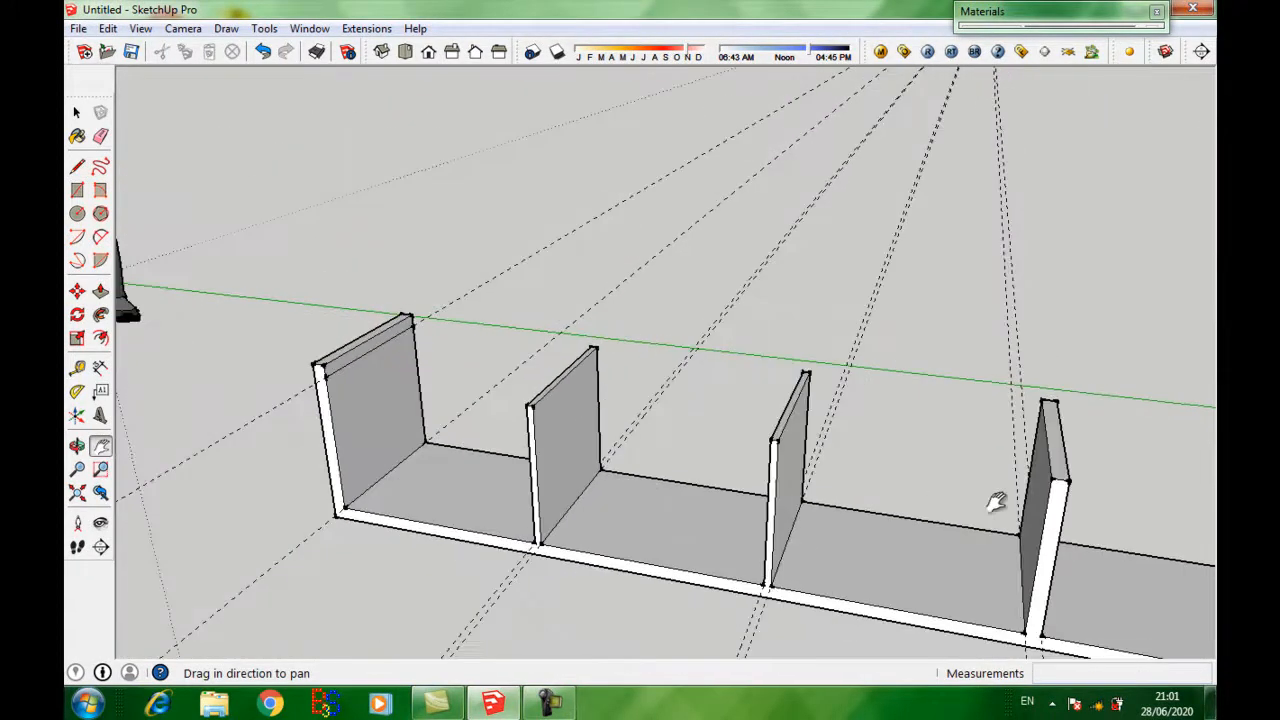
left_click_drag(997, 502, 780, 480)
key("o")
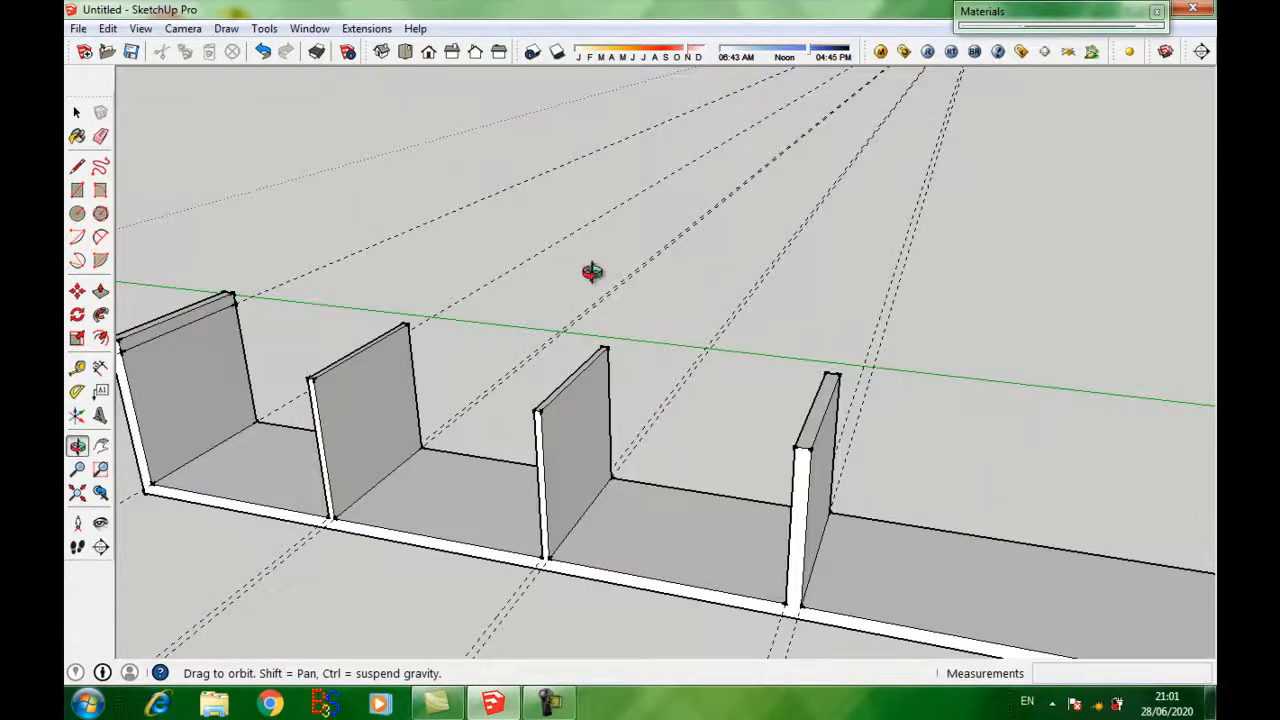
left_click_drag(592, 271, 872, 412)
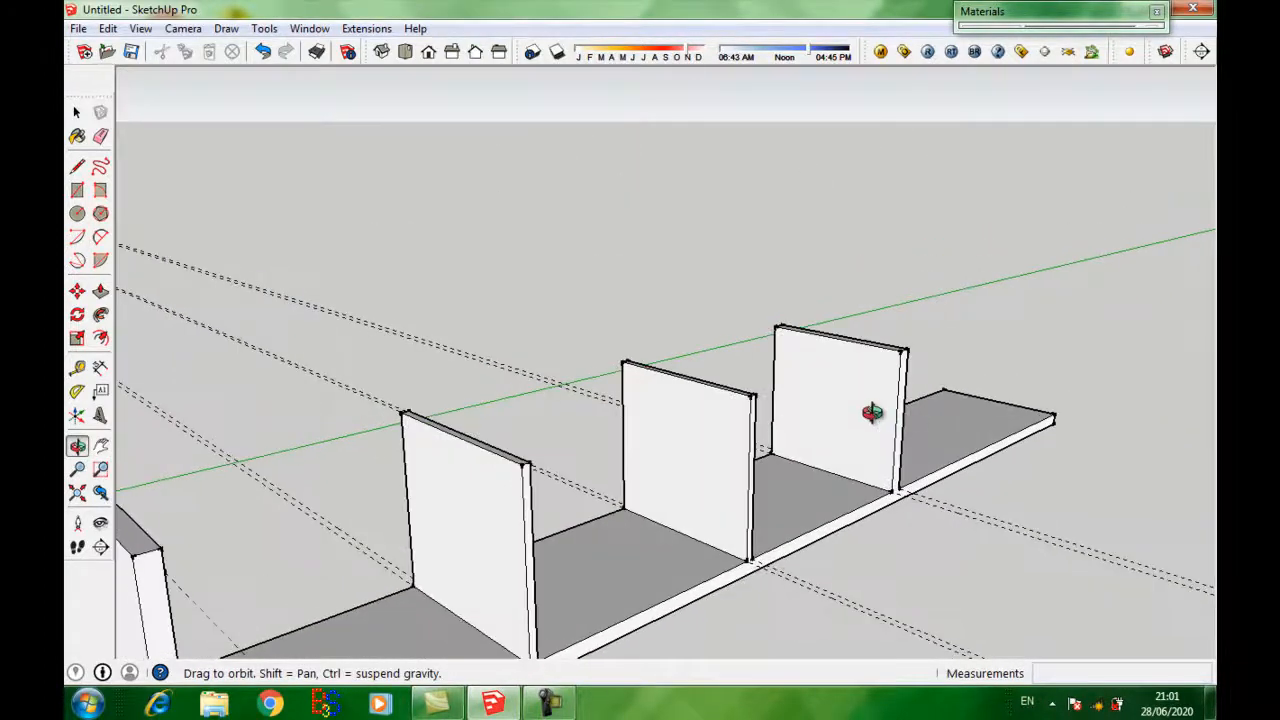
scroll(872, 412, "up", 5)
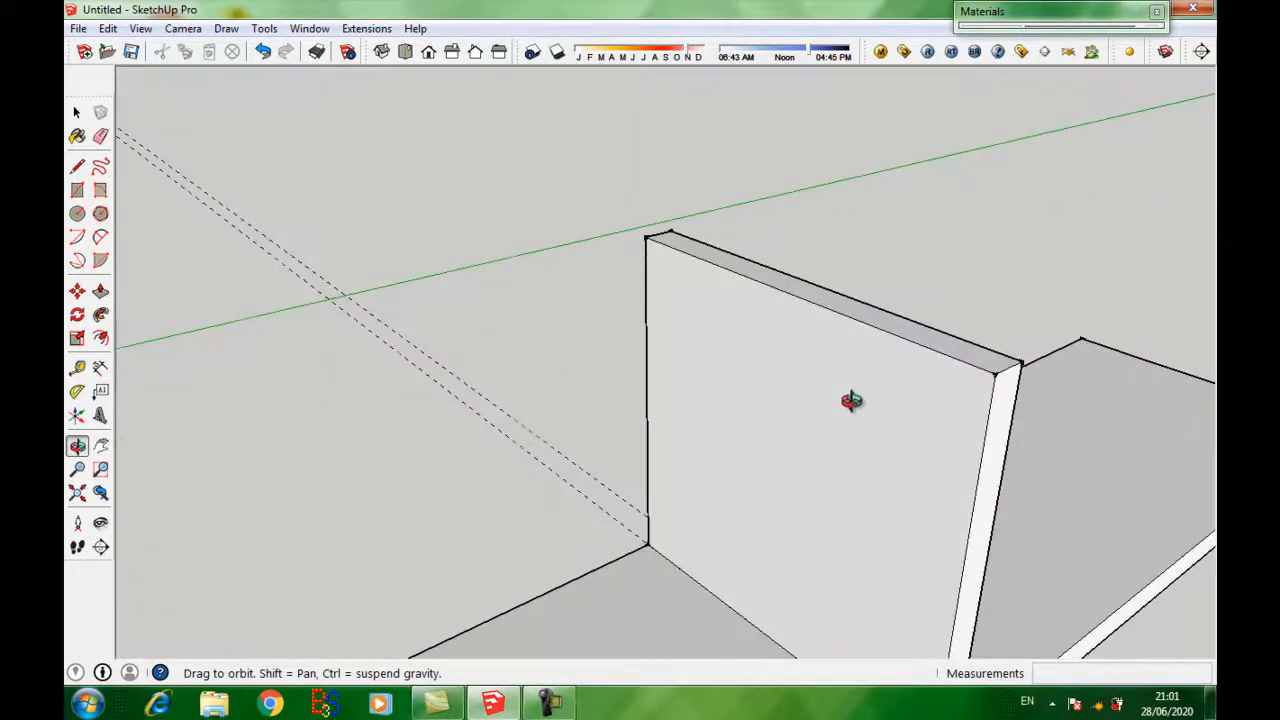
key("p")
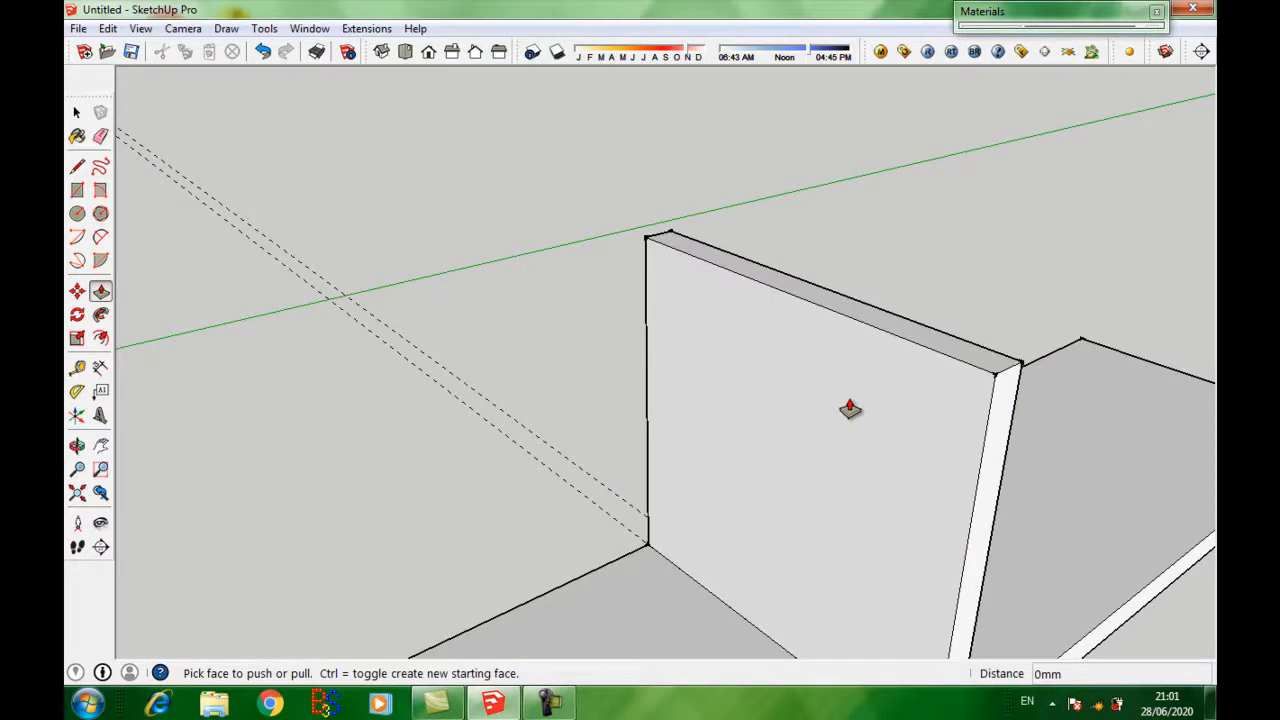
left_click(906, 345)
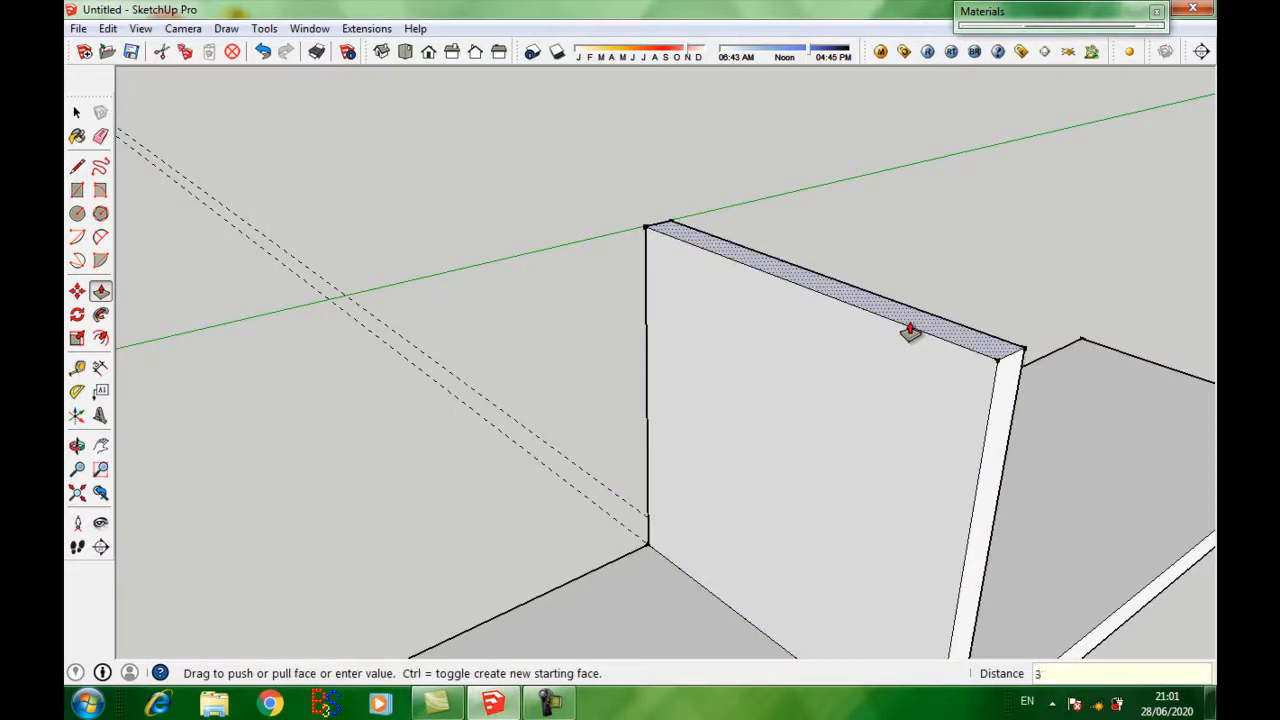
type("30")
key("Return")
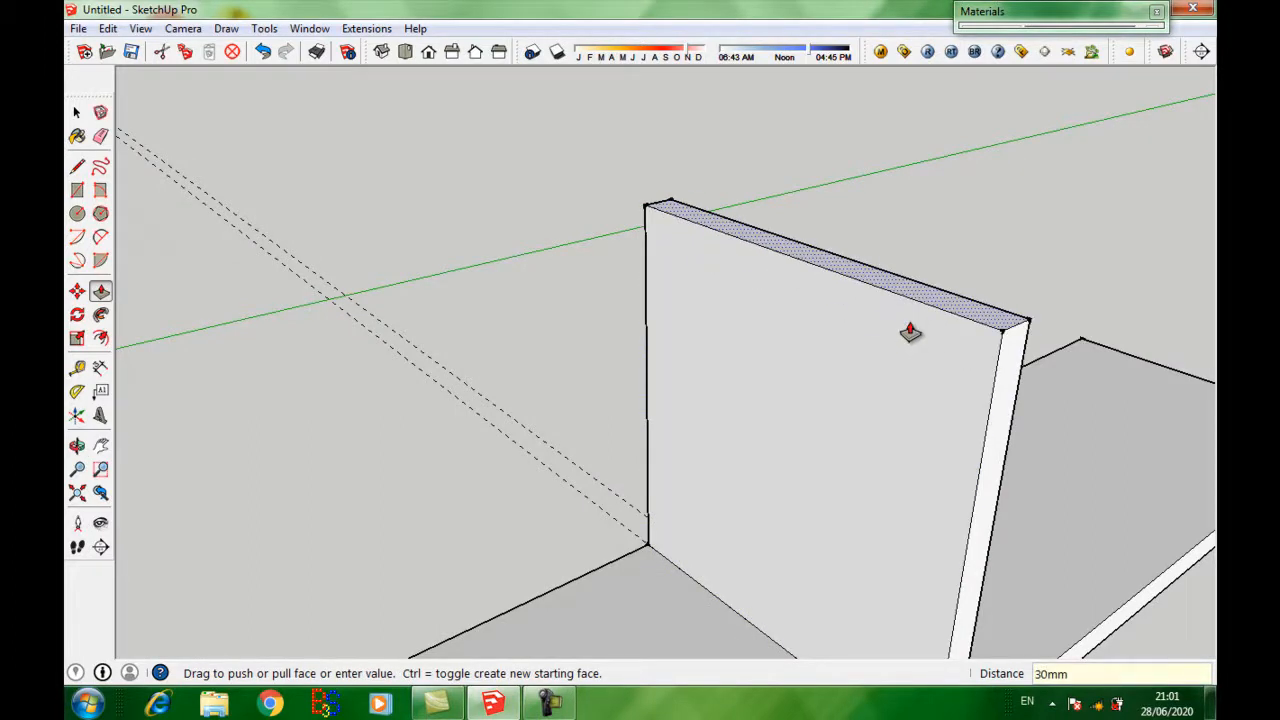
Step: Place a guide 30 mm below the raised upright's top edge and draw a line along it across the inner face
key("t")
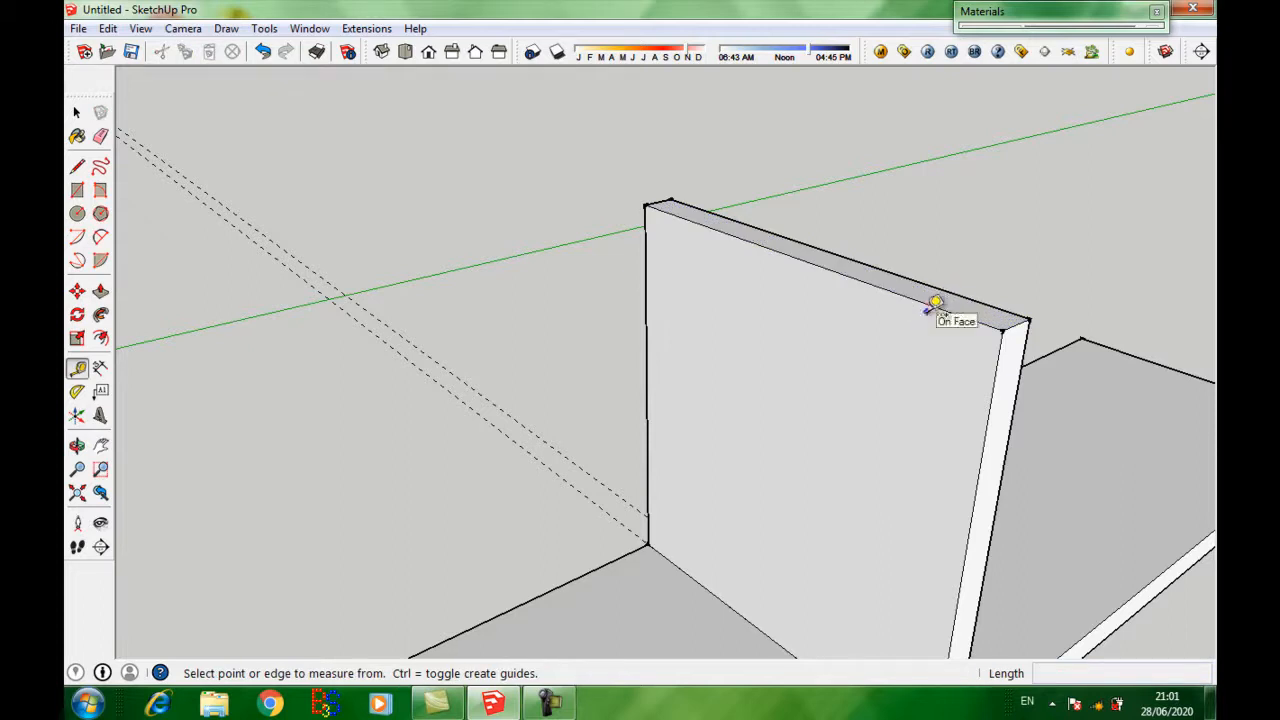
left_click(932, 305)
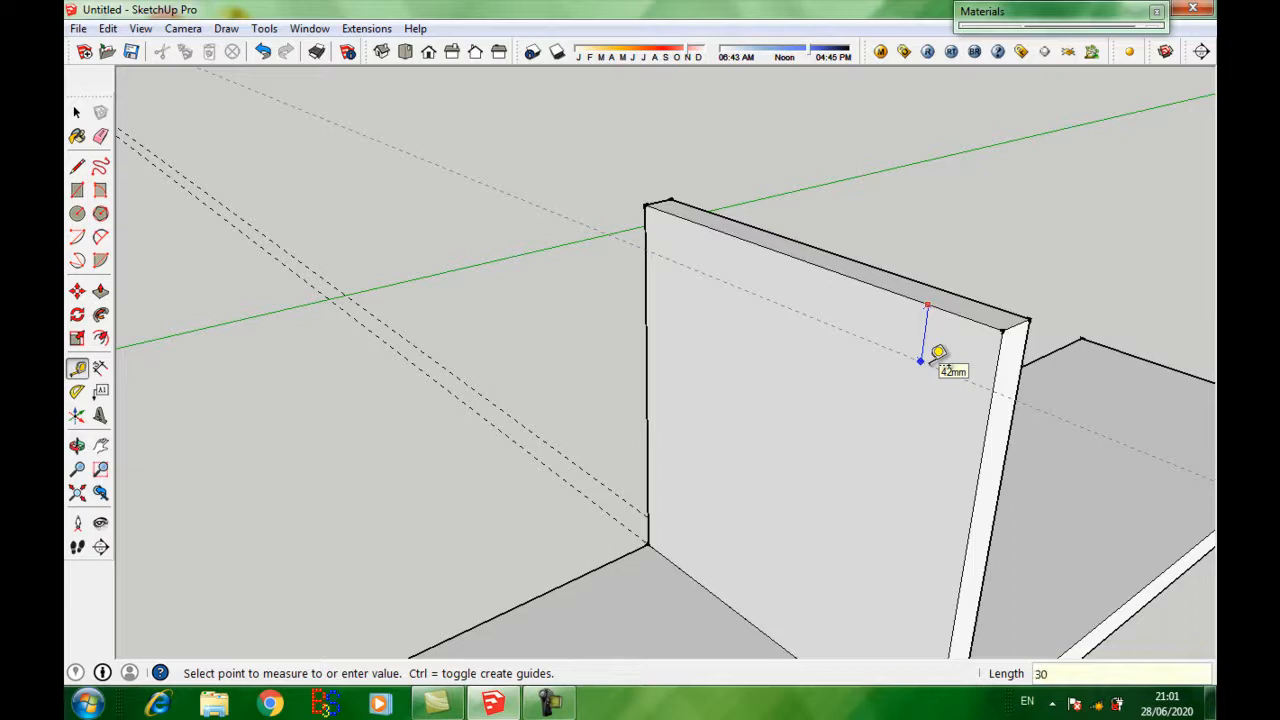
key("Return")
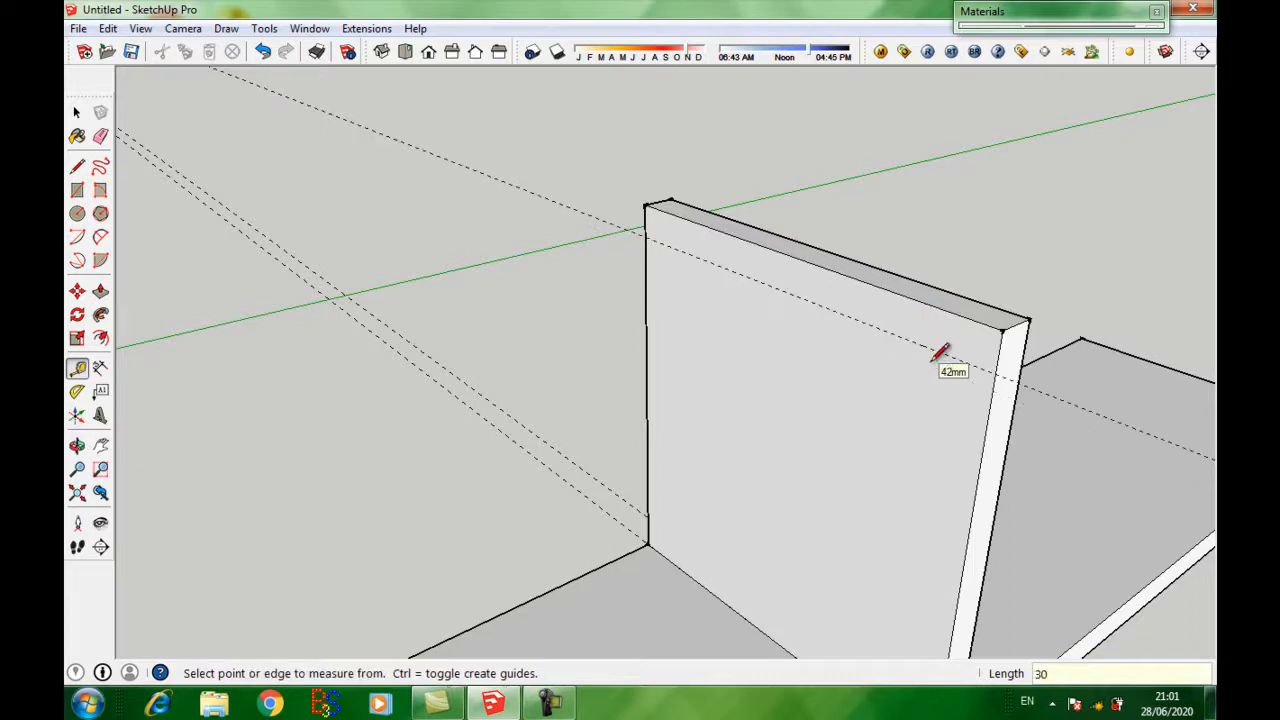
key("l")
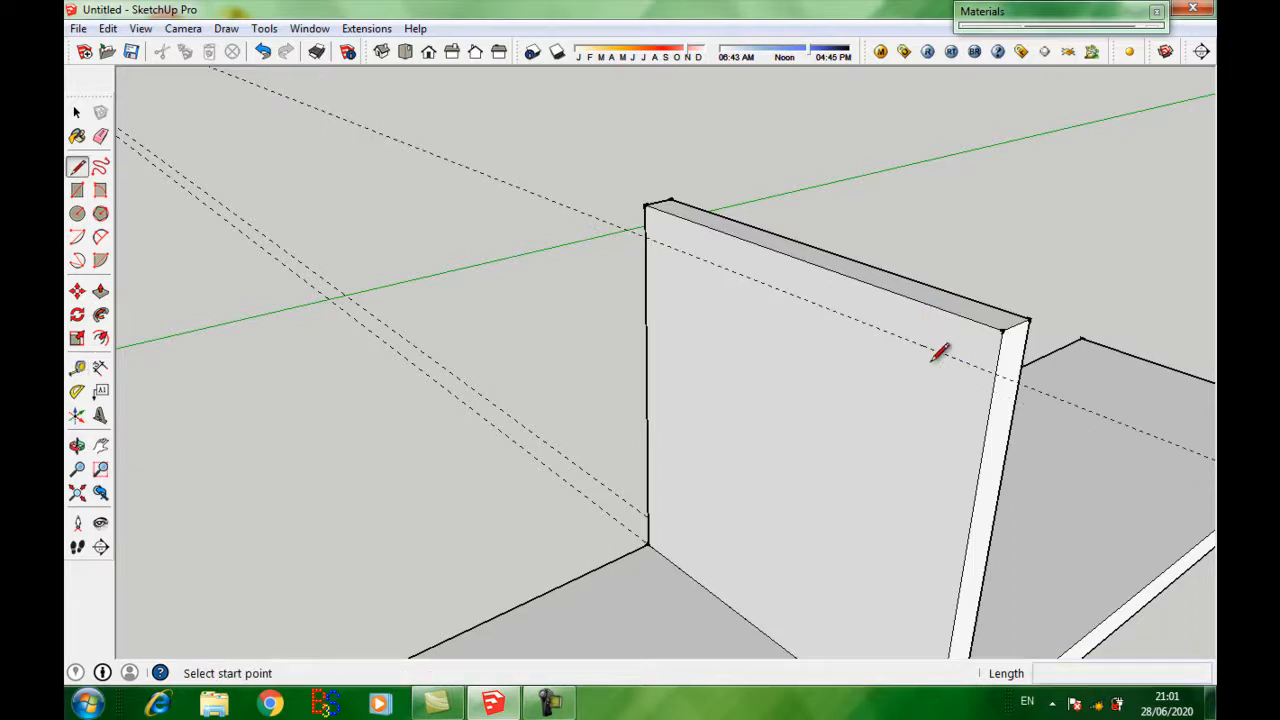
left_click(645, 235)
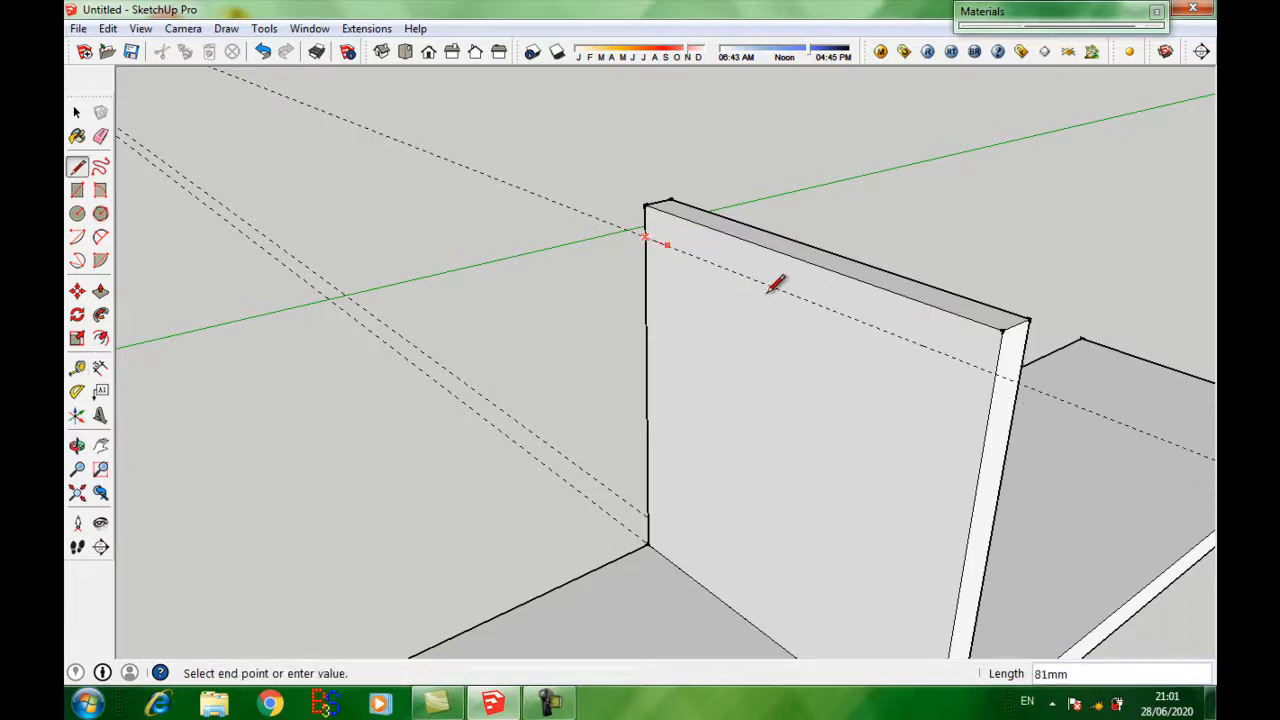
left_click(1003, 369)
Step: Measure the distance between the inner top corners of the two outer uprights
scroll(905, 385, "down", 5)
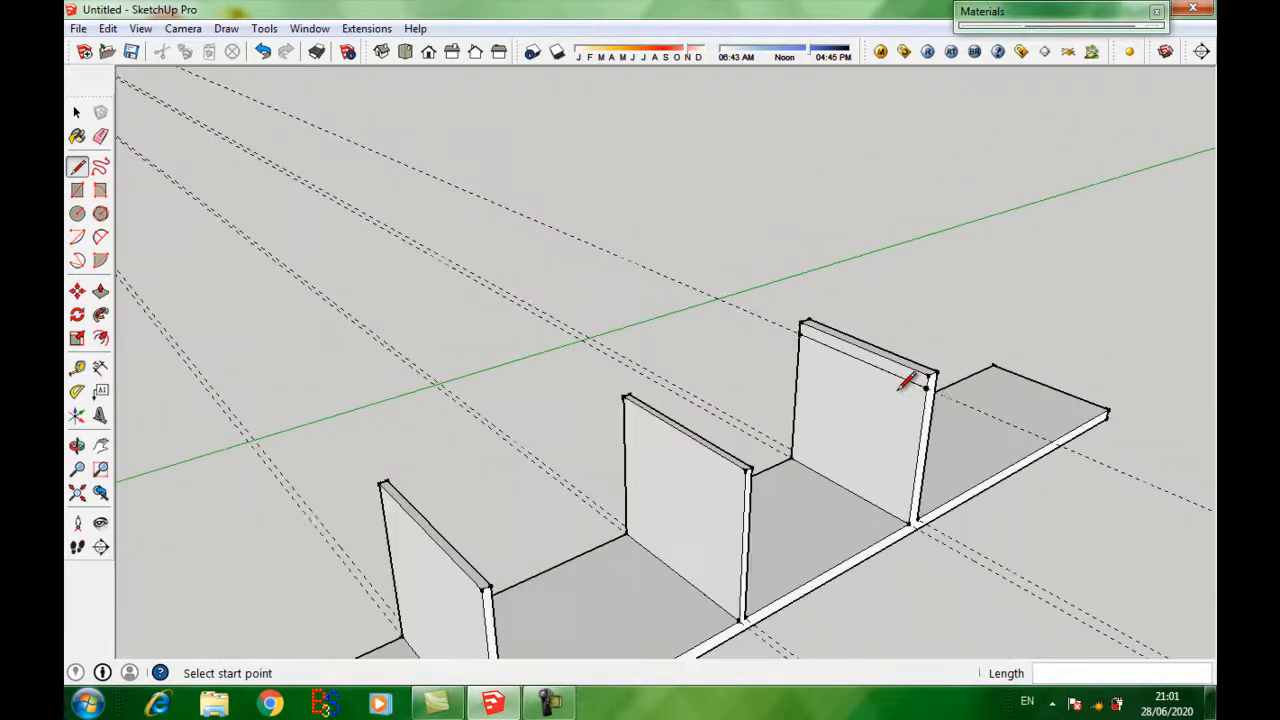
scroll(906, 381, "down", 2)
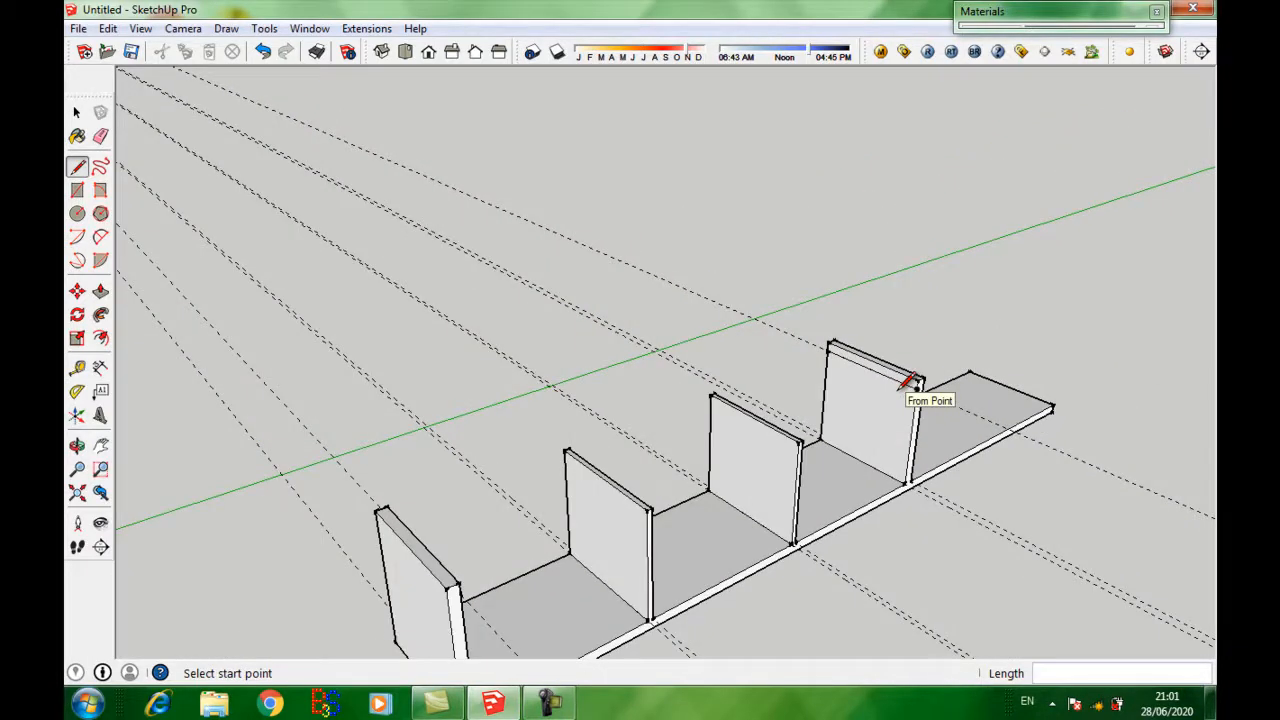
middle_click_drag(899, 390, 570, 432)
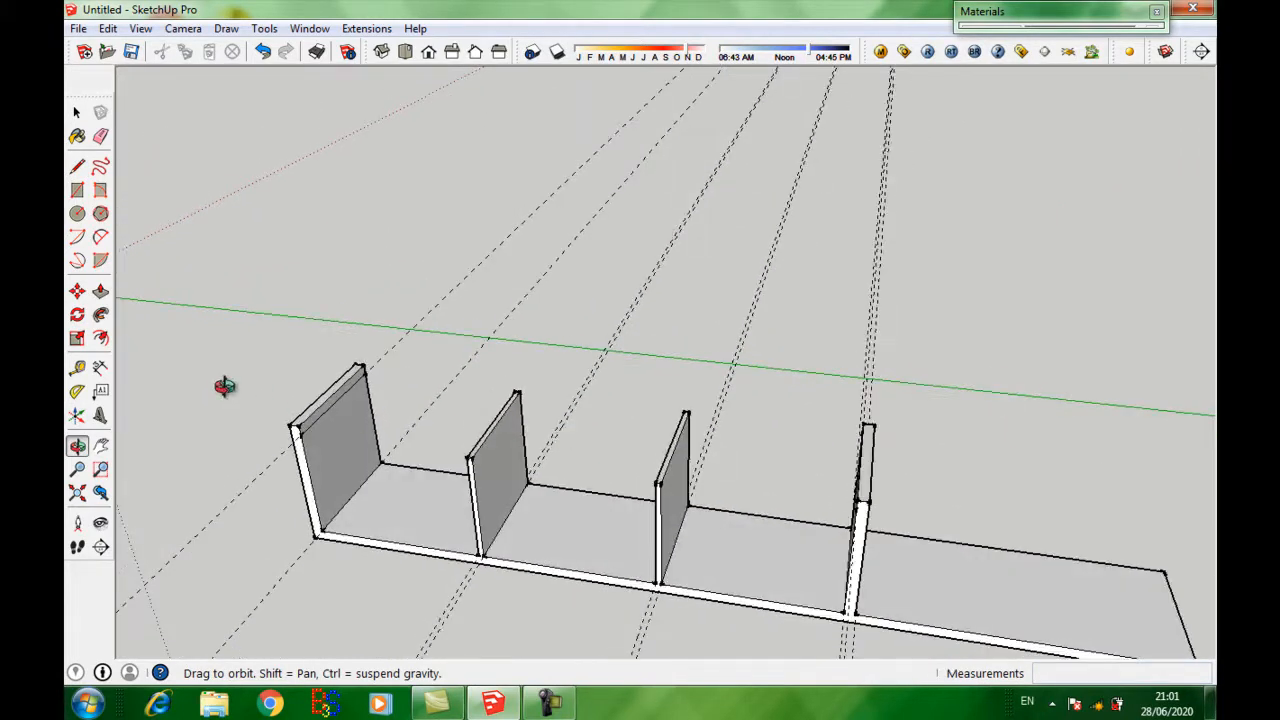
key("t")
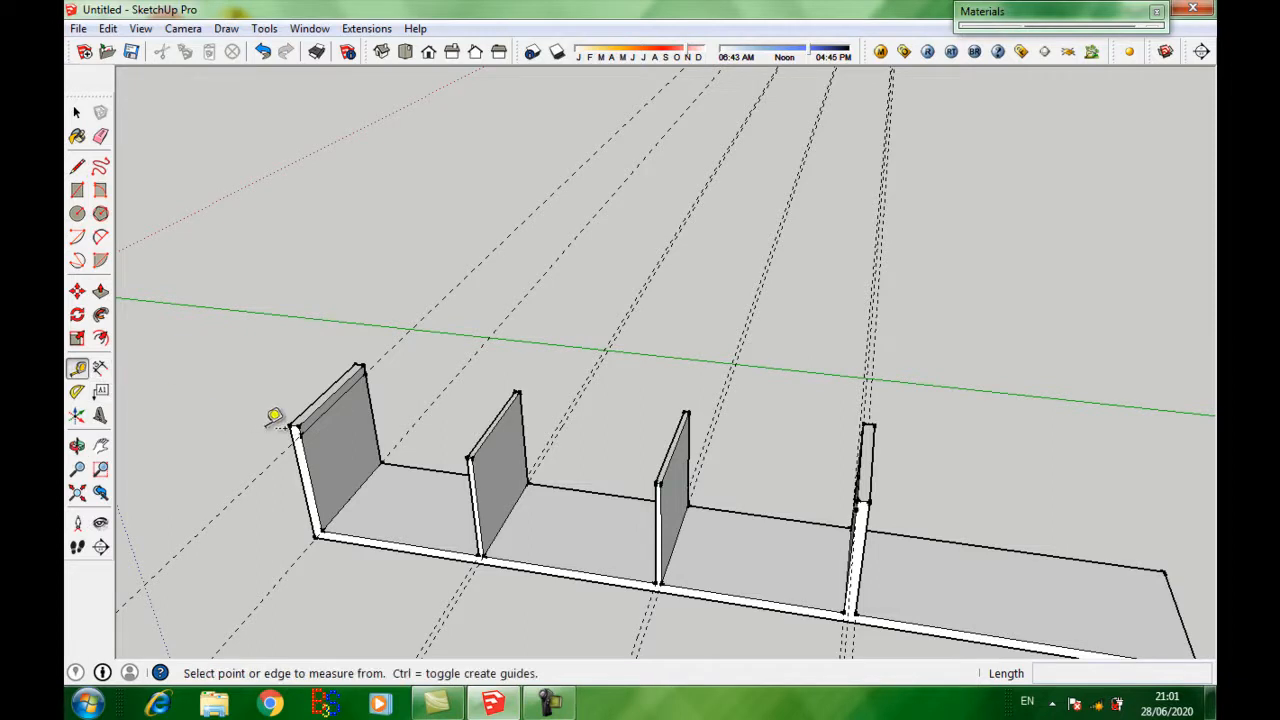
left_click(314, 423)
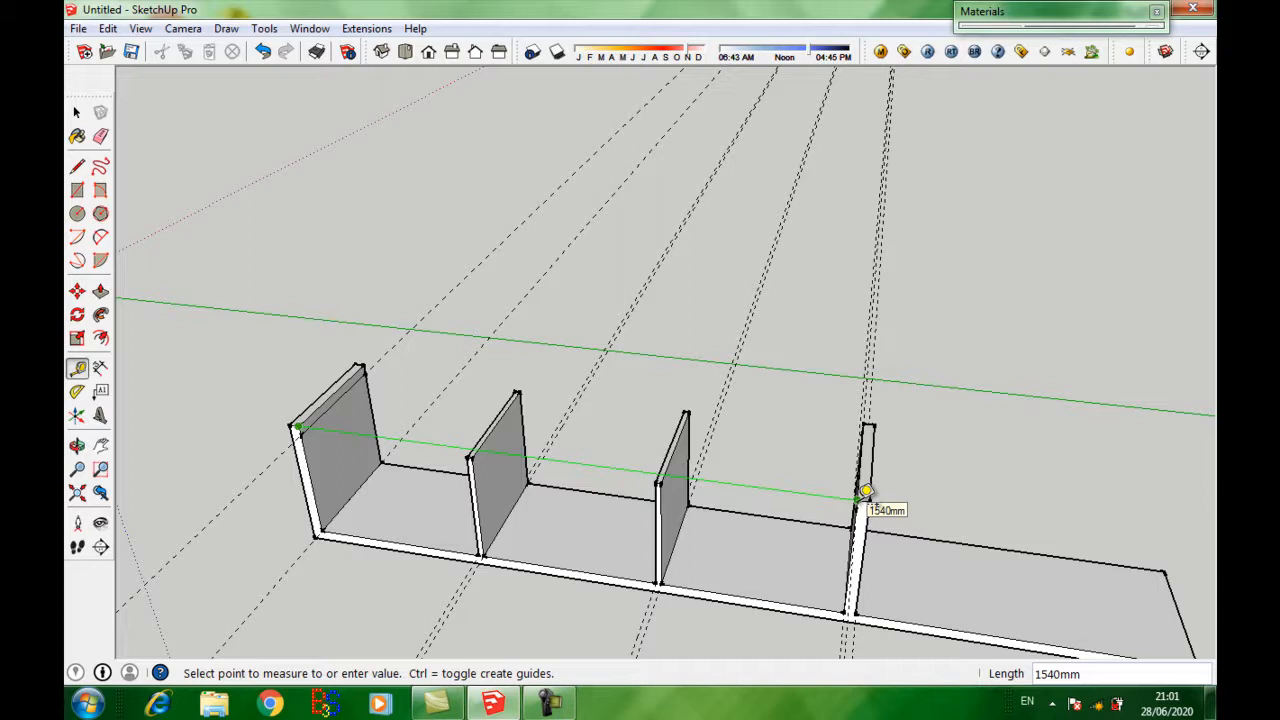
left_click(773, 468)
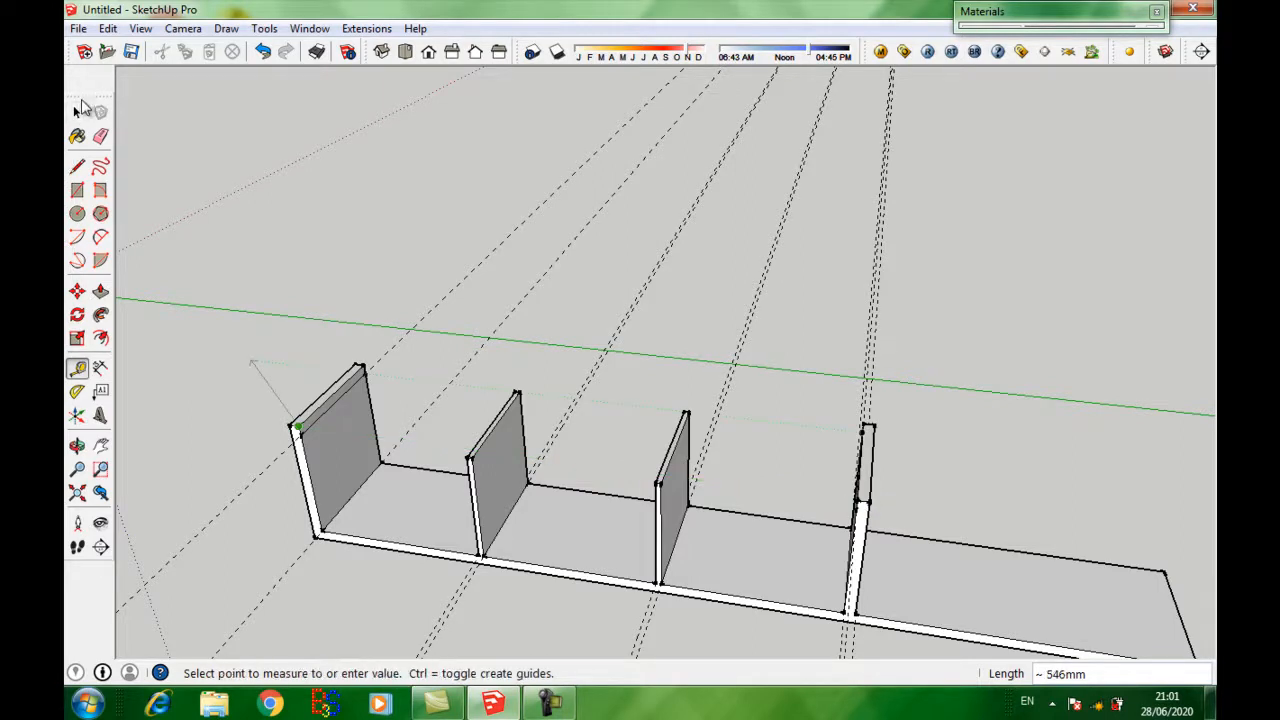
Step: Push/Pull the strip at the top of the end upright's inner face 1540 mm across to the opposite upright, forming the top panel
left_click(79, 113)
scroll(391, 443, "up", 5)
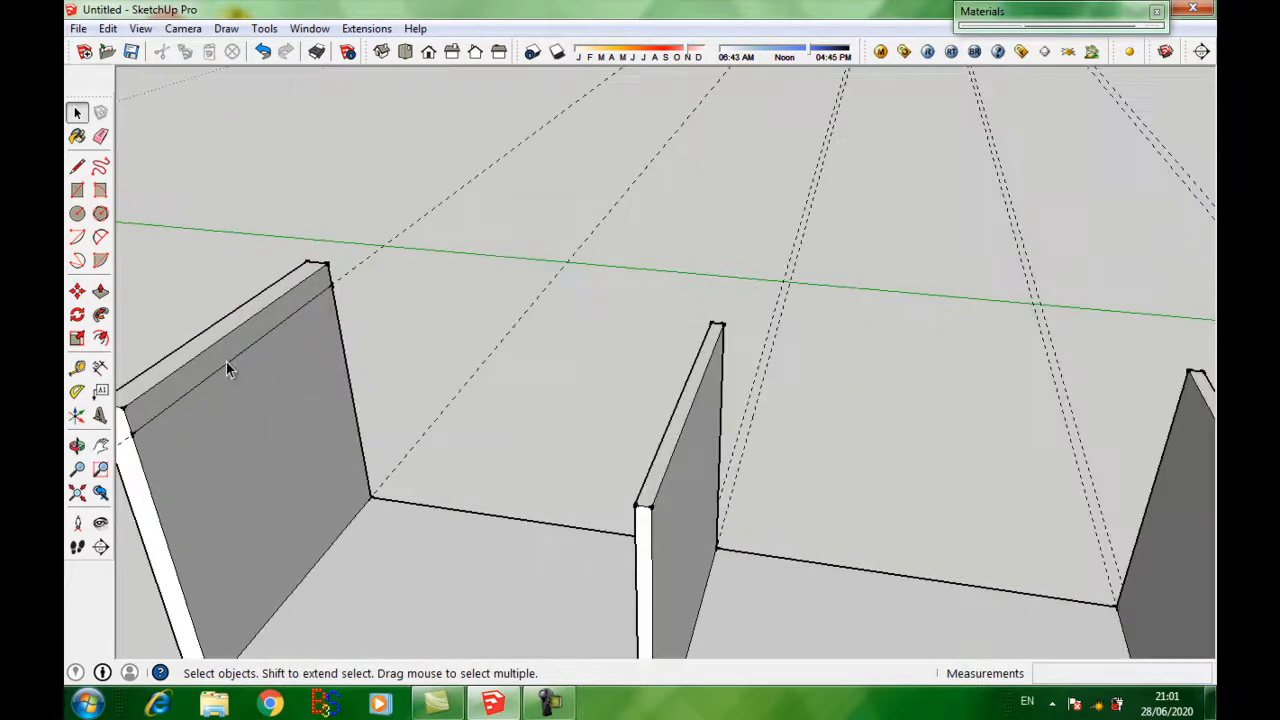
left_click(234, 353)
key("p")
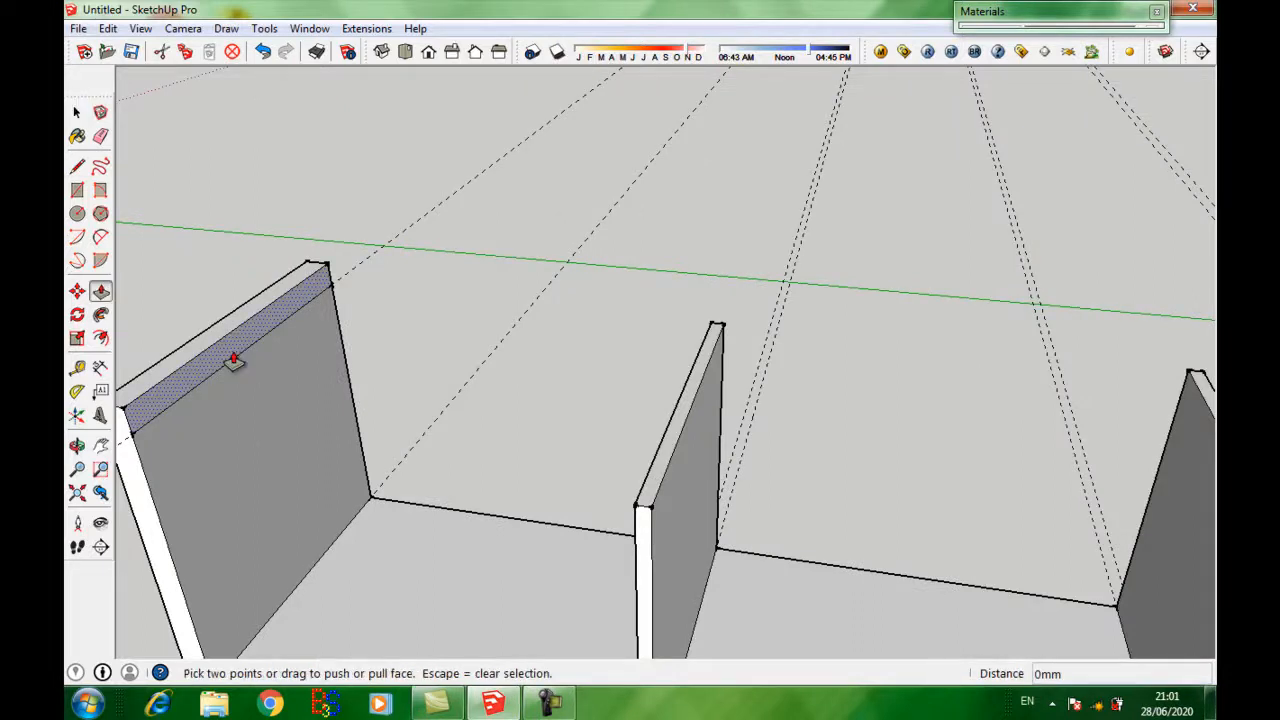
left_click_drag(233, 360, 256, 375)
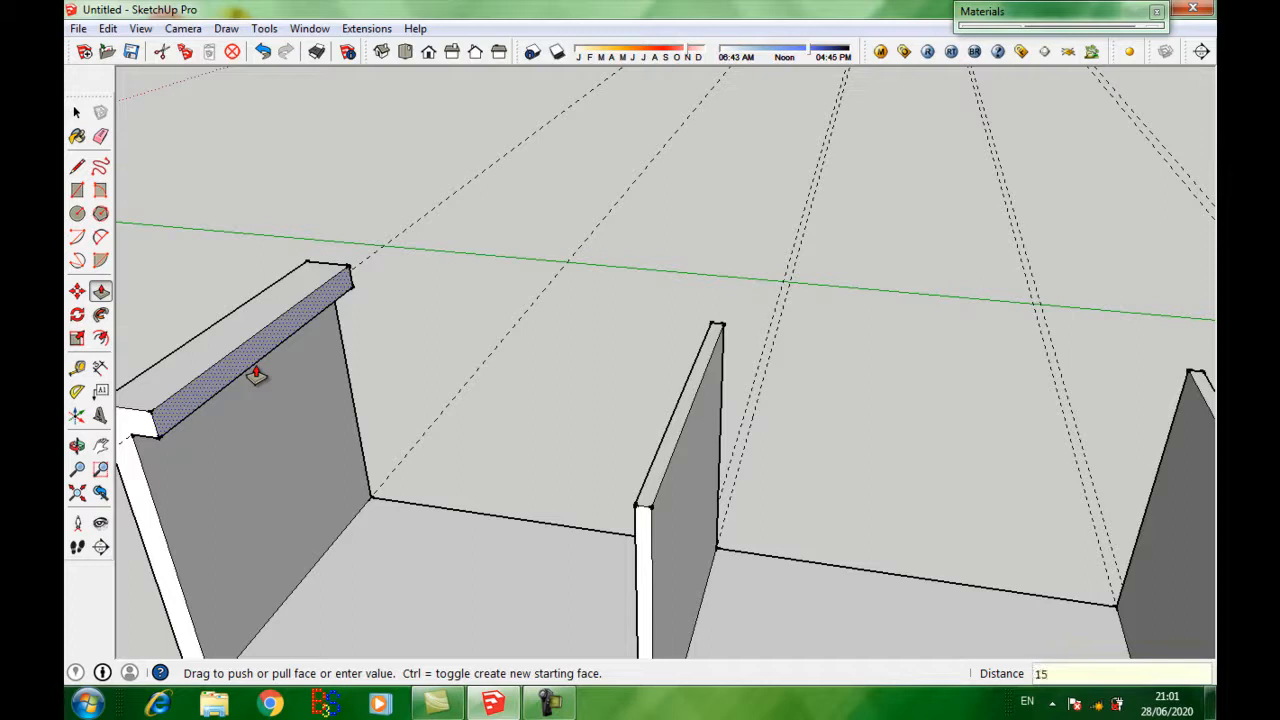
key("Return")
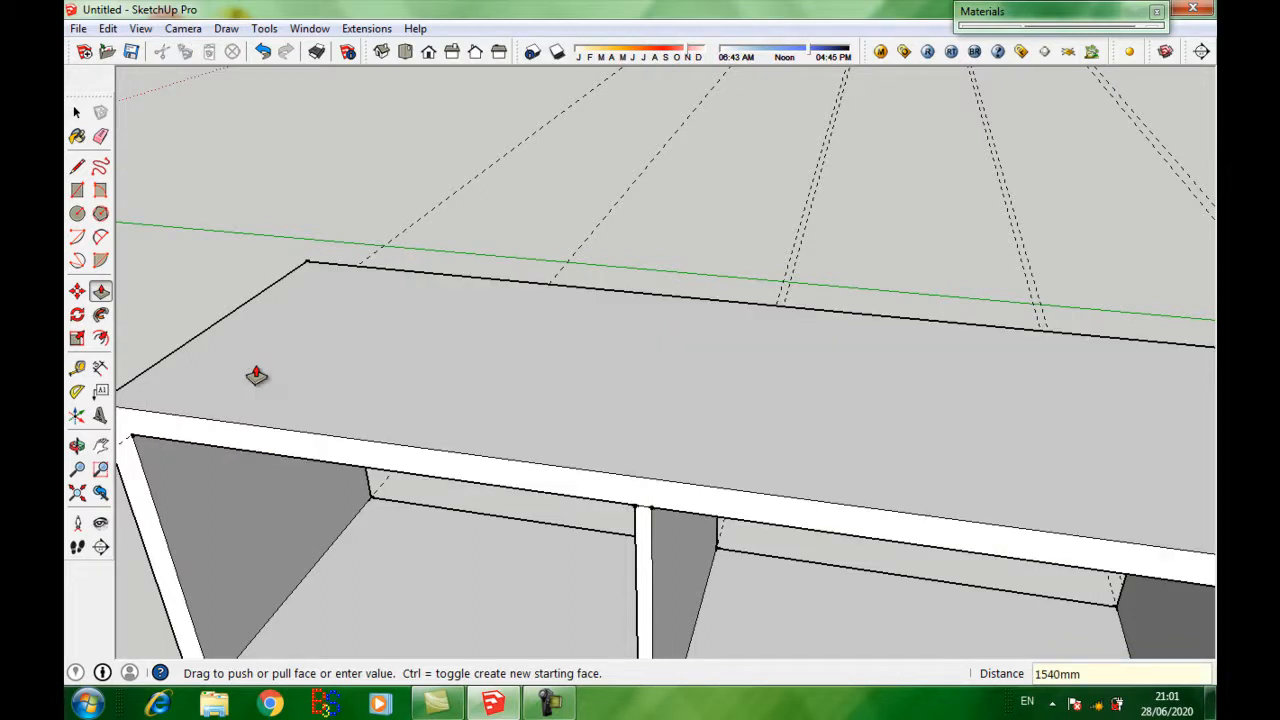
scroll(256, 375, "down", 8)
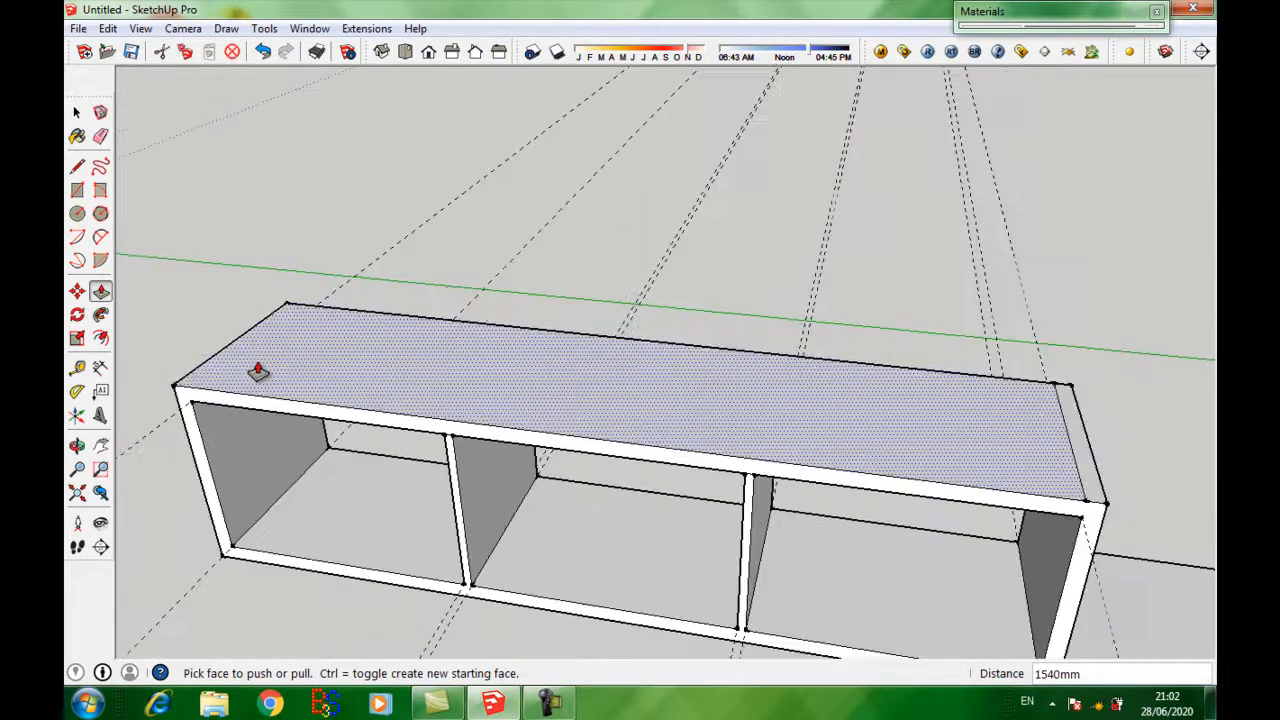
Step: Delete the seam line on the top surface where the top panel meets the opposite upright
left_click(78, 113)
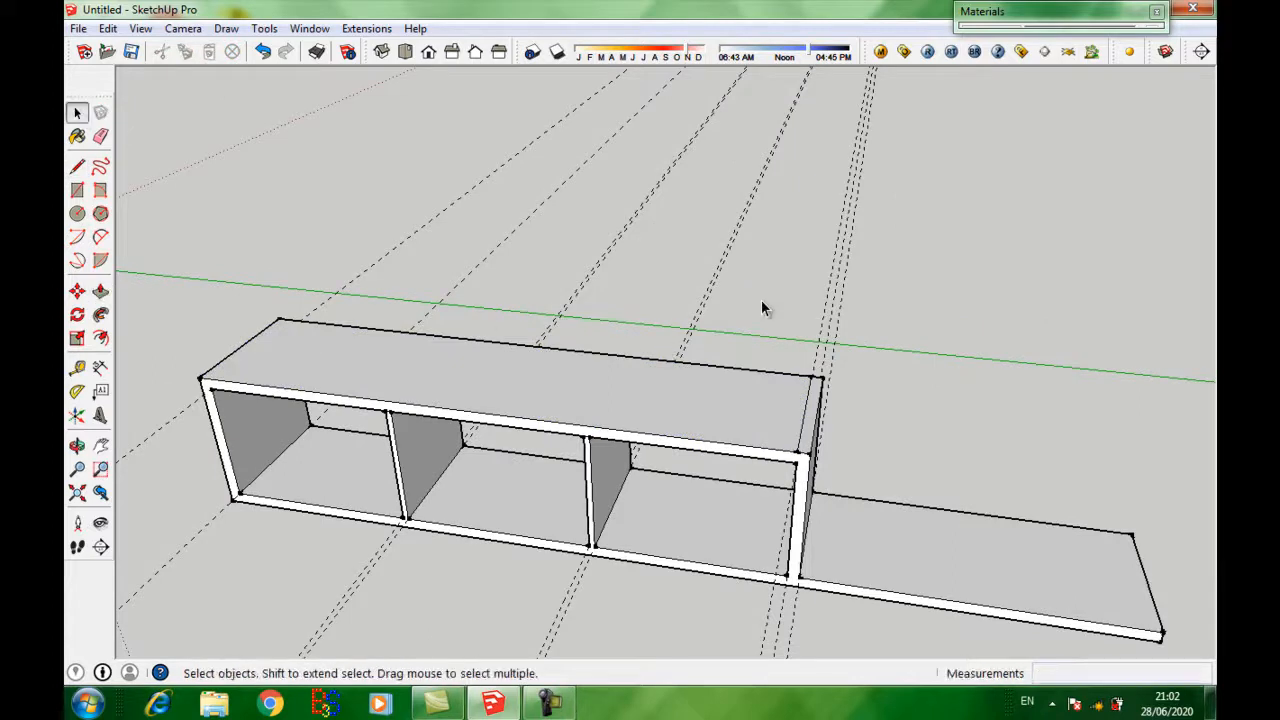
middle_click_drag(866, 370, 600, 377)
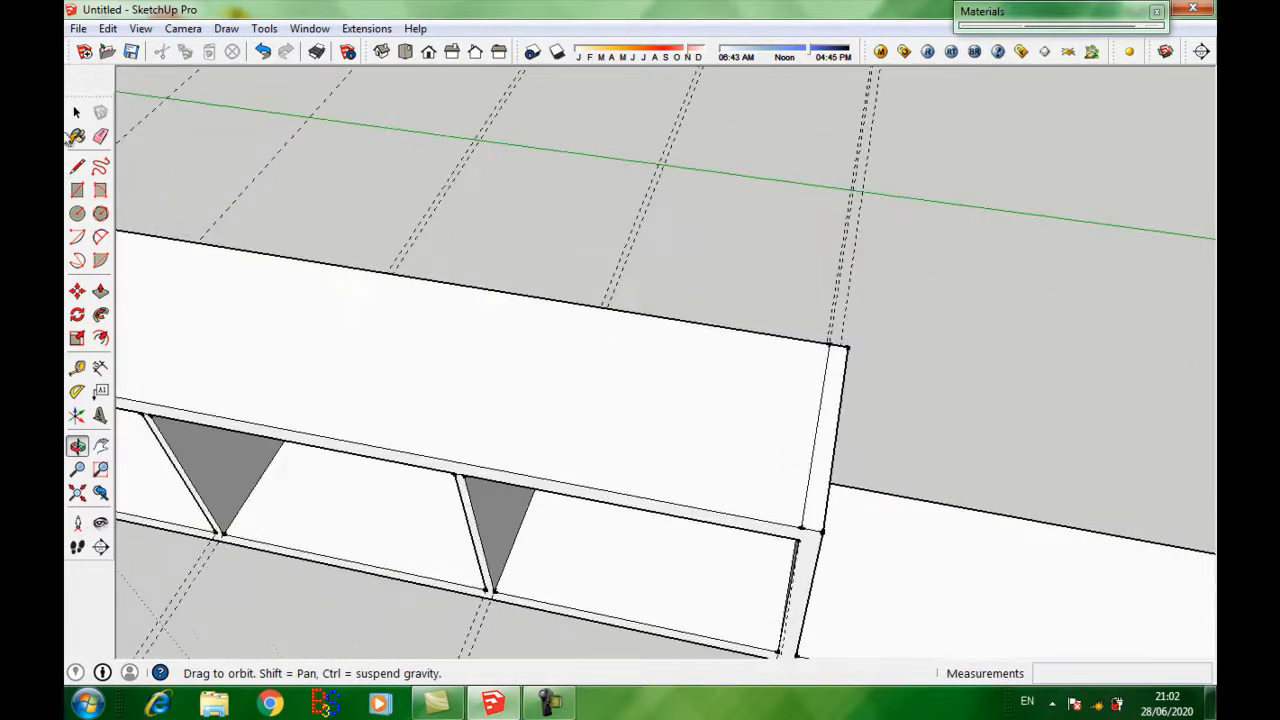
left_click(78, 113)
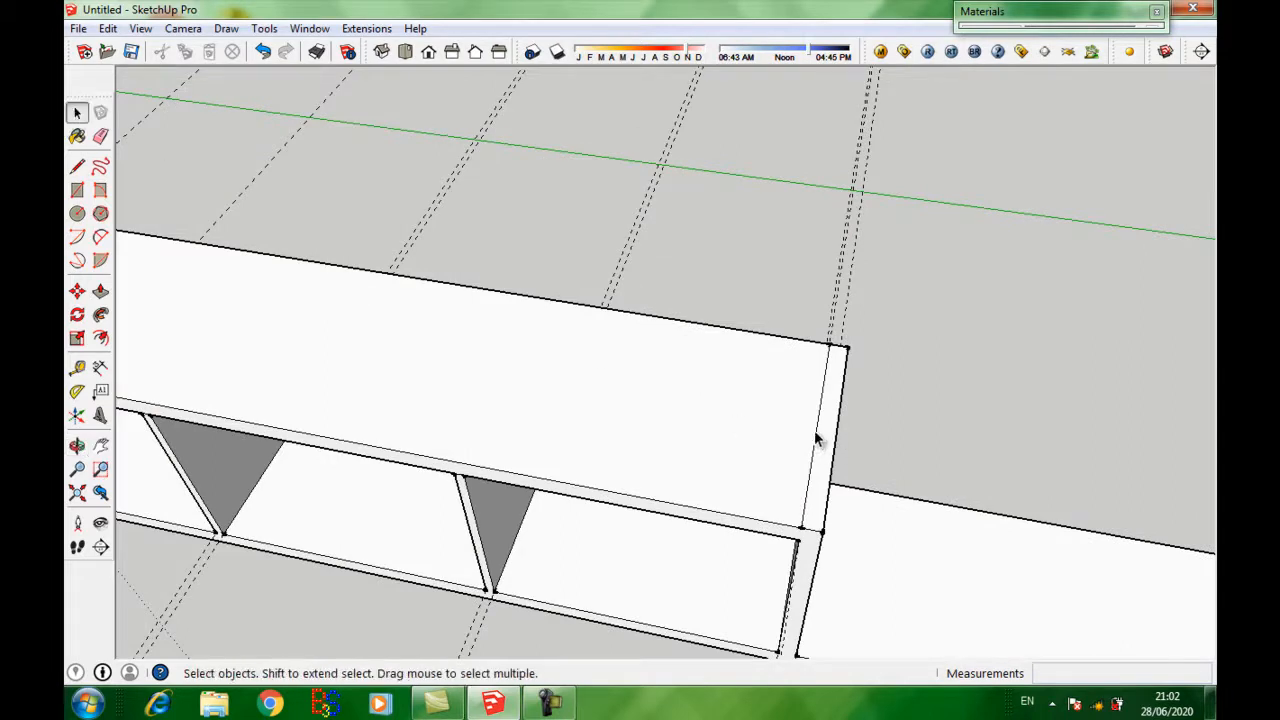
left_click(815, 436)
key("Delete")
Step: Erase all the dashed guide lines running across the furniture
scroll(822, 390, "down", 6)
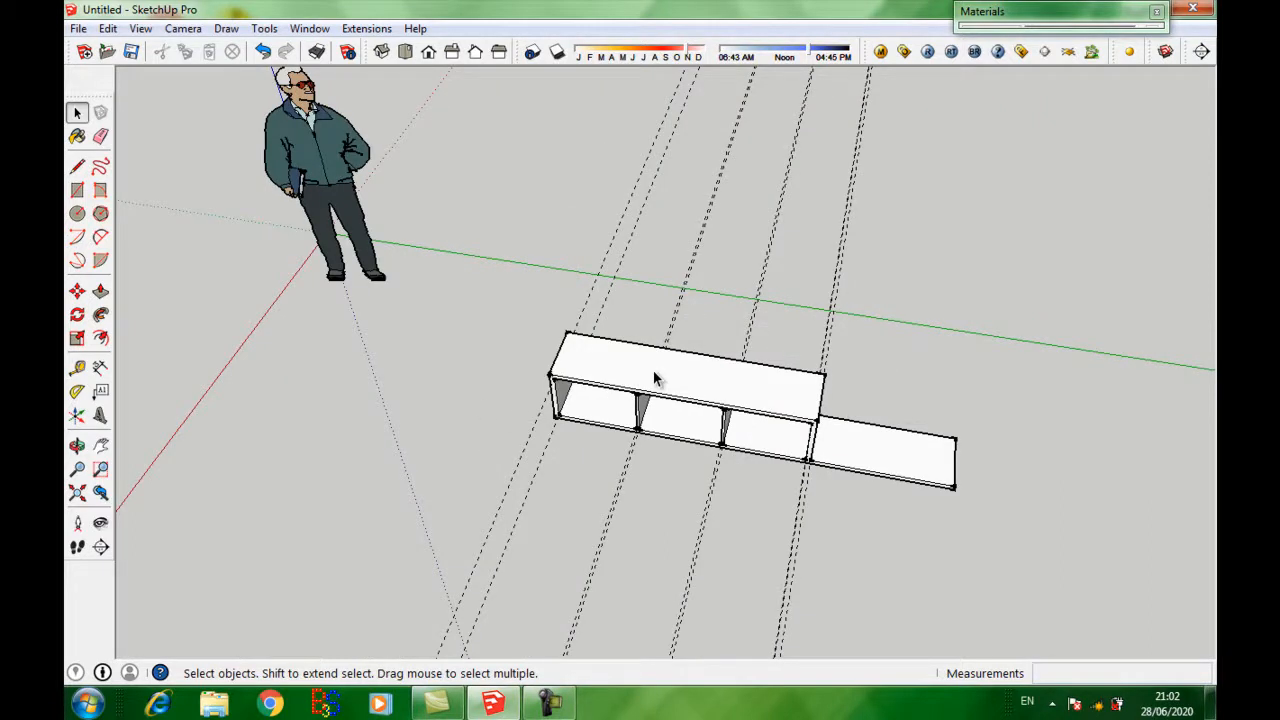
key("o")
left_click_drag(652, 374, 758, 358)
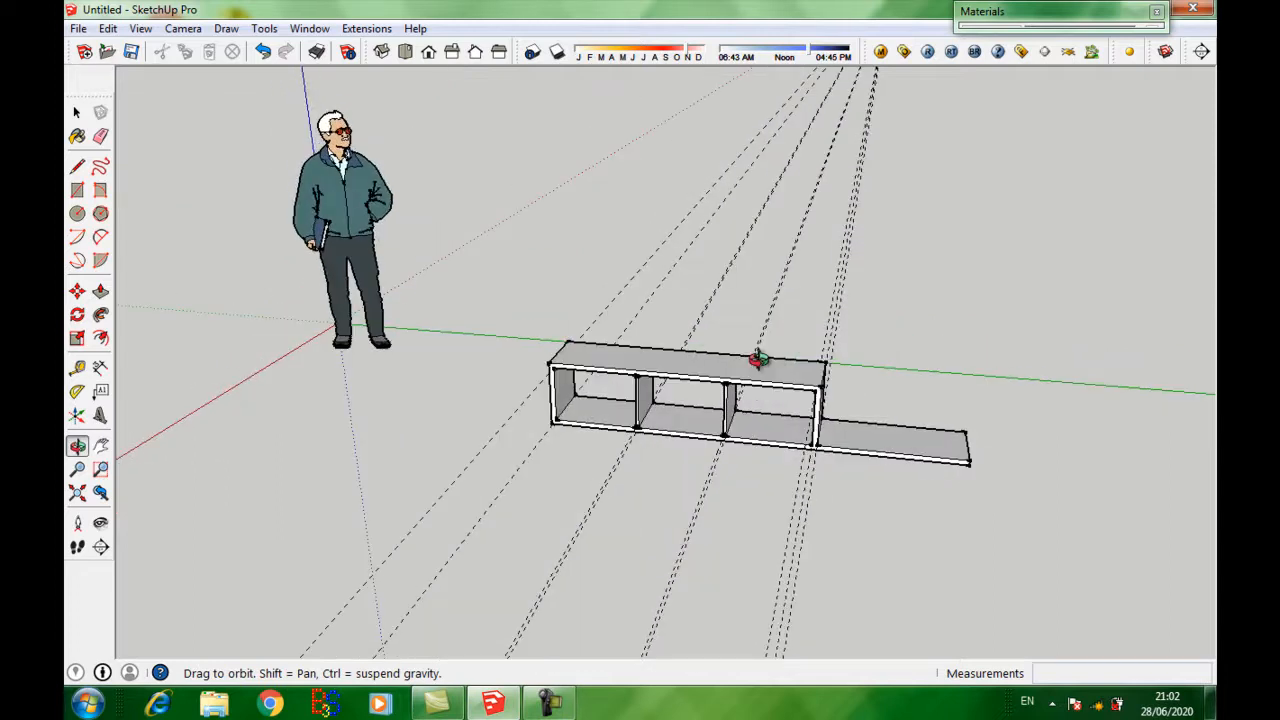
scroll(758, 358, "up", 3)
key("e")
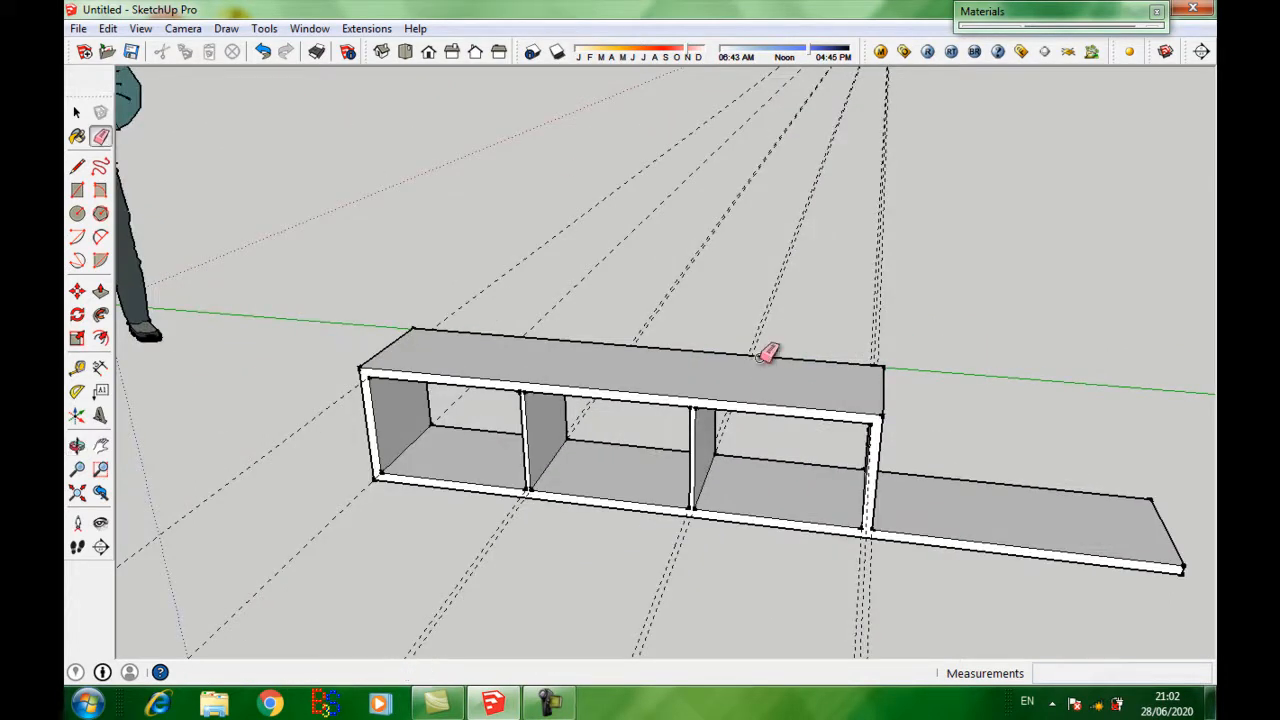
left_click(875, 277)
left_click(878, 277)
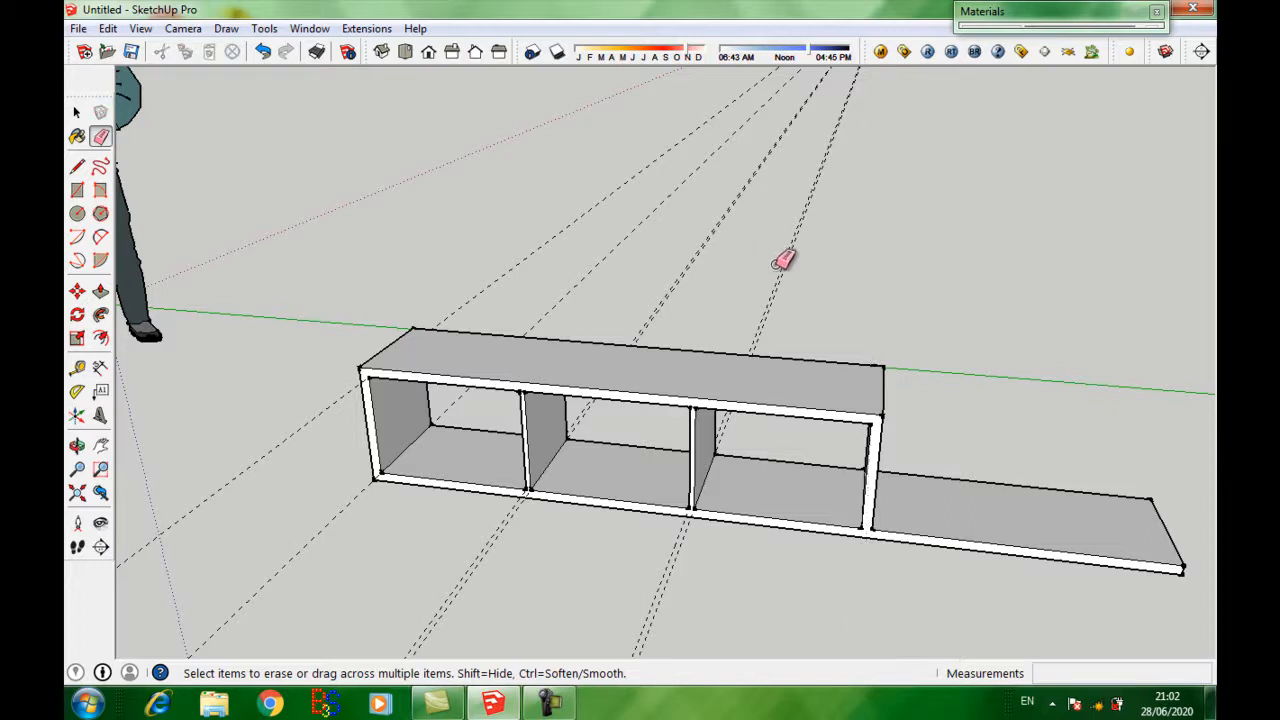
left_click(783, 267)
left_click(718, 230)
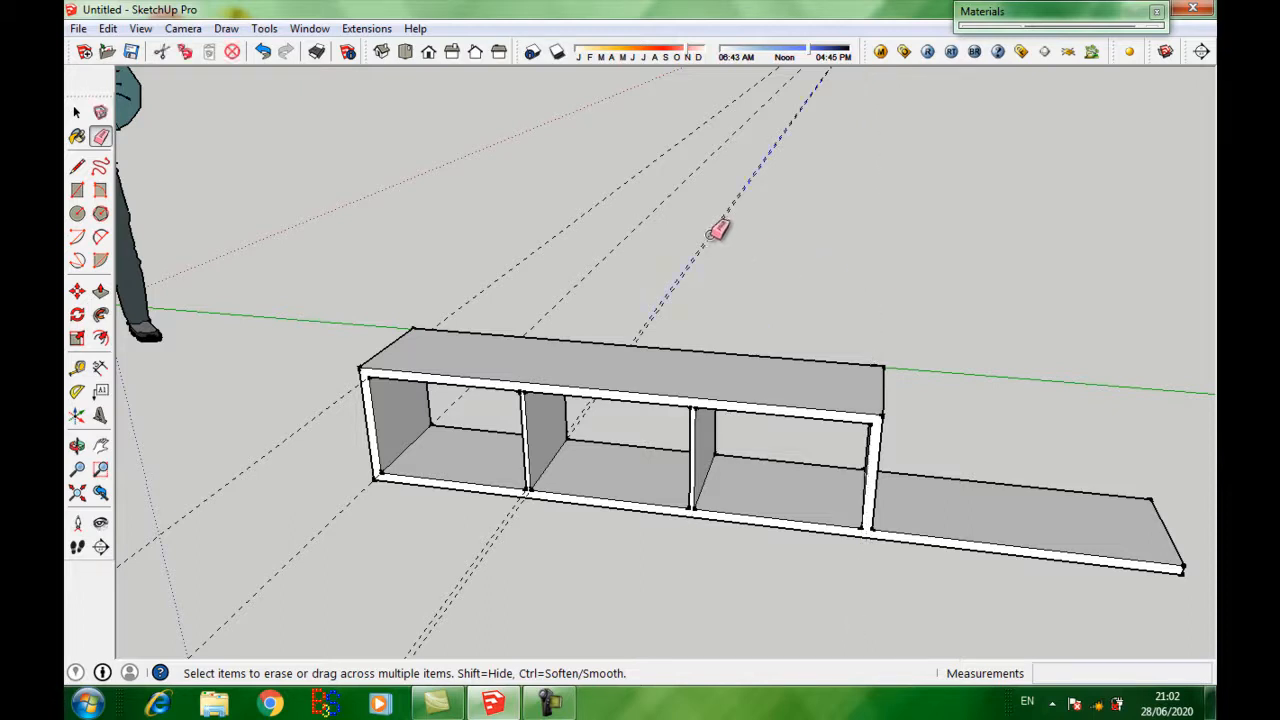
left_click(650, 218)
left_click(606, 202)
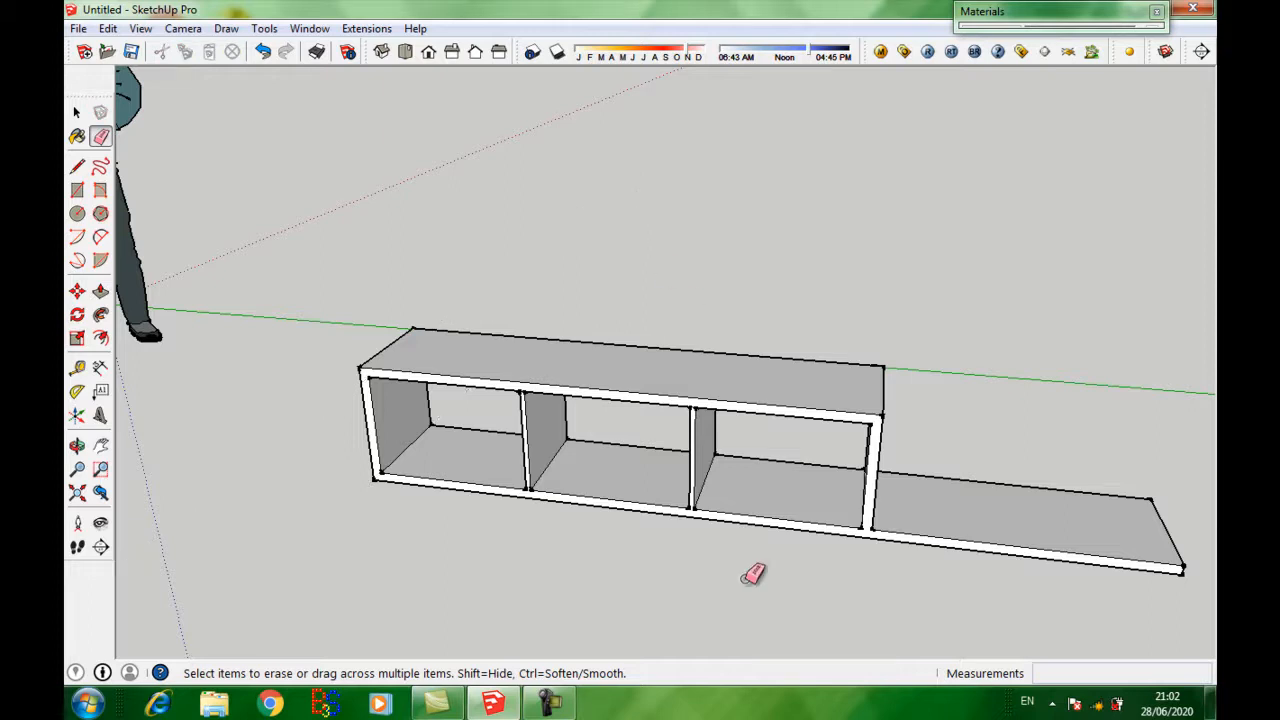
Step: Measure the unit's overall height from the base board's lower front edge up to the top panel's upper front edge
key("o")
mouse_move(894, 500)
left_mouse_down()
mouse_move(594, 534)
mouse_move(497, 495)
mouse_move(829, 397)
left_mouse_up()
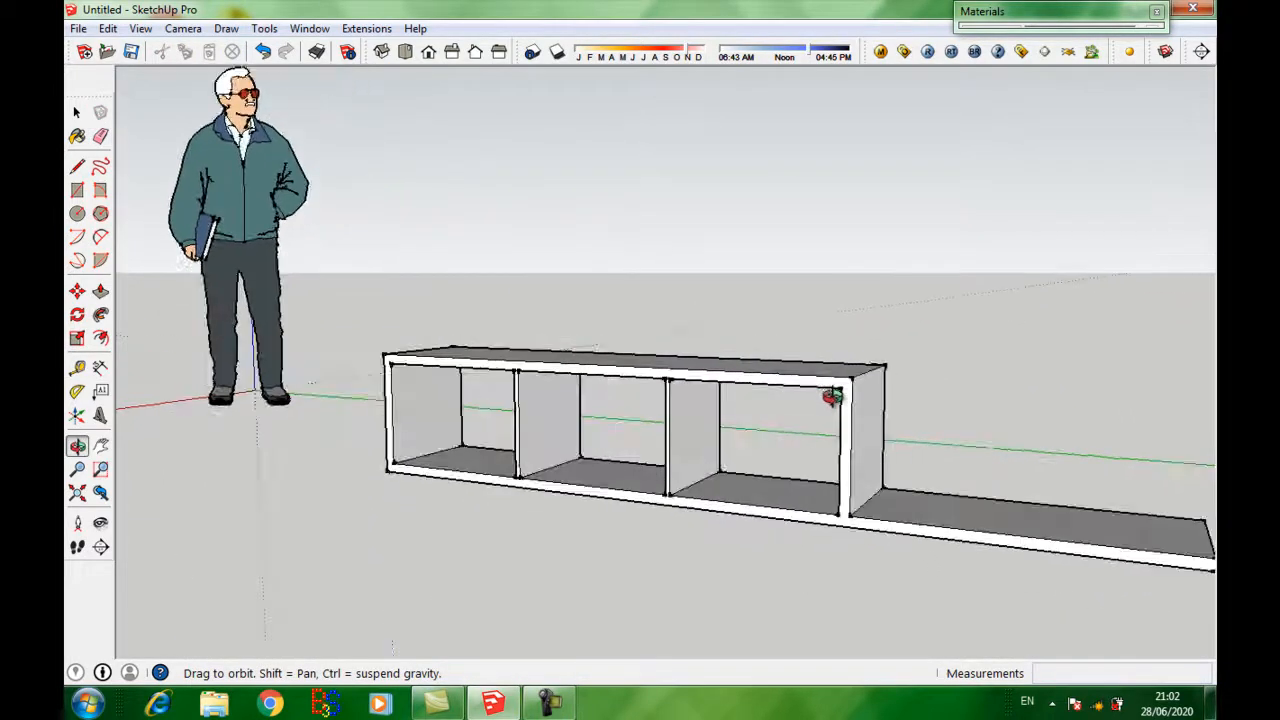
scroll(829, 397, "up", 2)
scroll(828, 397, "down", 2)
key("t")
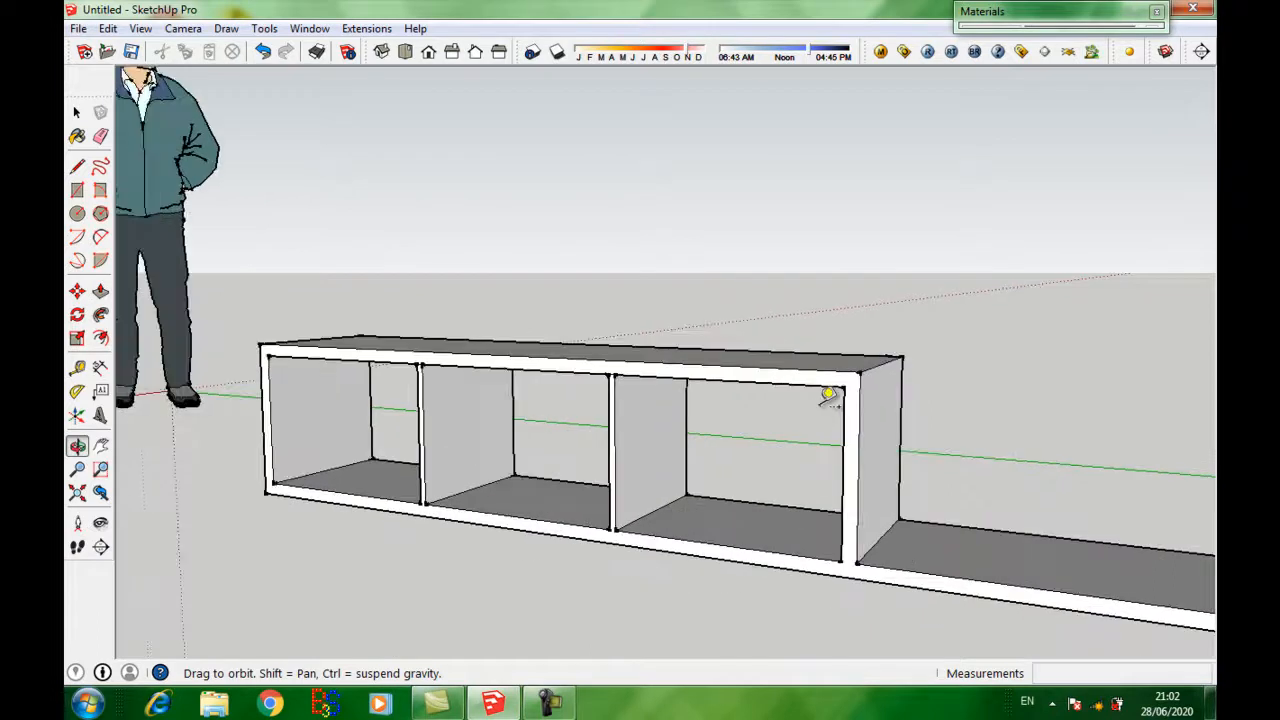
left_click(755, 561)
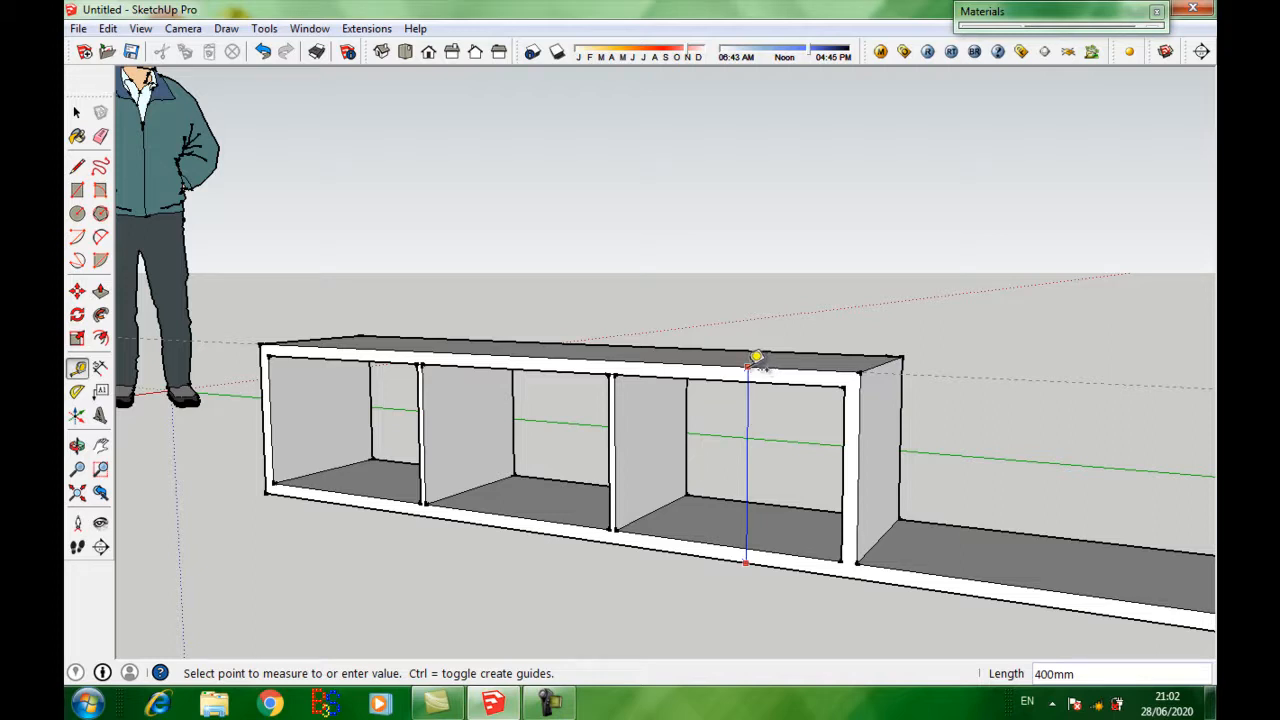
left_click(77, 112)
Step: Draw lines across the front feet of the inner-end upright and both thin dividers, separating them from the base board's front edge
key("l")
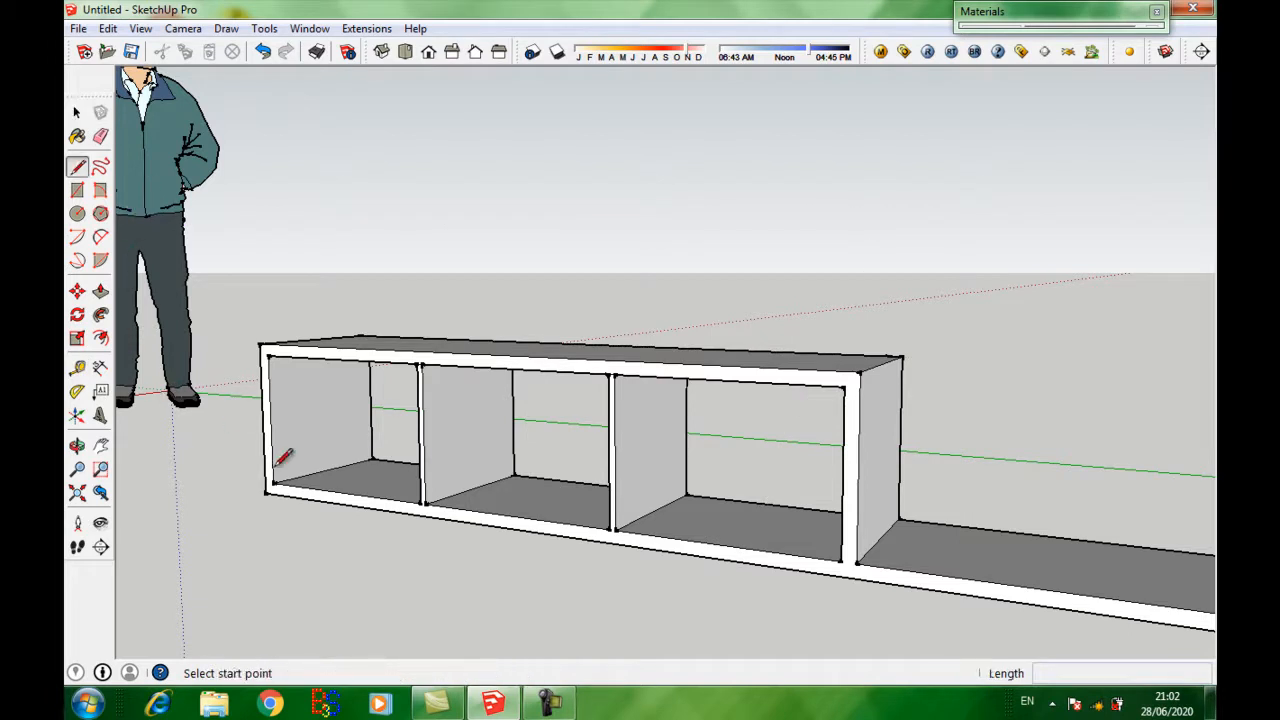
scroll(280, 451, "up", 2)
left_click_drag(1032, 586, 1012, 584)
left_click(700, 541)
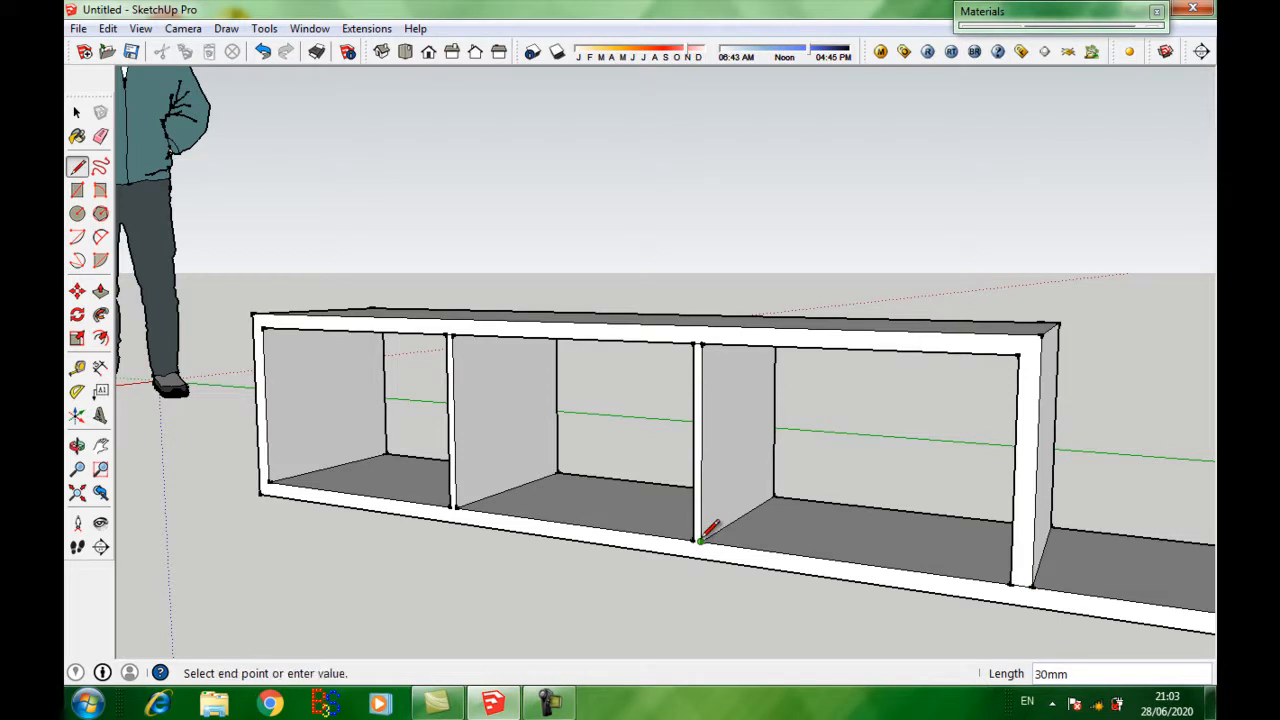
left_click(697, 541)
scroll(540, 530, "up", 2)
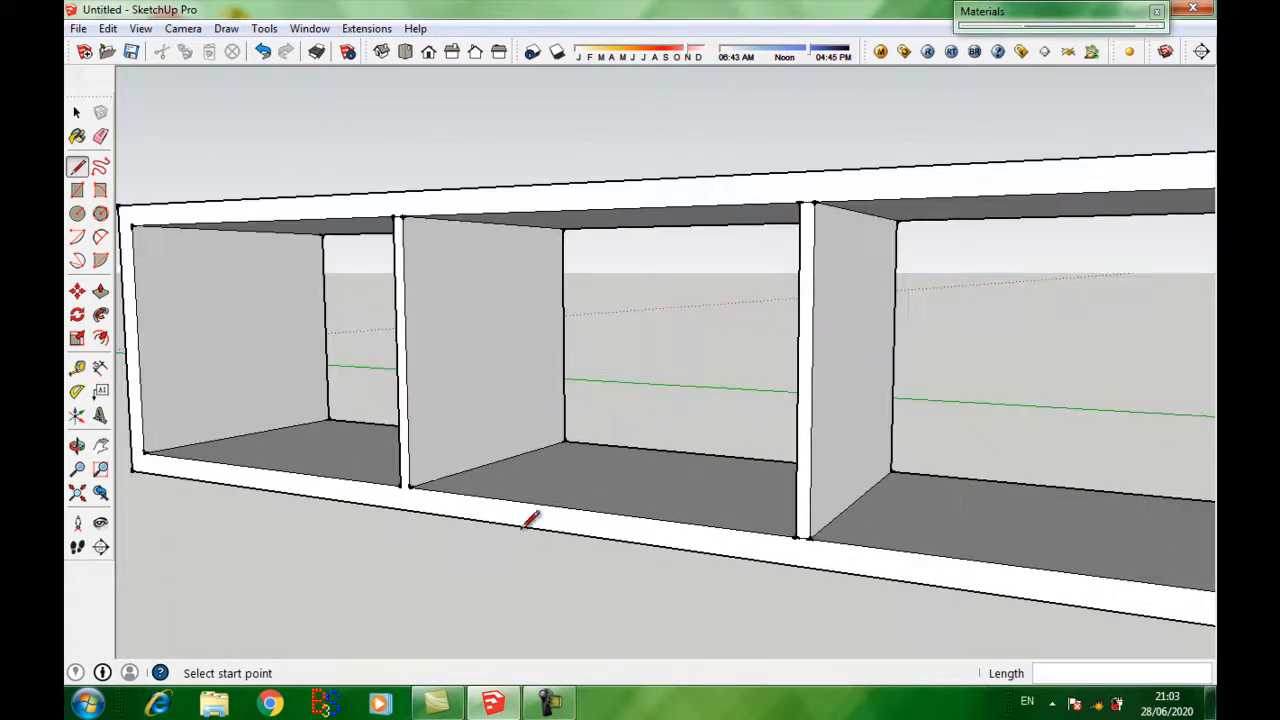
left_click(404, 486)
left_click(406, 484)
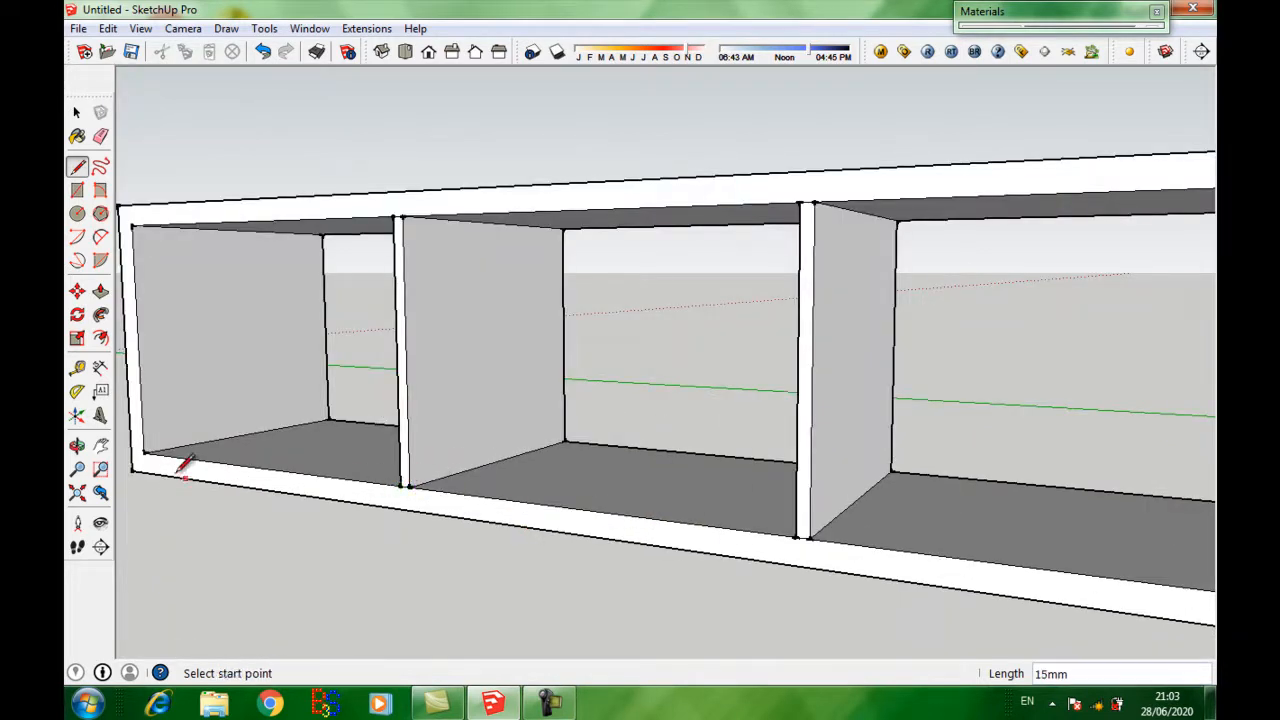
Step: Draw a 30 mm vertical line from the inner bottom corner of the far end upright to the base board's lower front edge
left_click(145, 455)
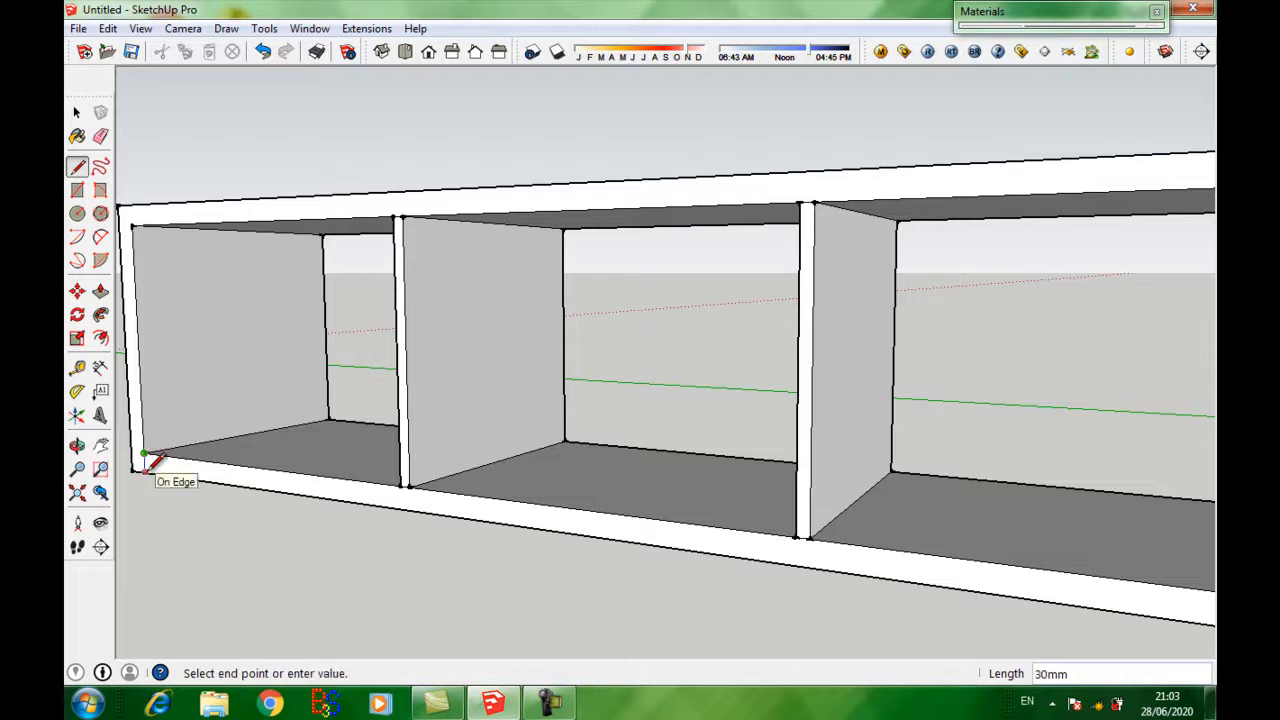
left_click(150, 459)
scroll(145, 455, "down", 3)
scroll(145, 455, "down", 2)
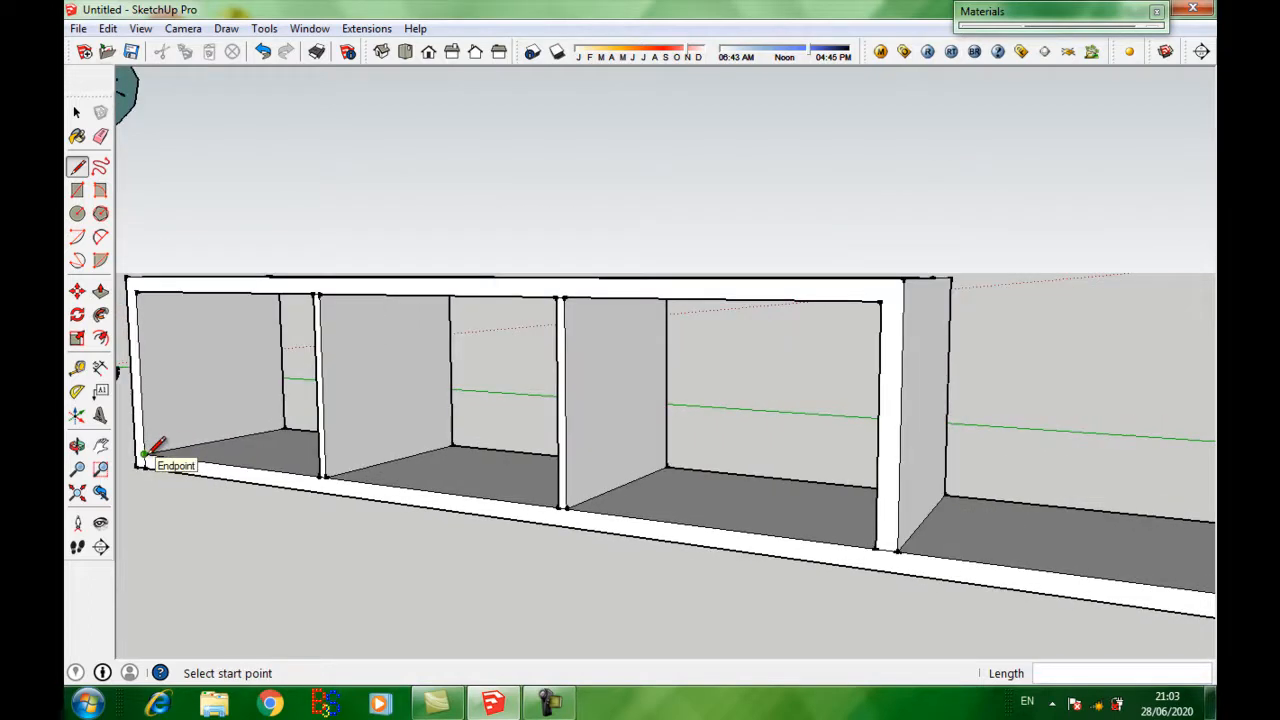
scroll(144, 440, "down", 2)
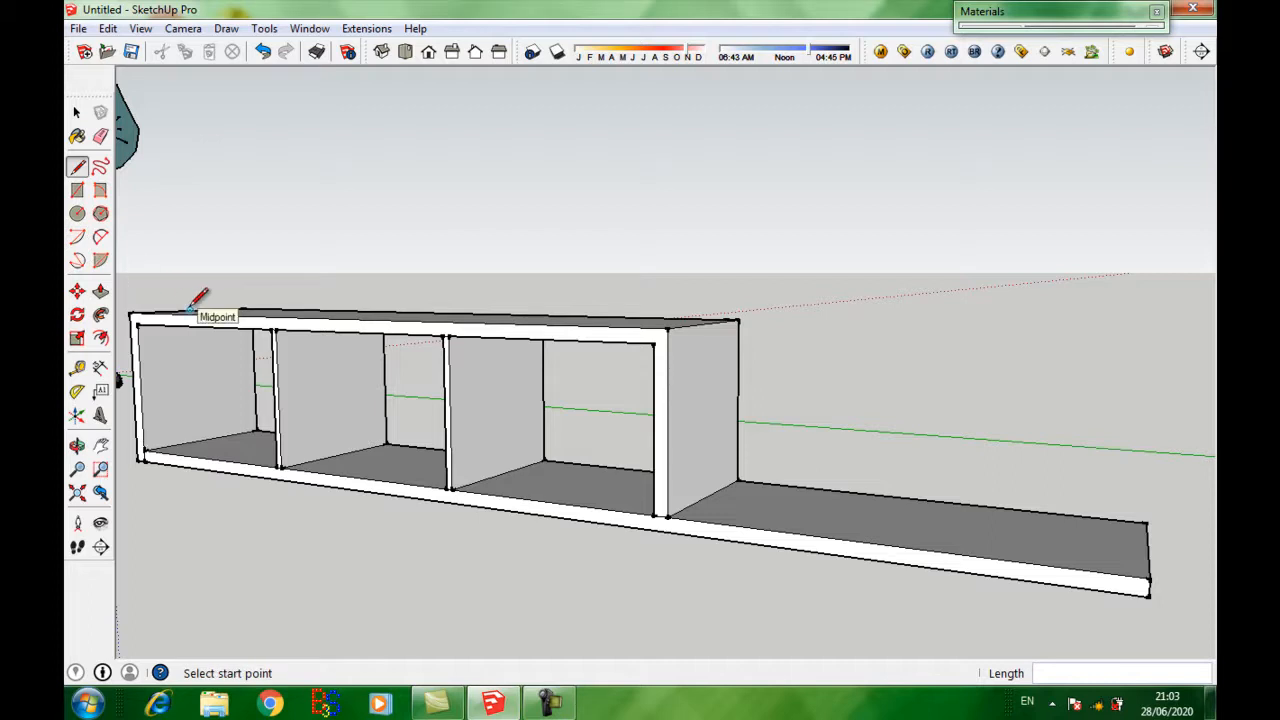
Step: Paint the top of the base board's open extension and its front edge with Wood_Cherry_Original from the Wood collection
key("b")
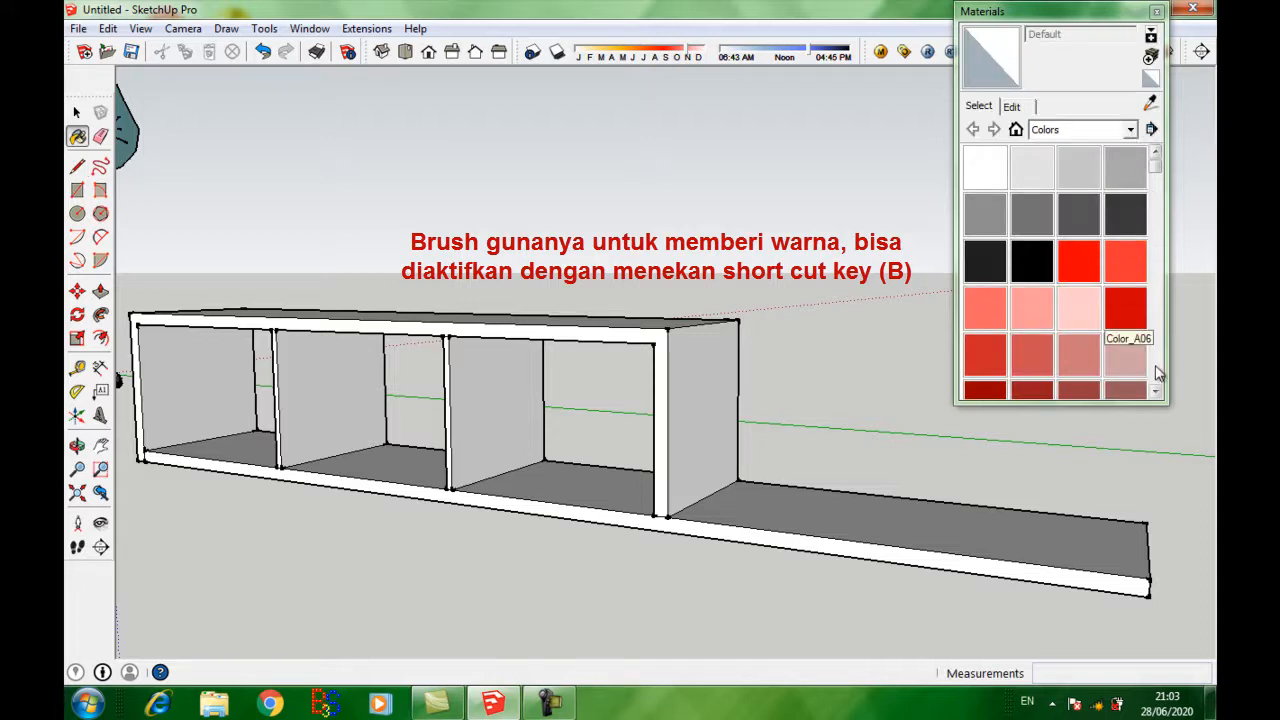
left_click(1103, 130)
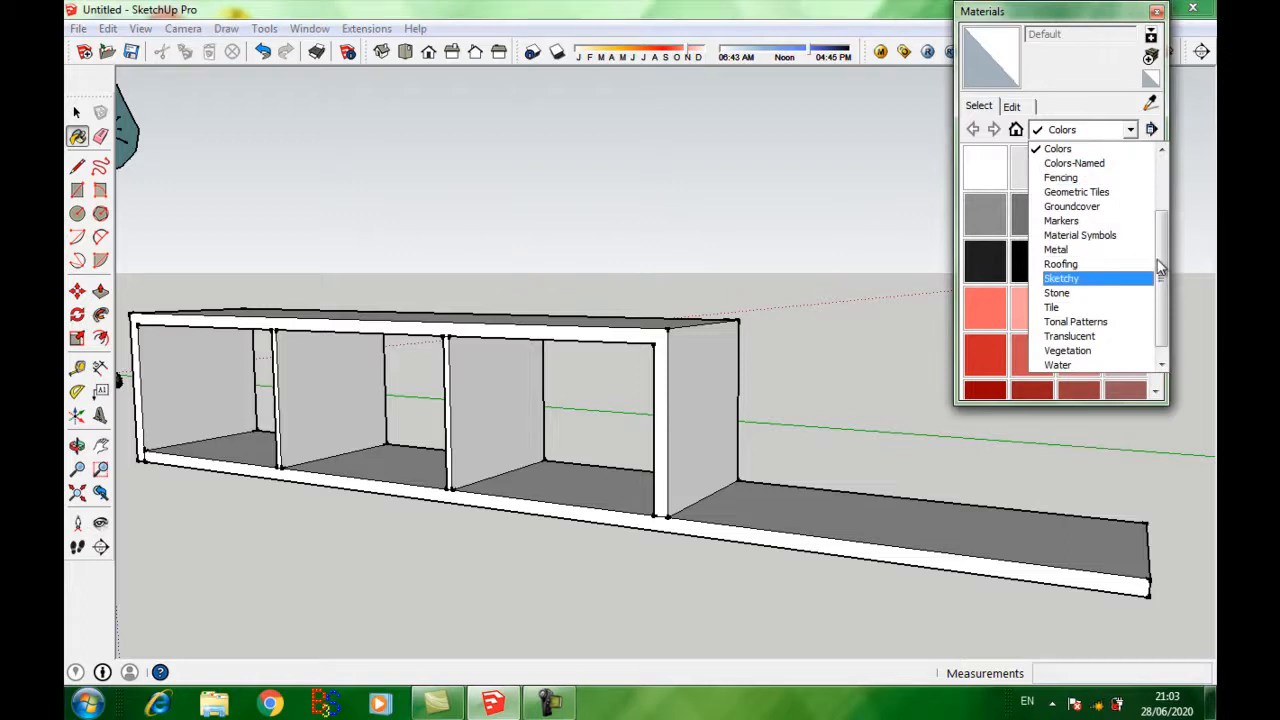
left_click_drag(1160, 266, 1160, 305)
left_click(1084, 364)
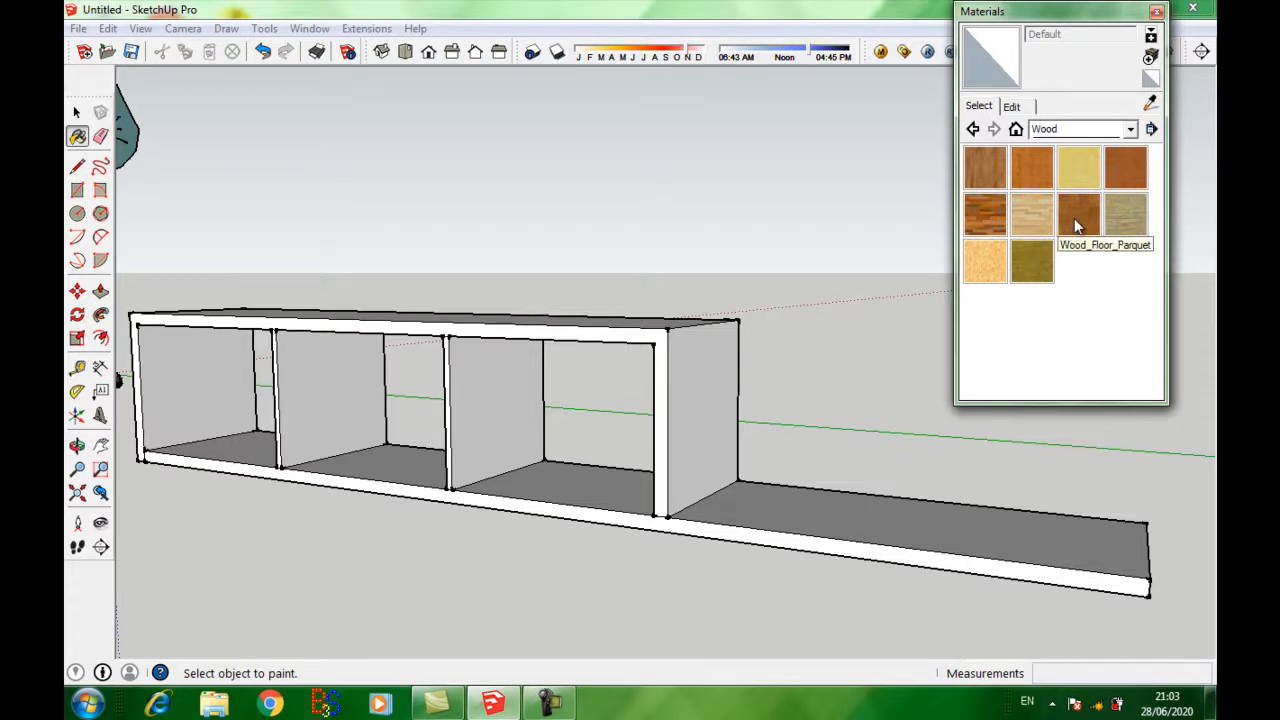
left_click(1126, 175)
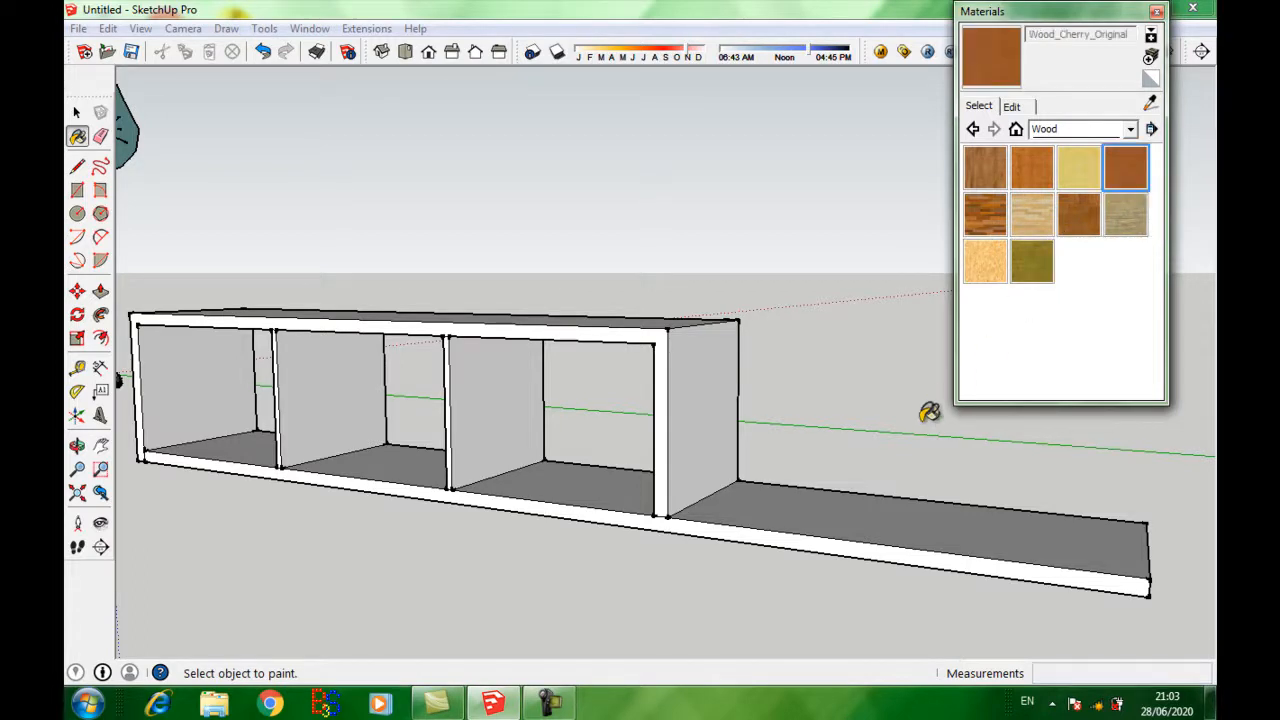
left_click(870, 525)
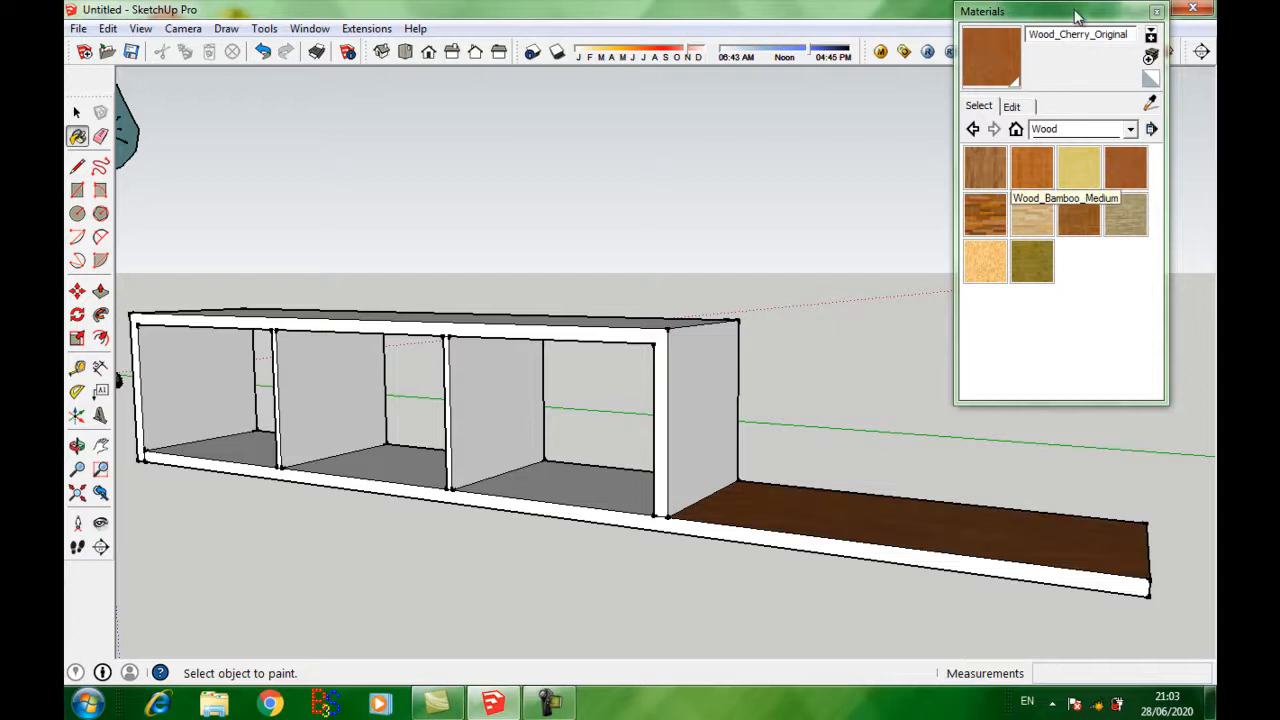
left_click(1076, 14)
left_click(870, 560)
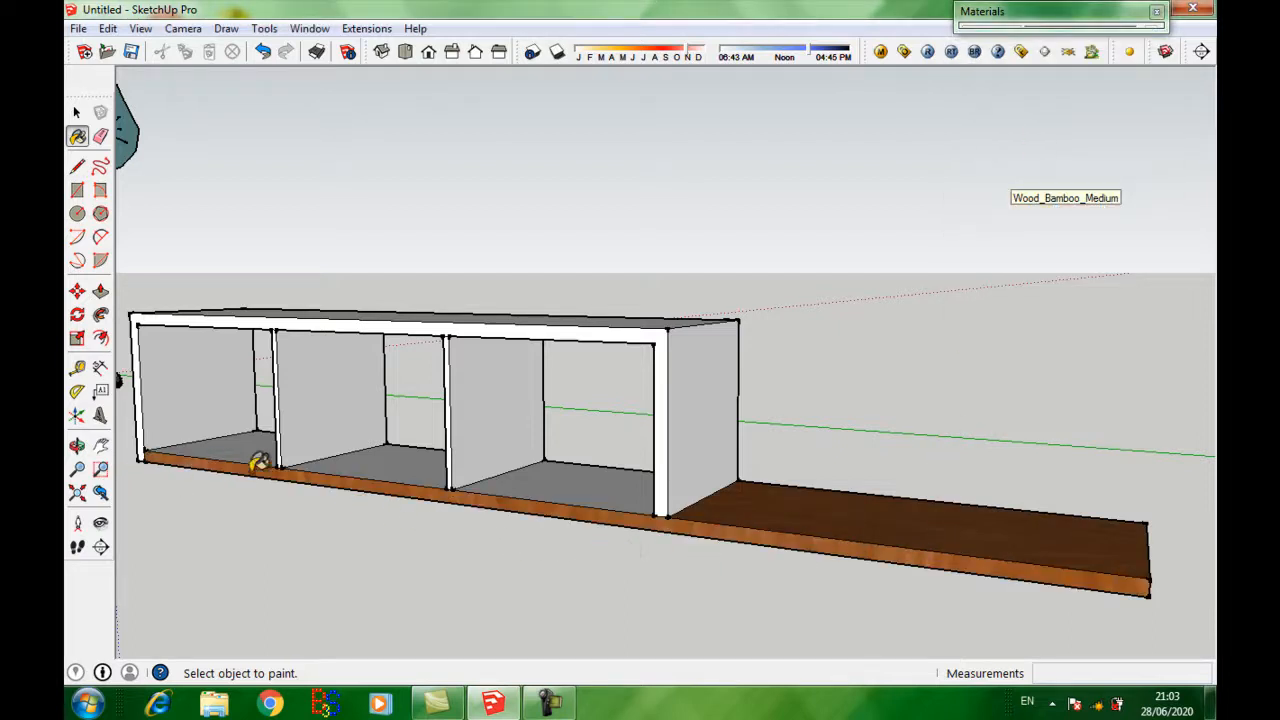
Step: Paint the floors of the three compartments with the same cherry wood material
left_click(622, 486)
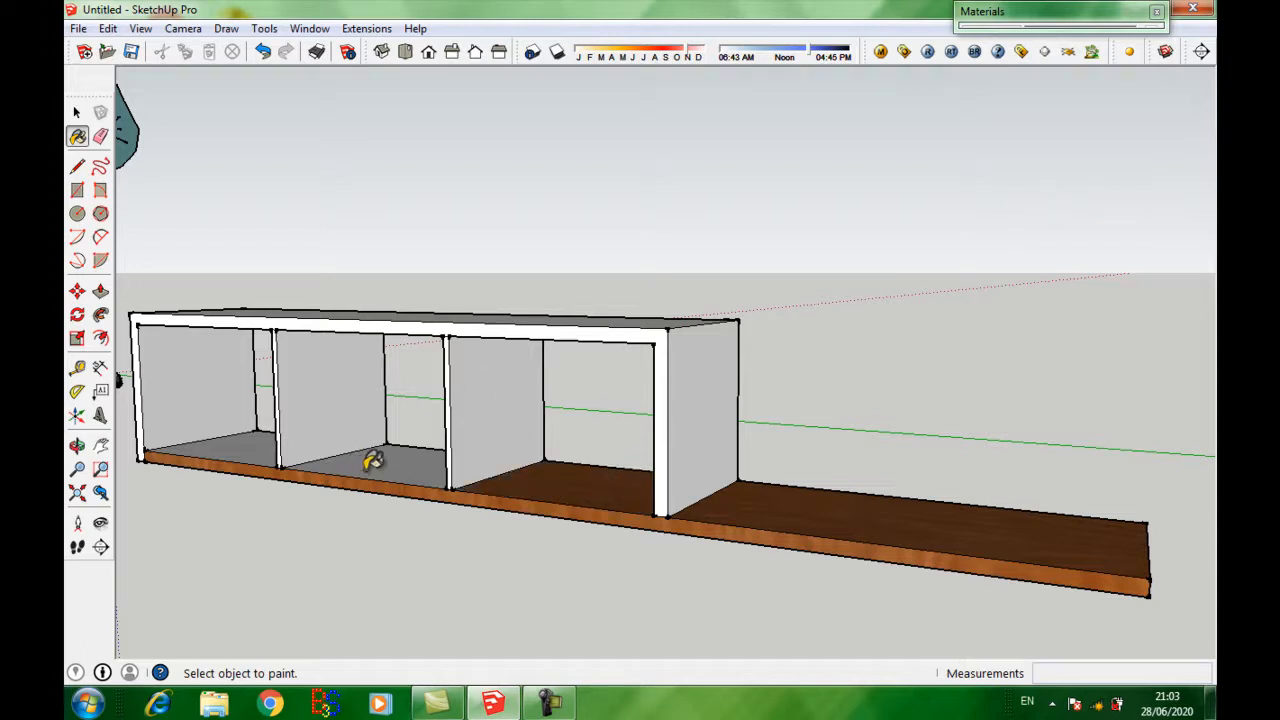
left_click(372, 461)
left_click(238, 445)
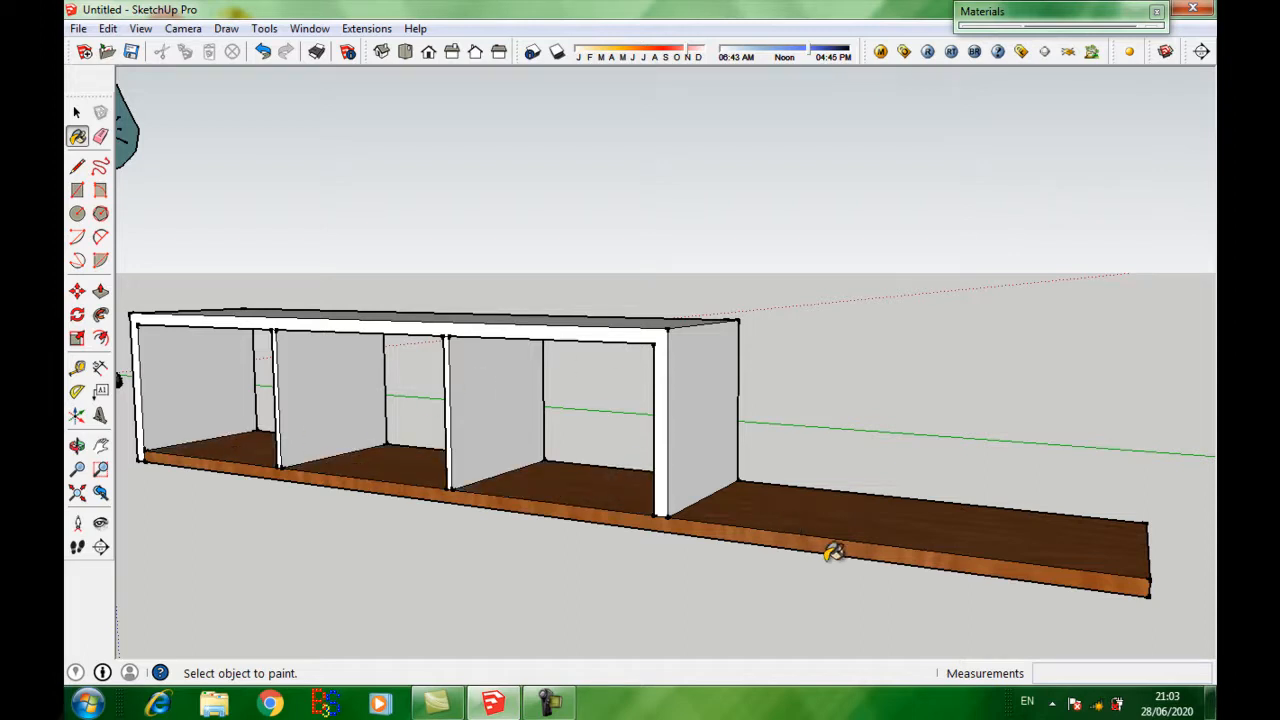
Step: Paint the narrow end face of the base board's extension with Wood_Cherry_Original
key("o")
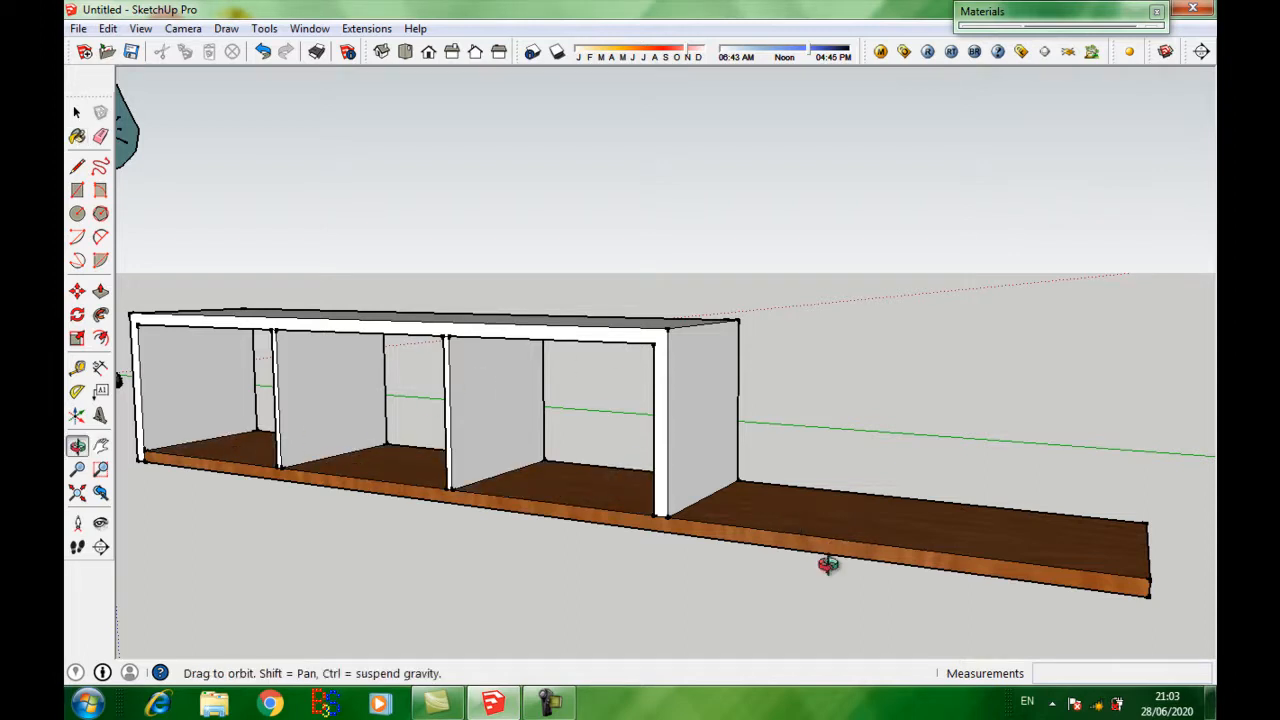
left_click_drag(1006, 540, 430, 528)
key("b")
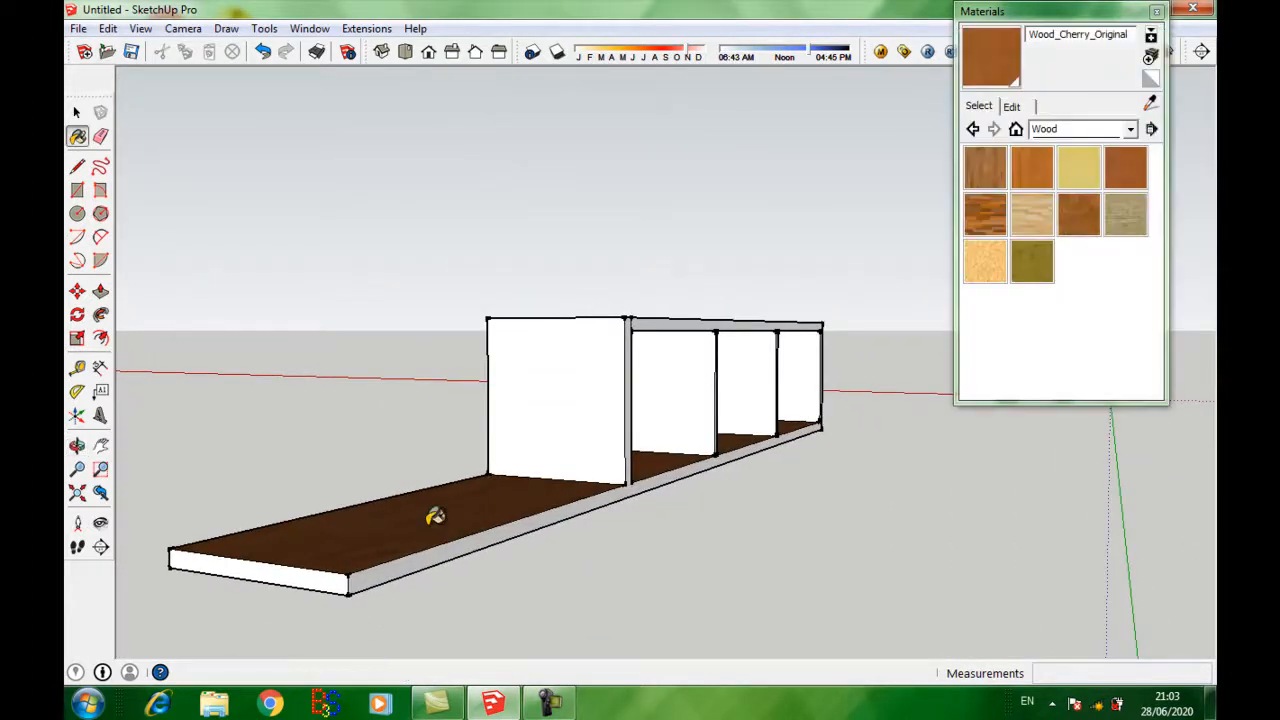
left_click(281, 565)
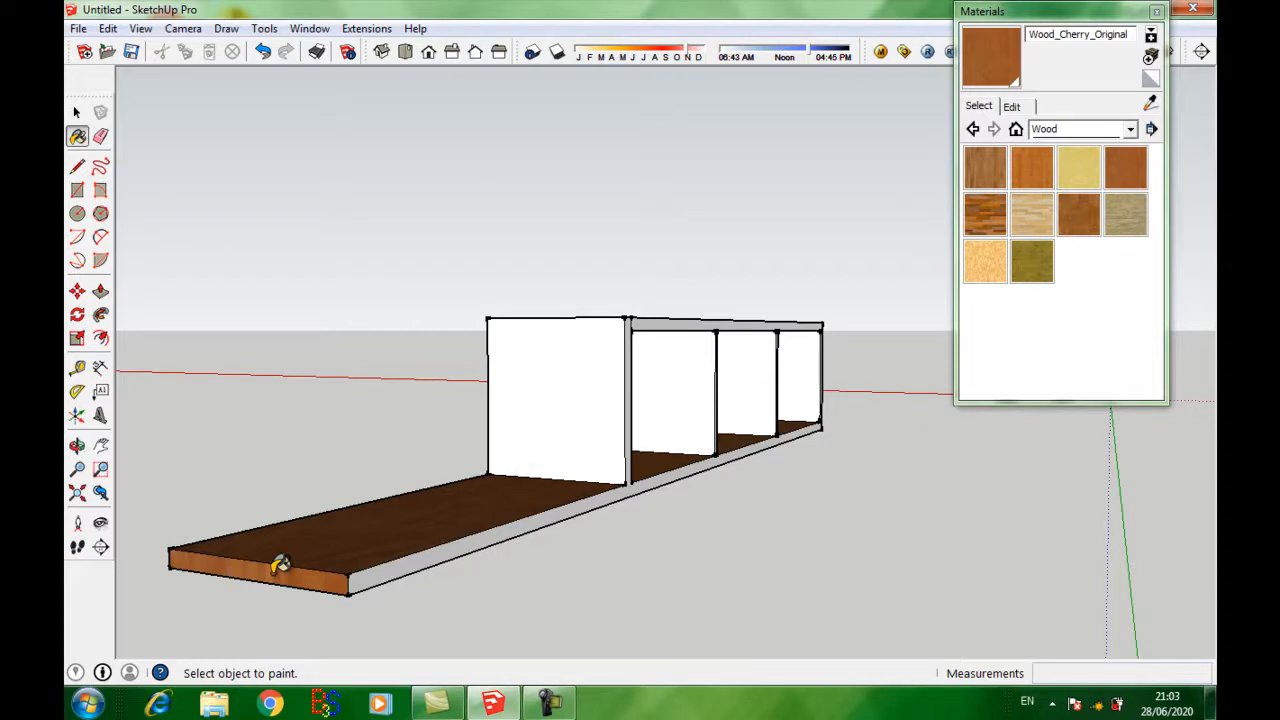
key("o")
left_click_drag(479, 472, 905, 547)
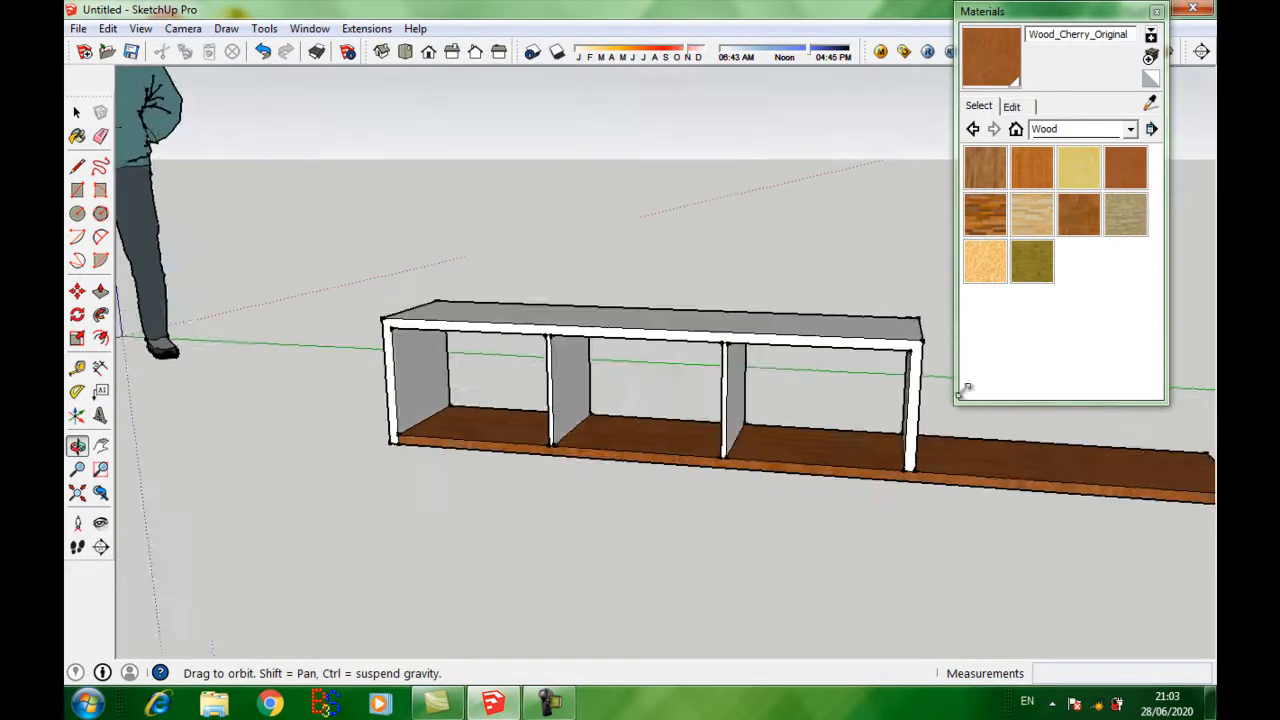
Step: Choose the white Color_000 from the Colors collection as the paint material, then collapse the materials window
left_click(1048, 20)
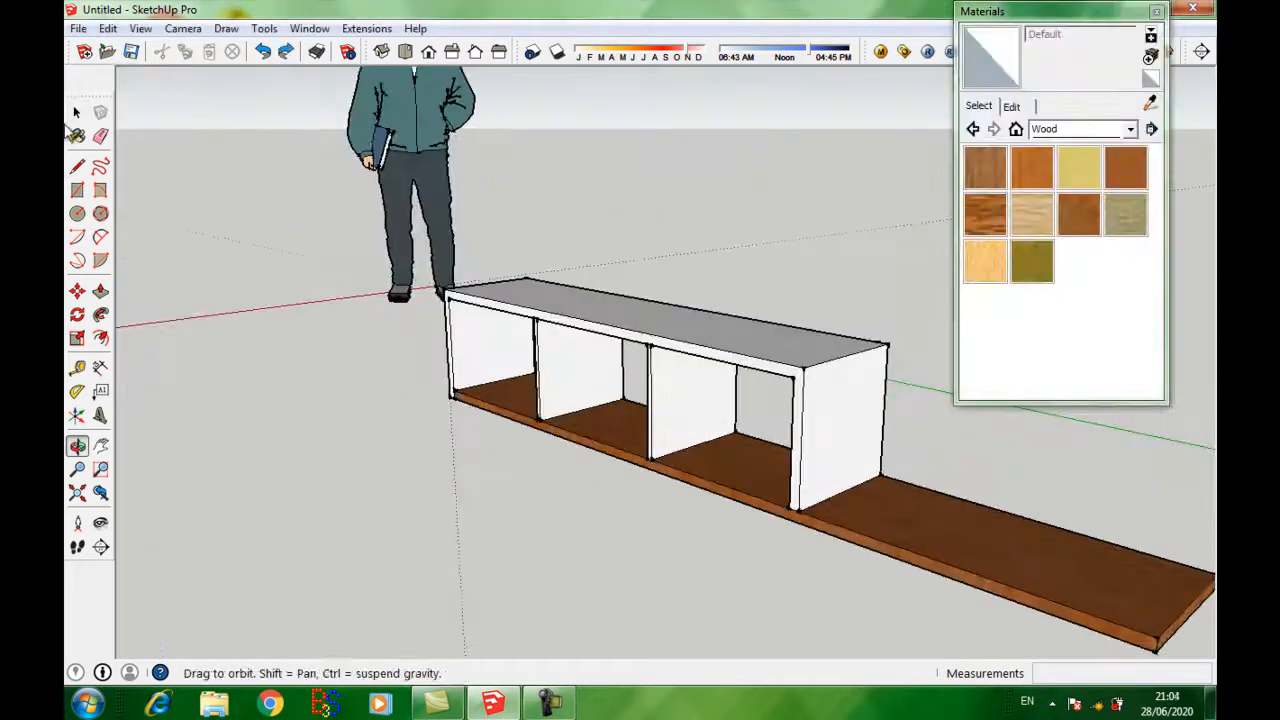
left_click(77, 112)
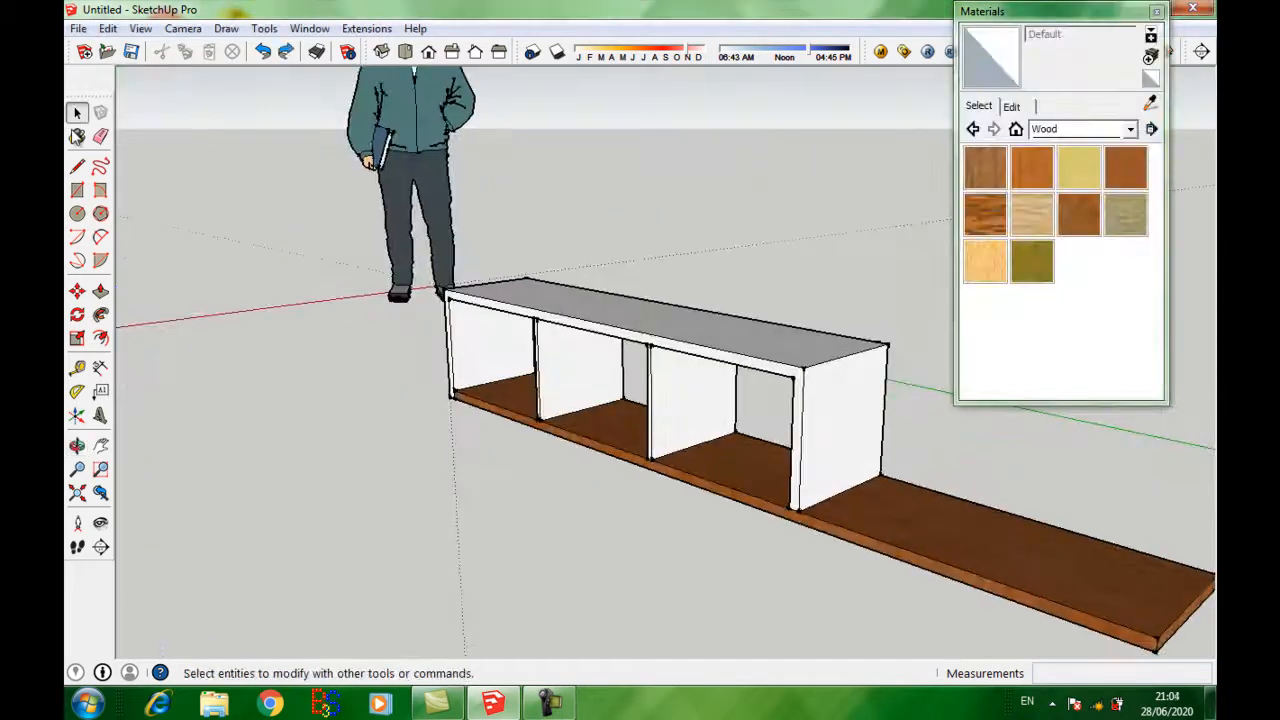
left_click(1077, 135)
left_click_drag(1168, 283, 1164, 196)
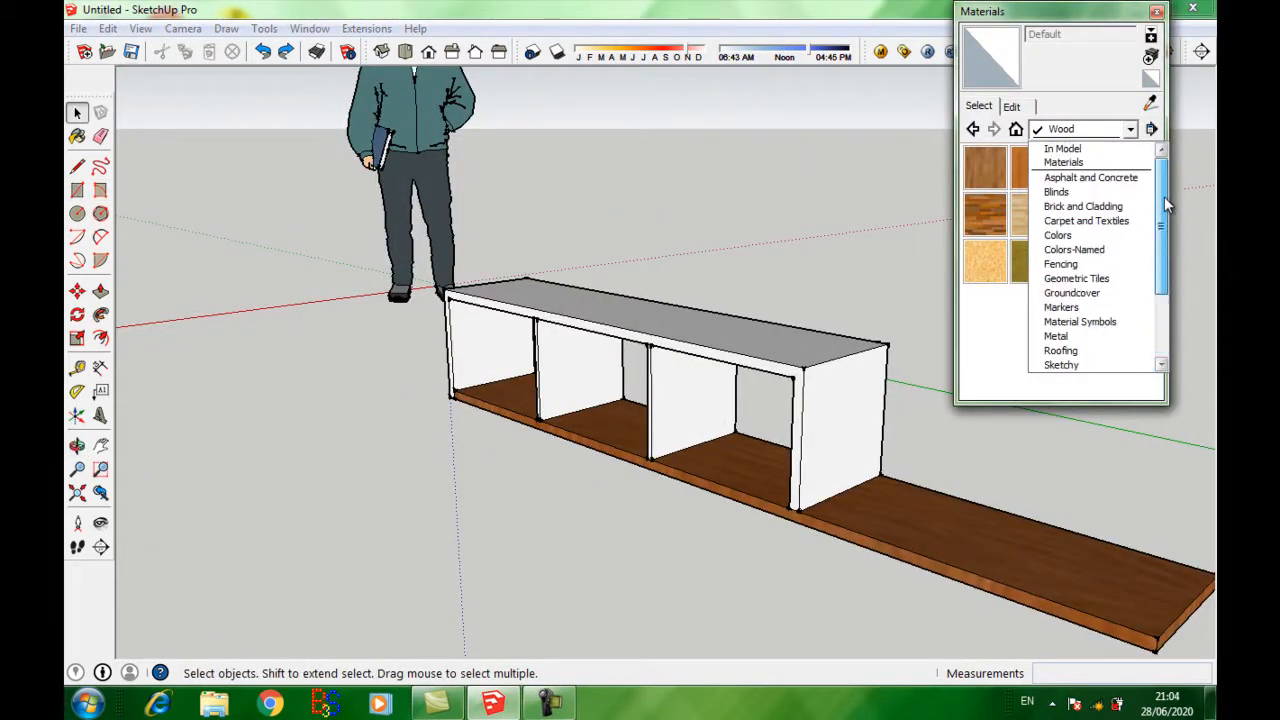
left_click(1070, 235)
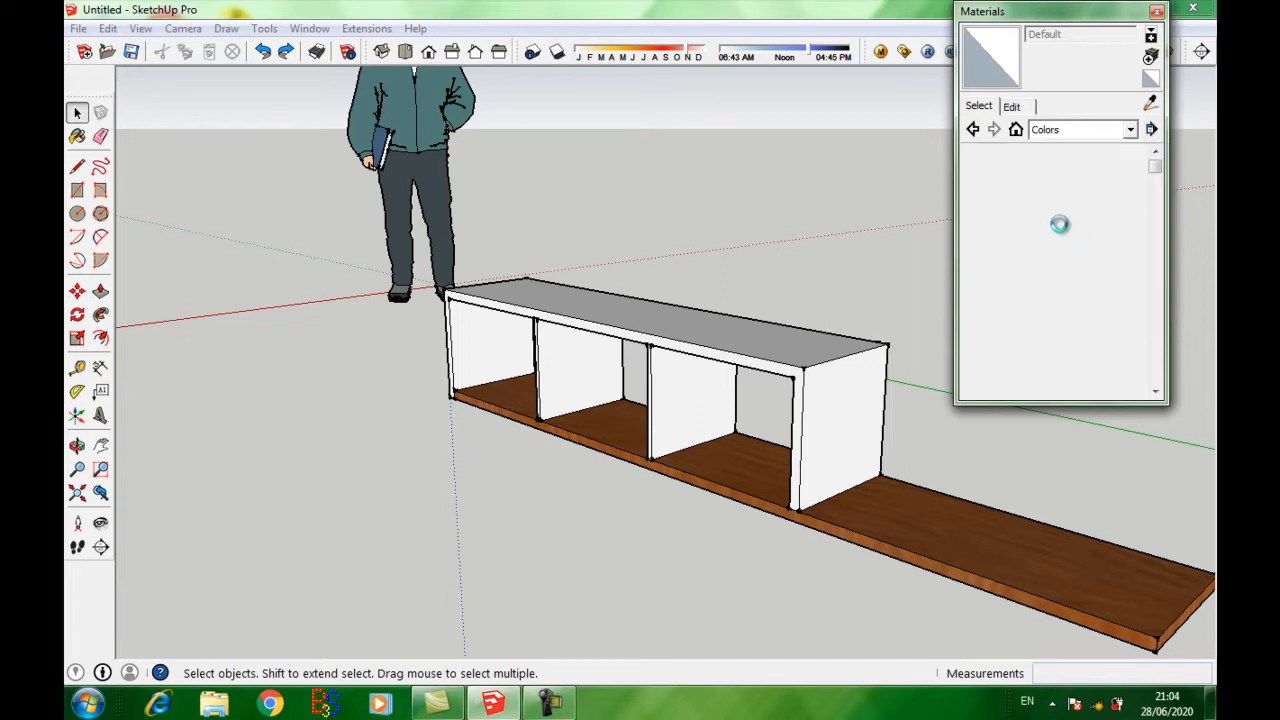
left_click(983, 162)
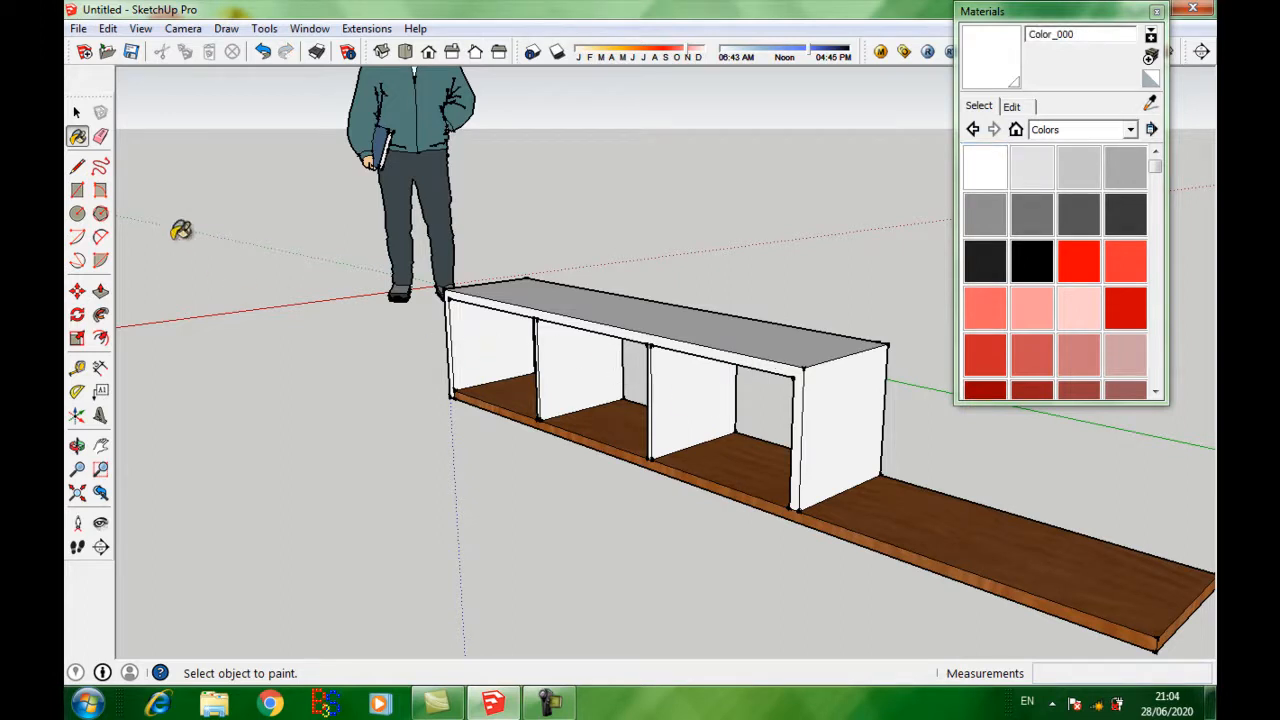
left_click(77, 112)
left_click(1088, 10)
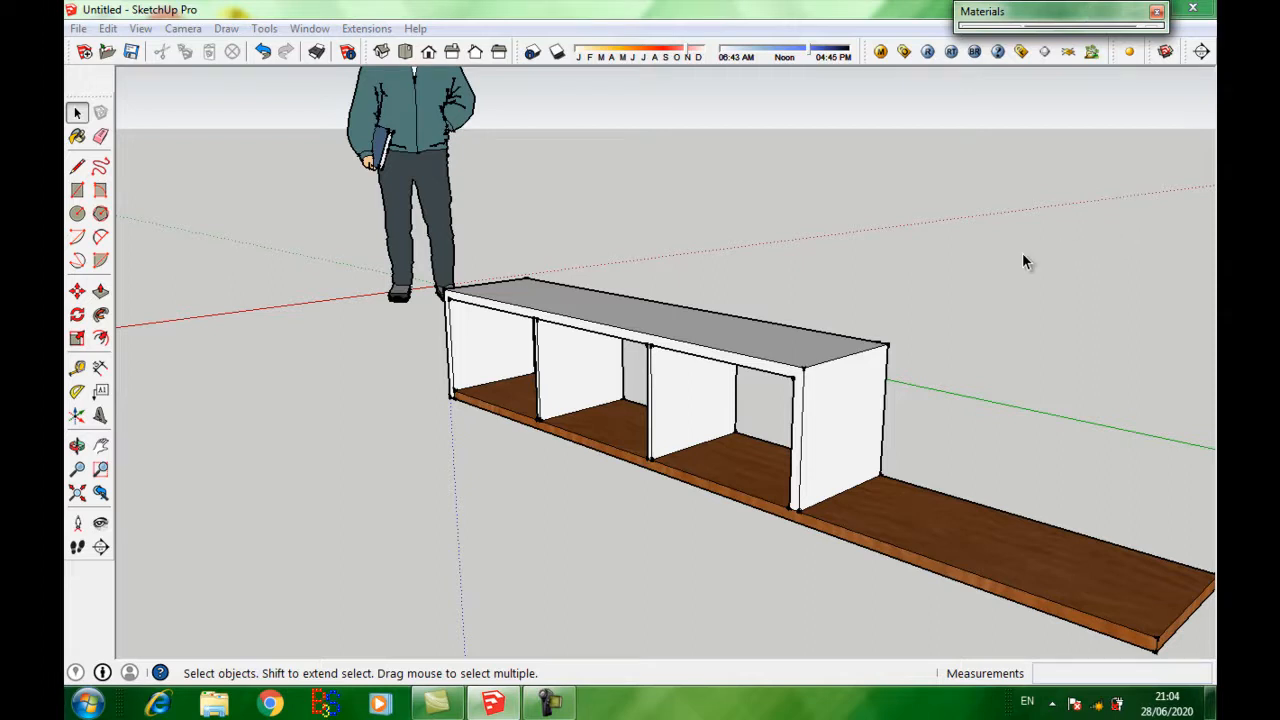
Step: Select all connected geometry of the furniture unit, make it a group and deselect it
key("h")
left_click_drag(908, 478, 571, 509)
key("o")
left_click(77, 112)
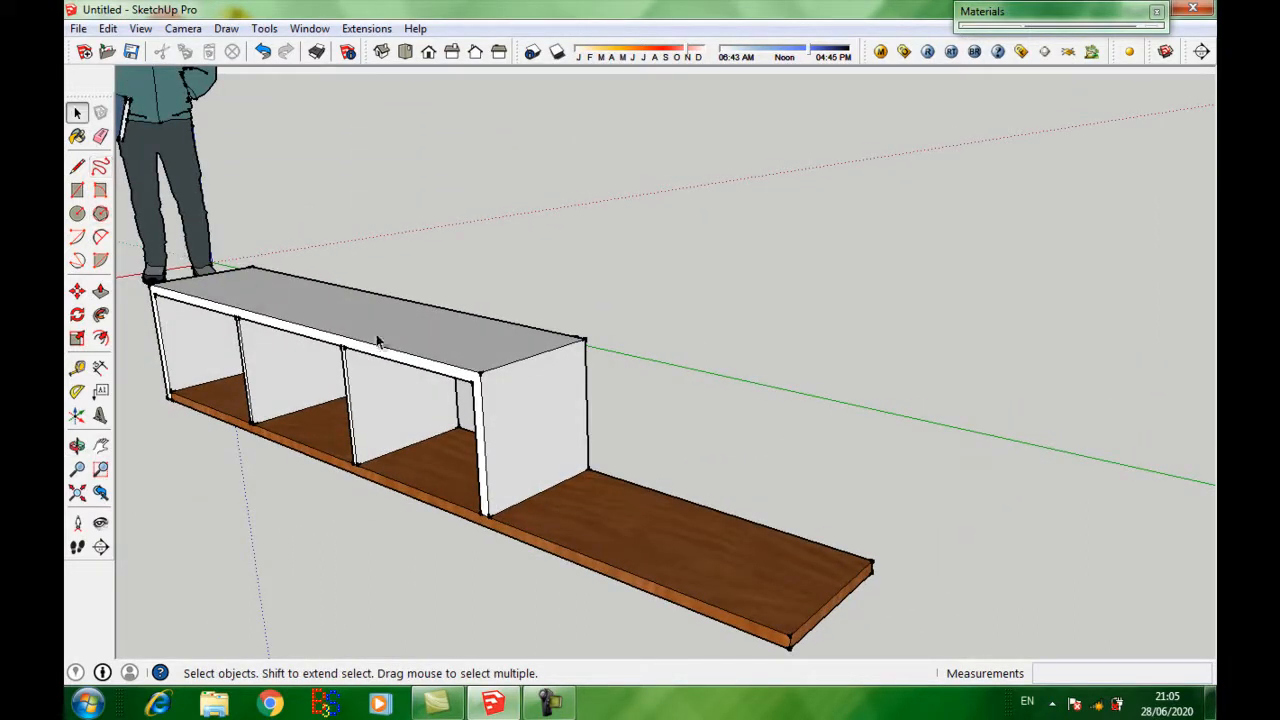
triple_click(530, 437)
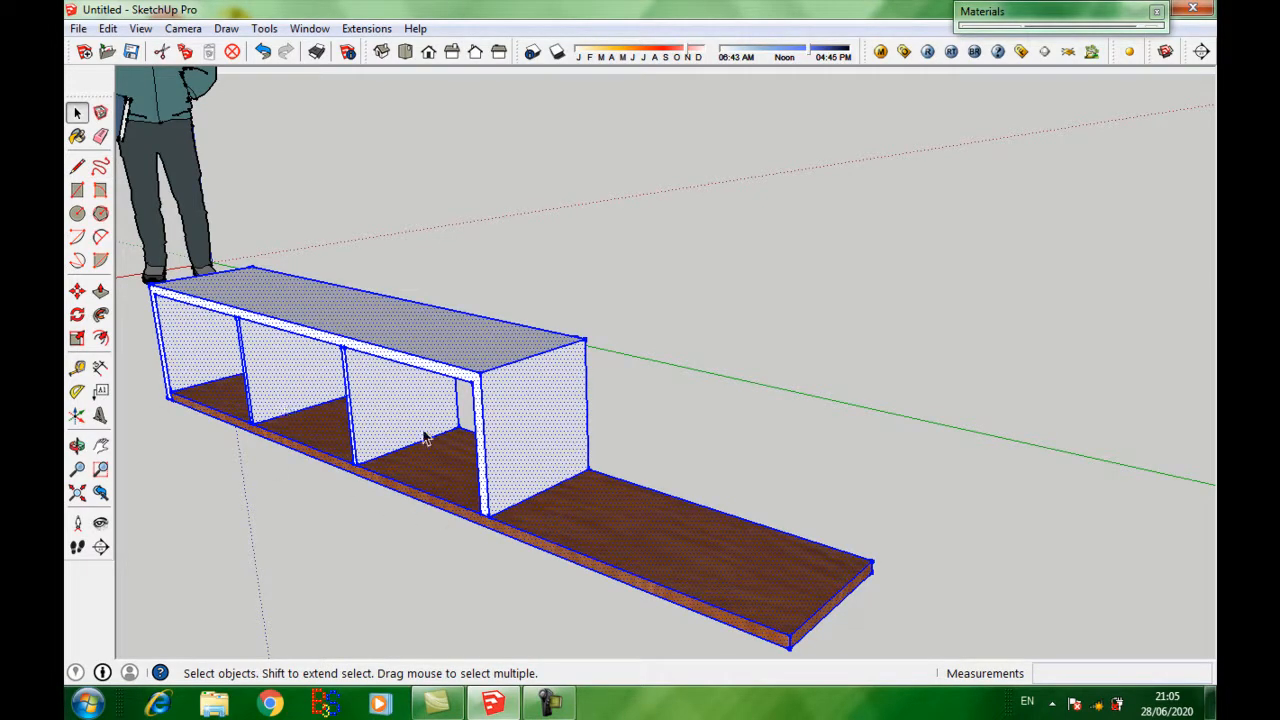
right_click(531, 423)
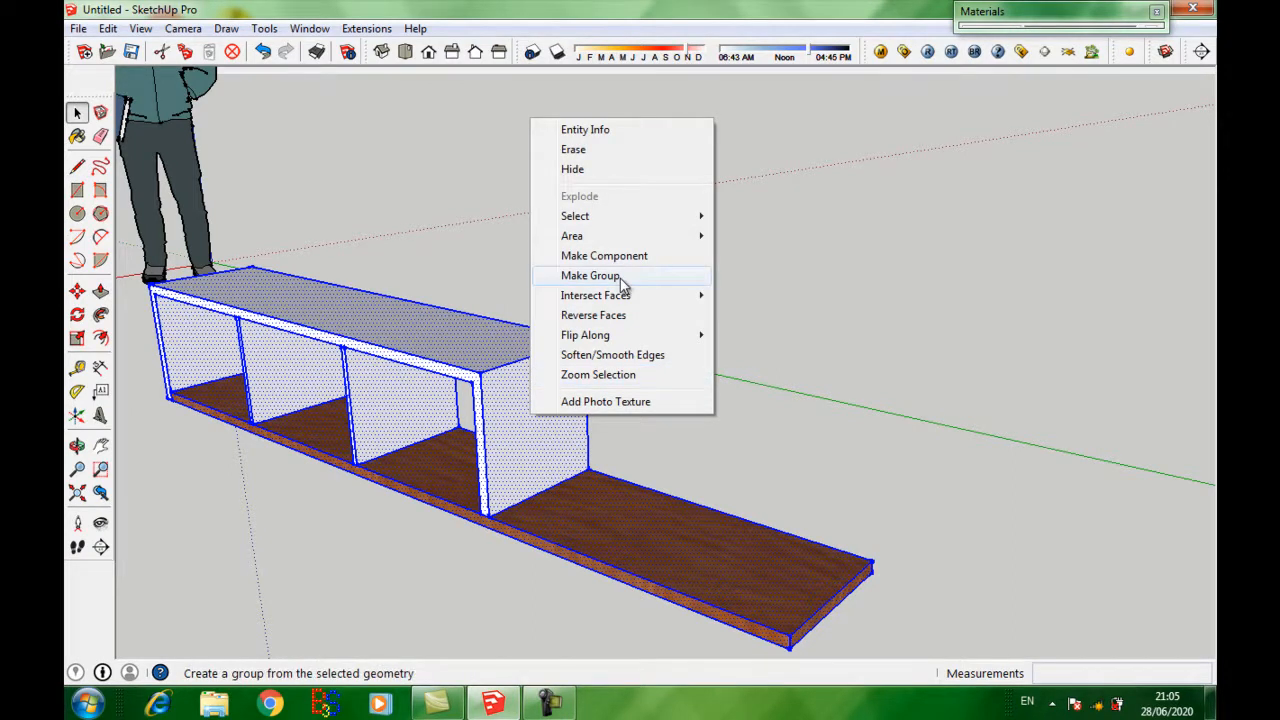
left_click(590, 275)
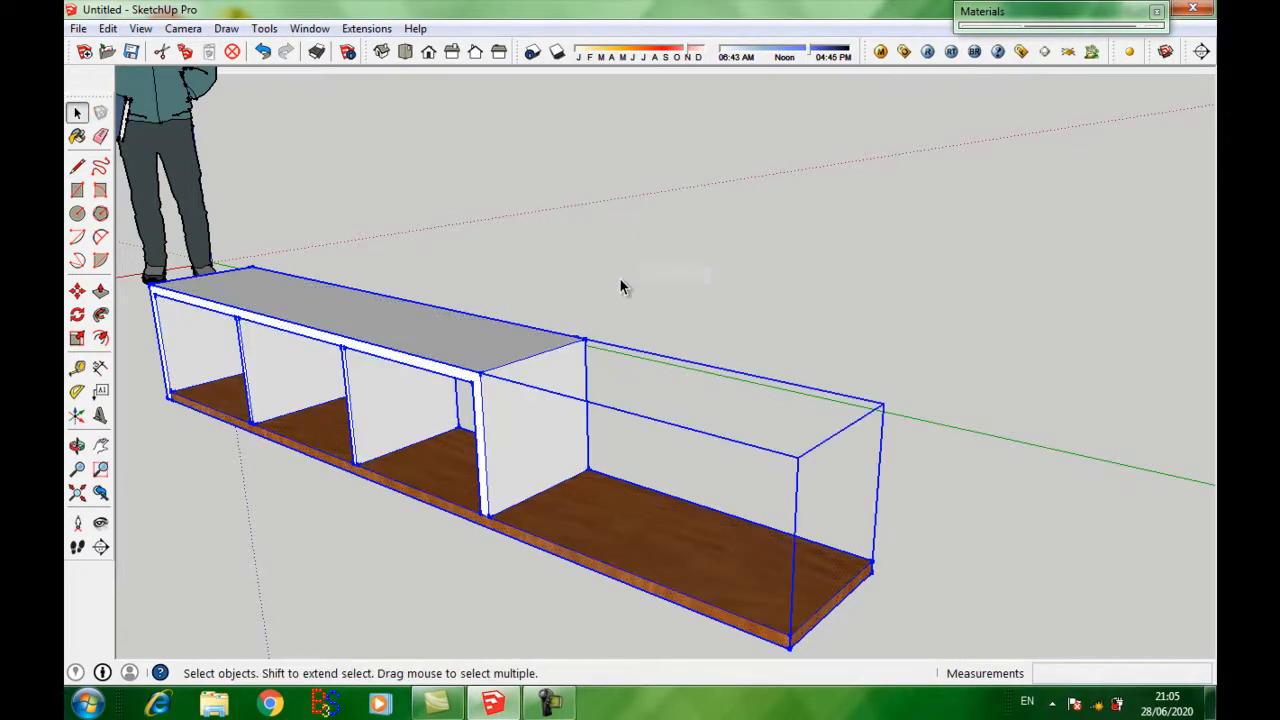
left_click(514, 277)
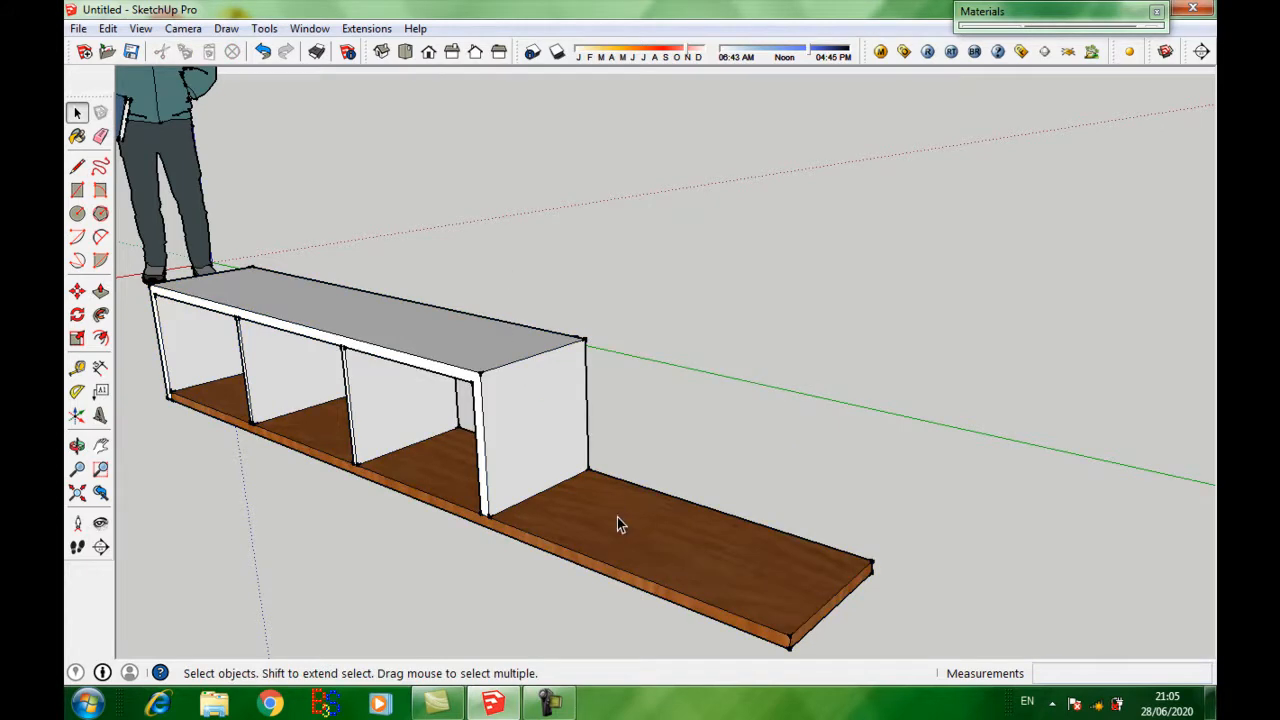